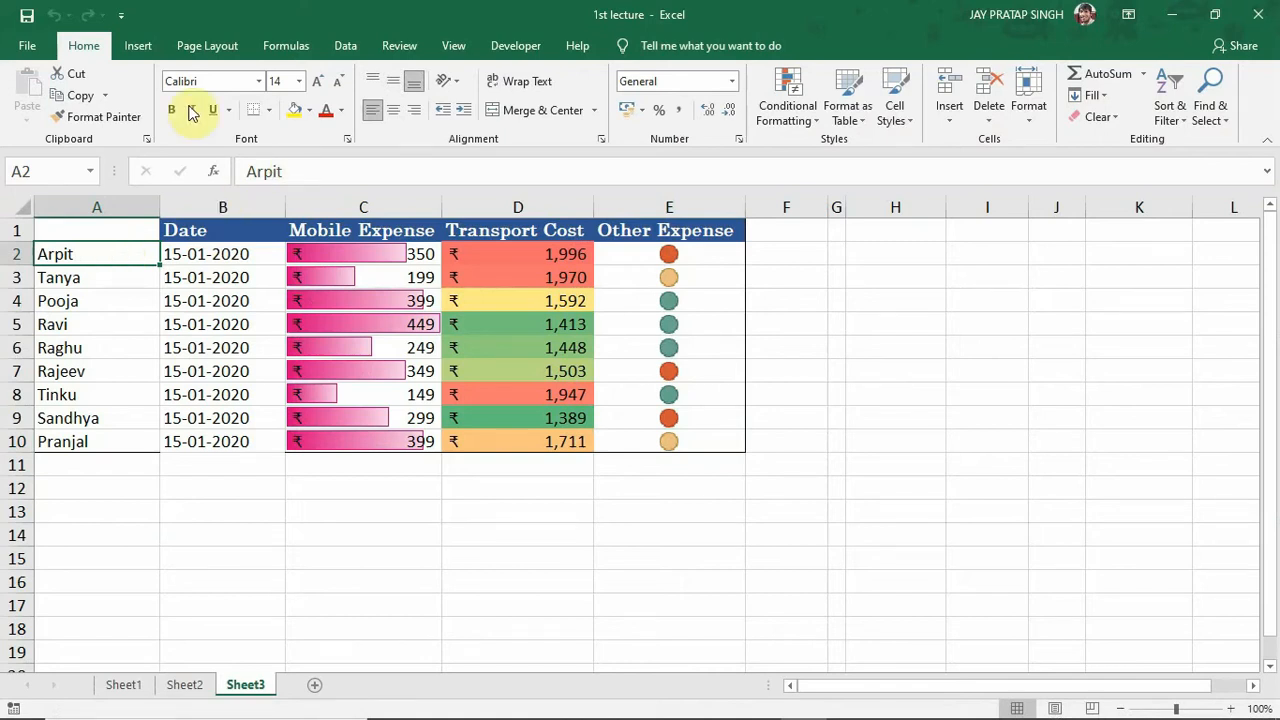
# Clear all conditional formatting rules from the entire sheet
pyautogui.click(818, 125)
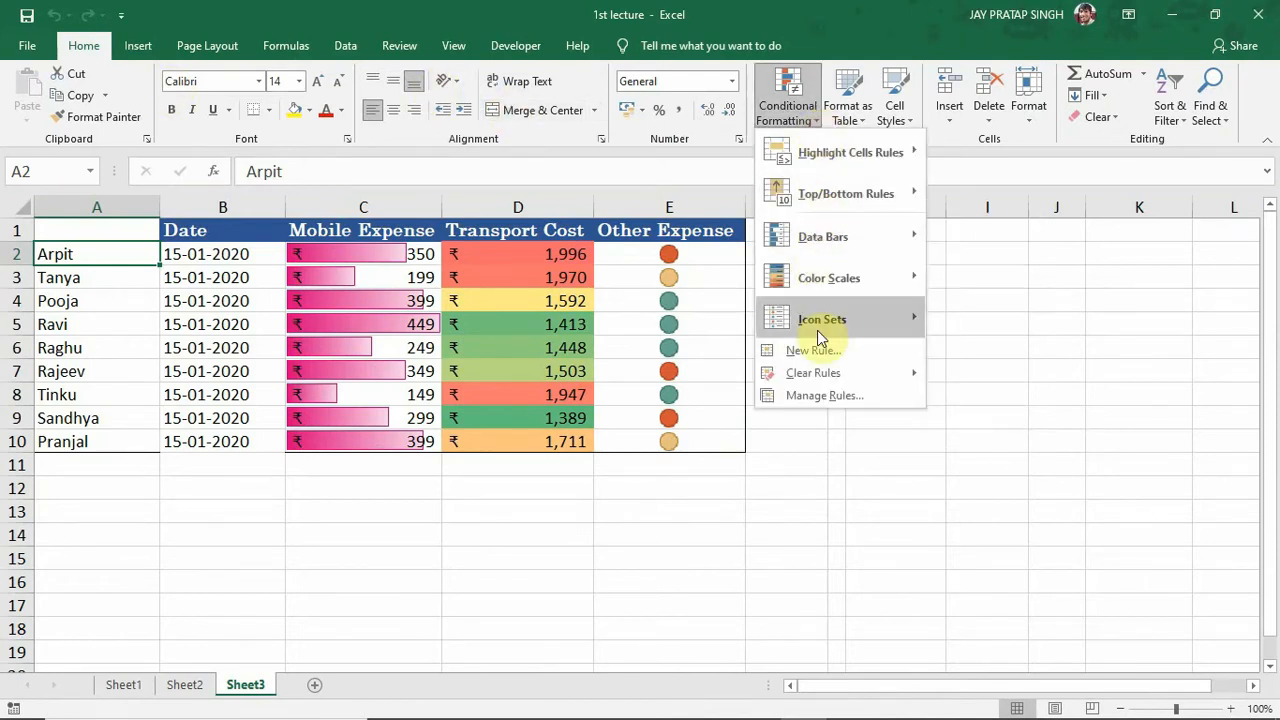
pyautogui.moveTo(825, 376)
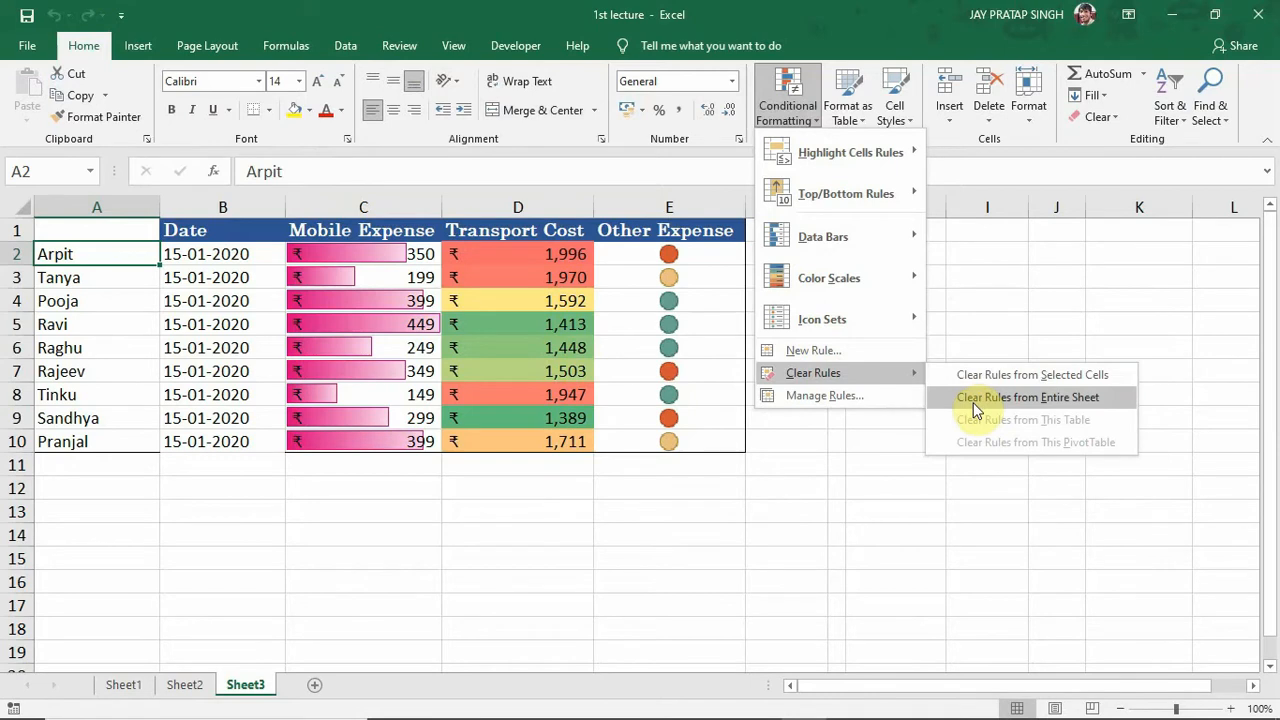
pyautogui.click(970, 398)
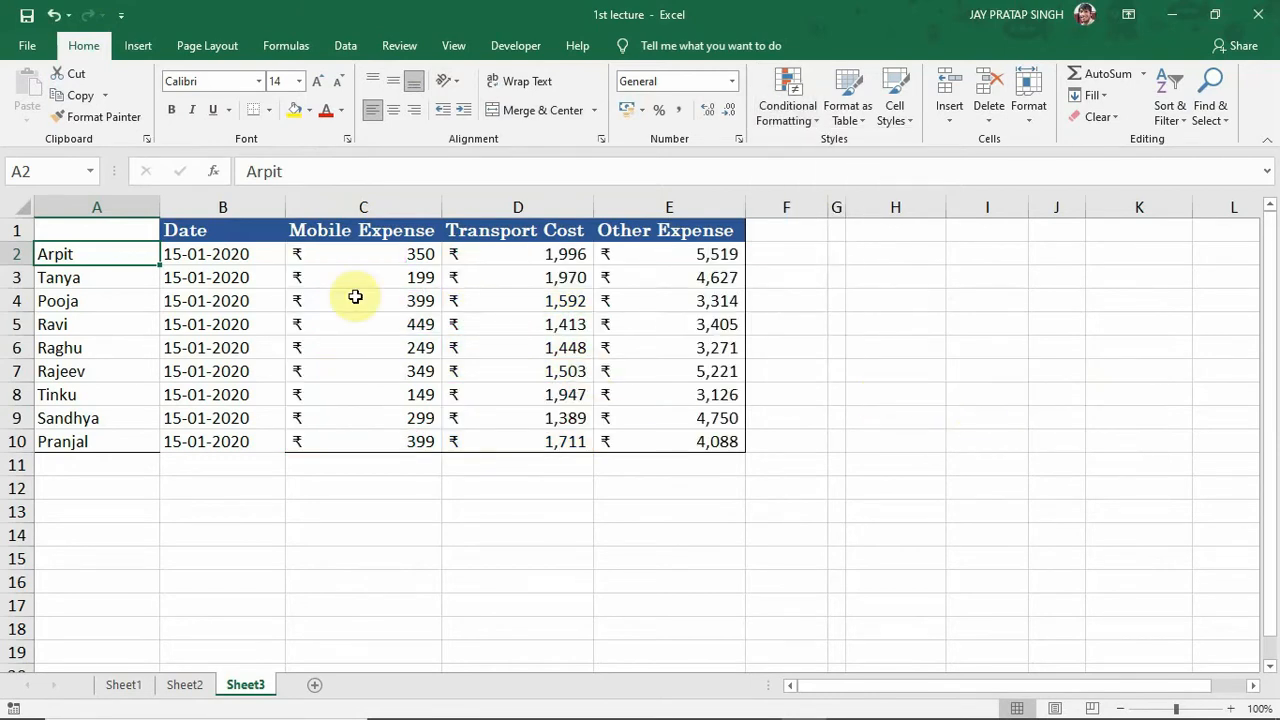
# Delete the Date column from the expense table
pyautogui.click(354, 256)
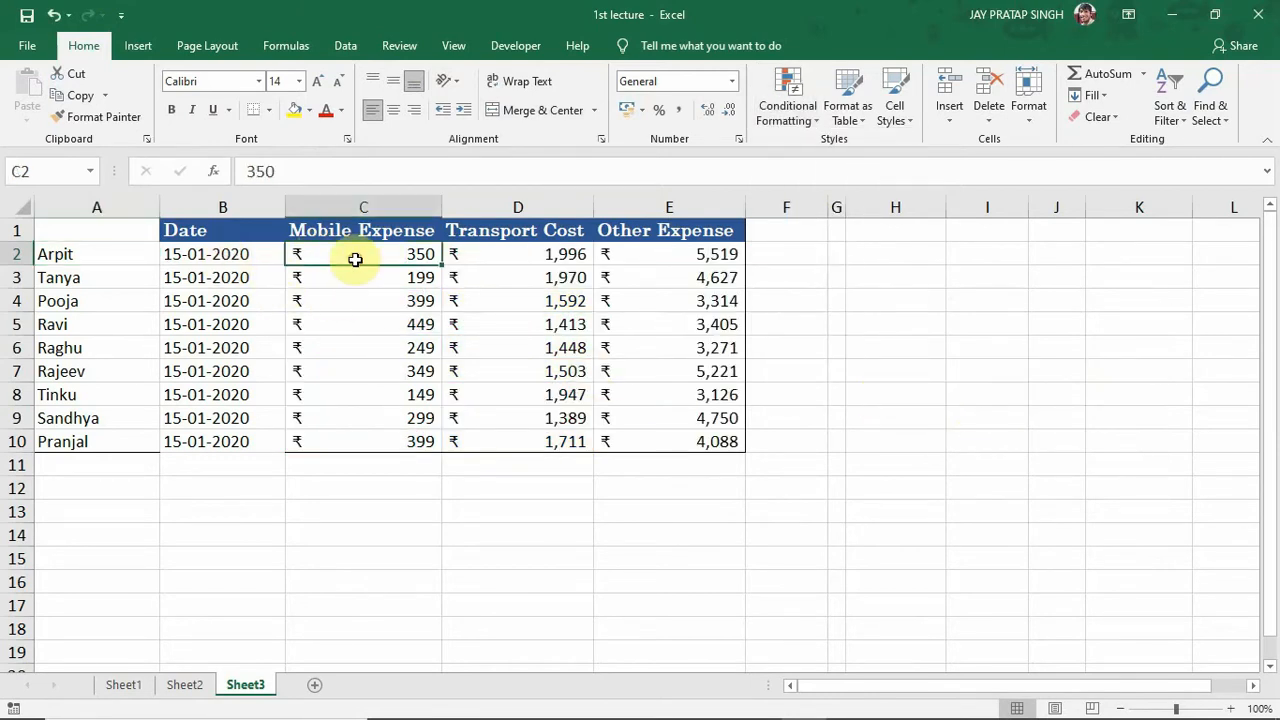
pyautogui.click(231, 205)
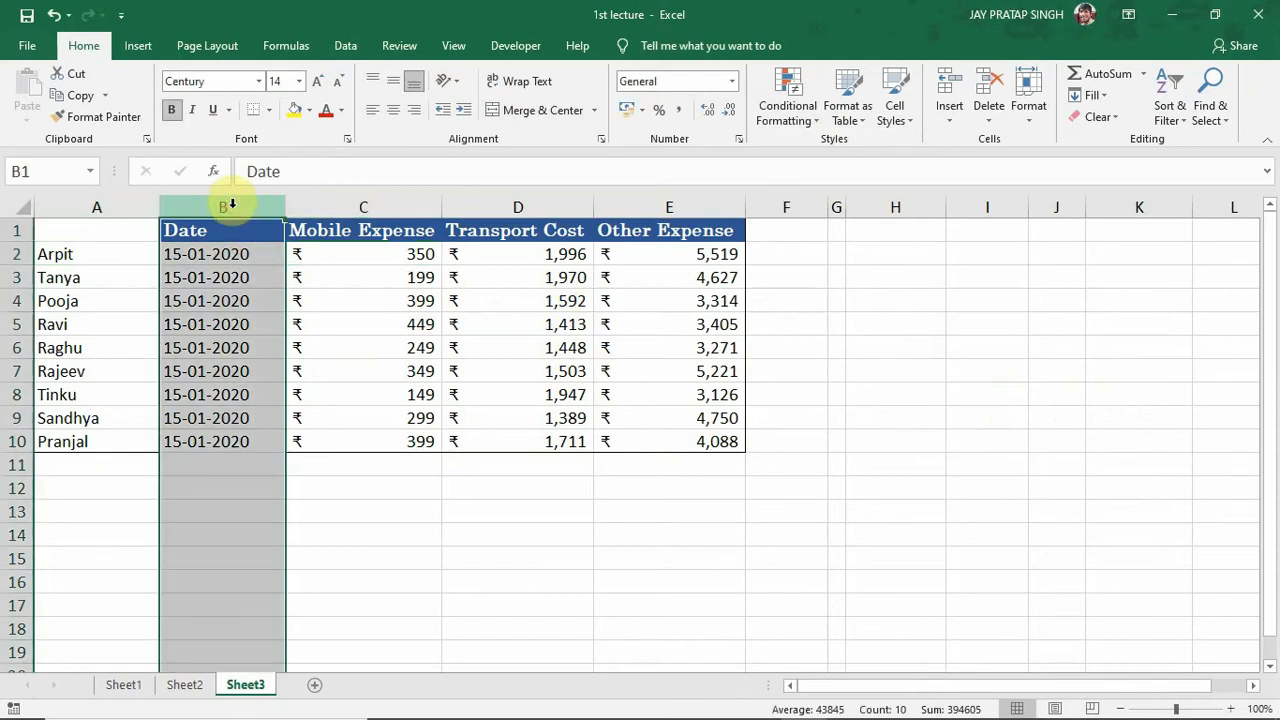
pyautogui.hotkey('ctrl', '-')
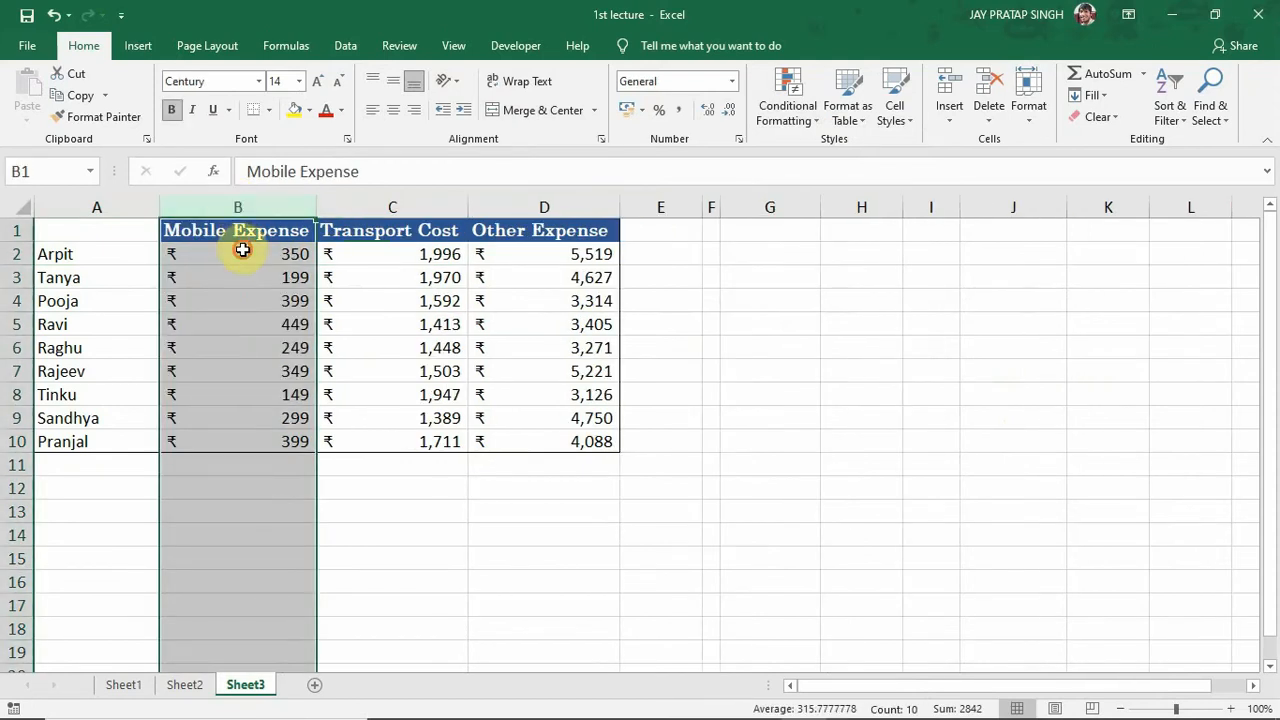
pyautogui.click(242, 250)
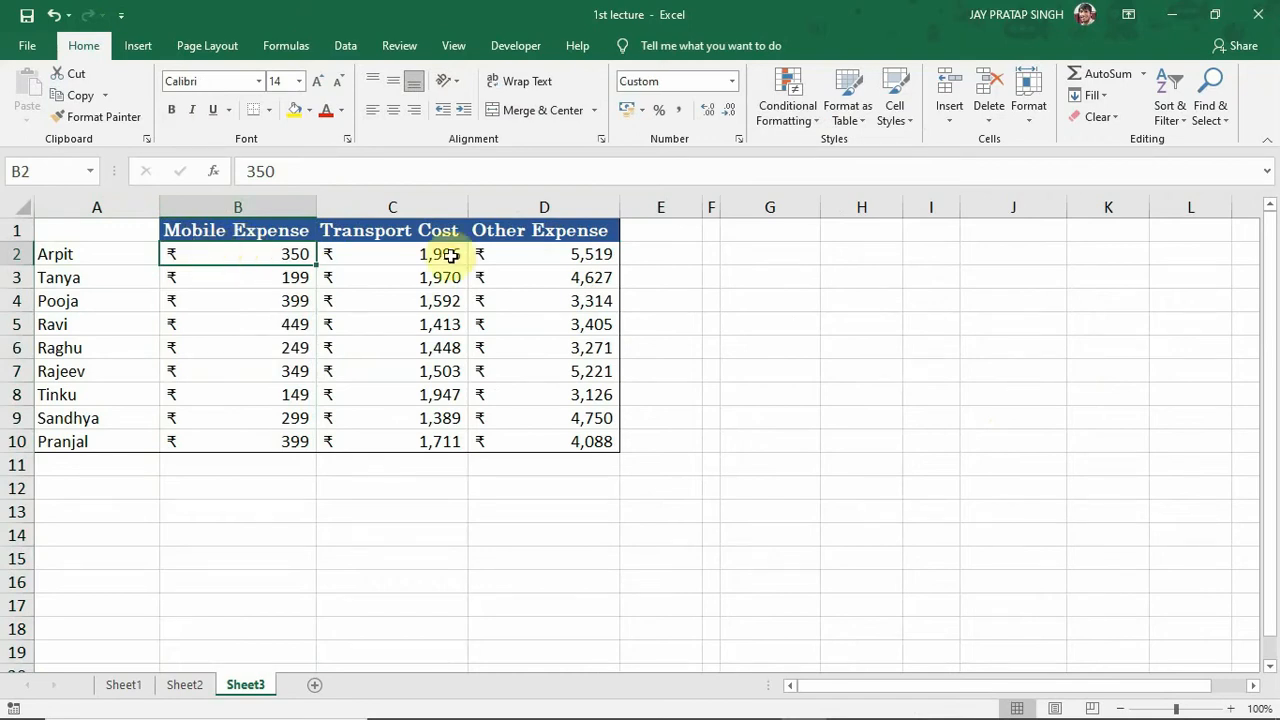
pyautogui.click(660, 255)
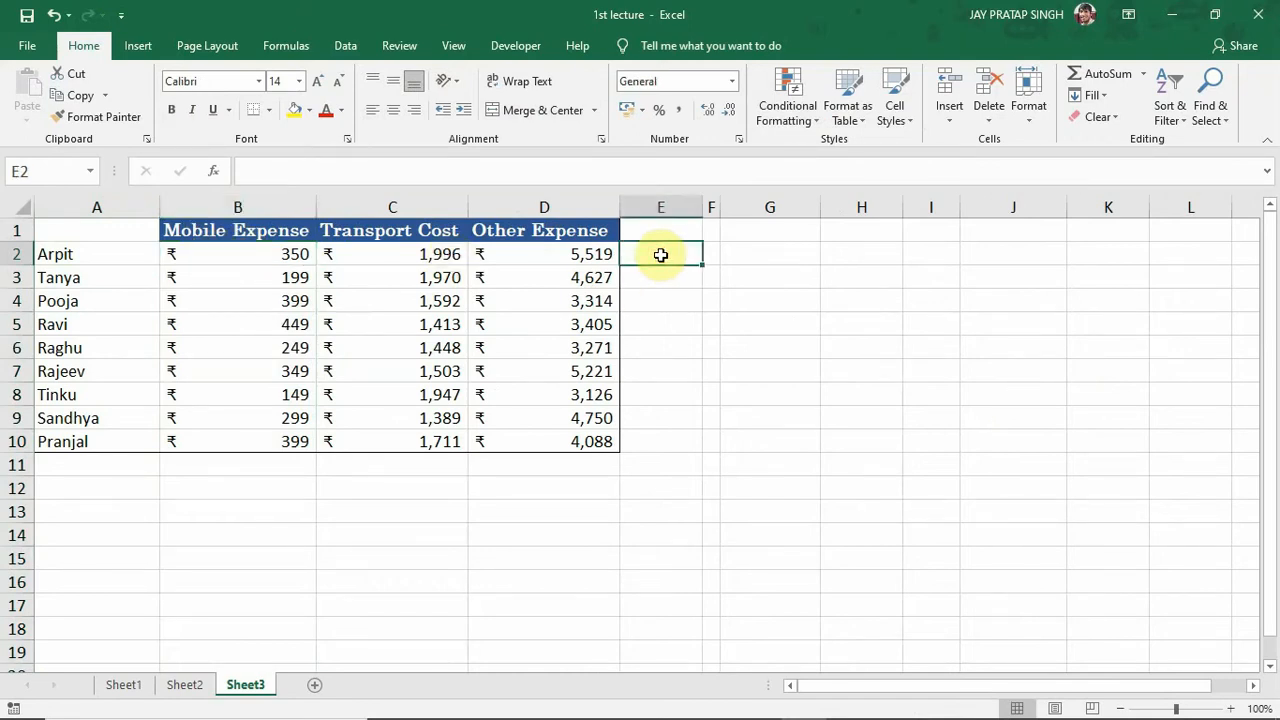
pyautogui.click(661, 275)
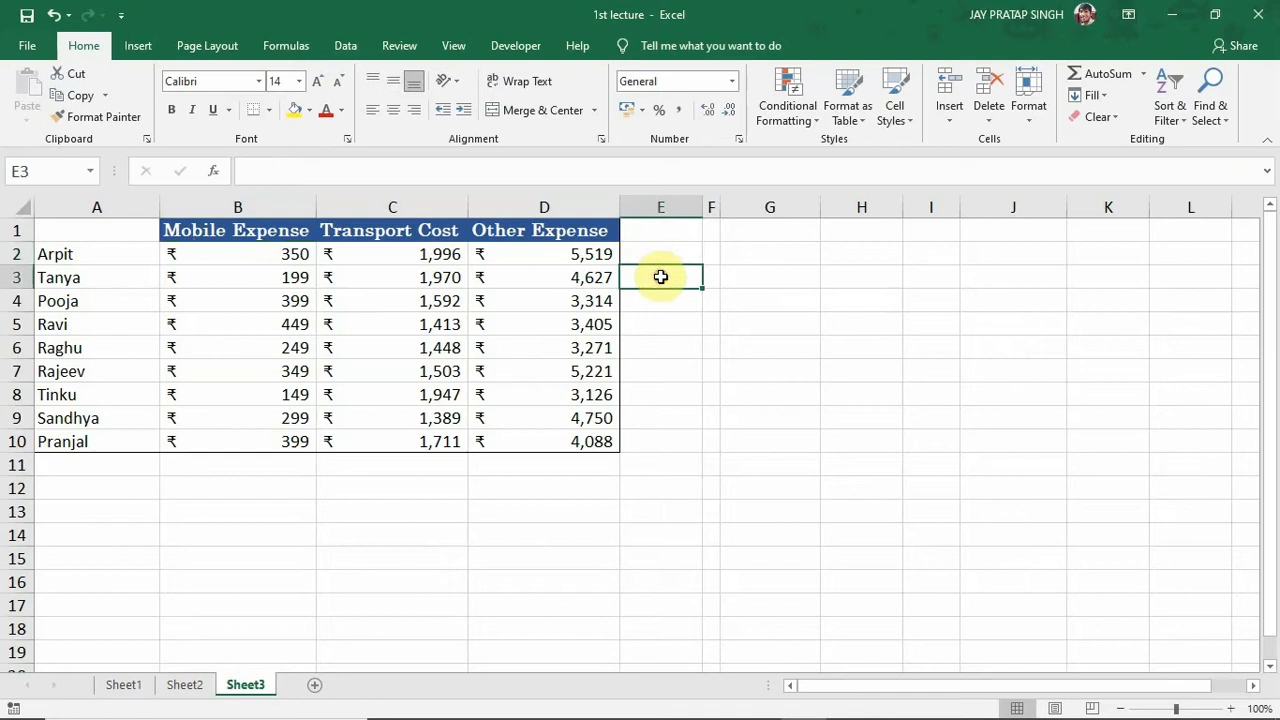
pyautogui.click(663, 300)
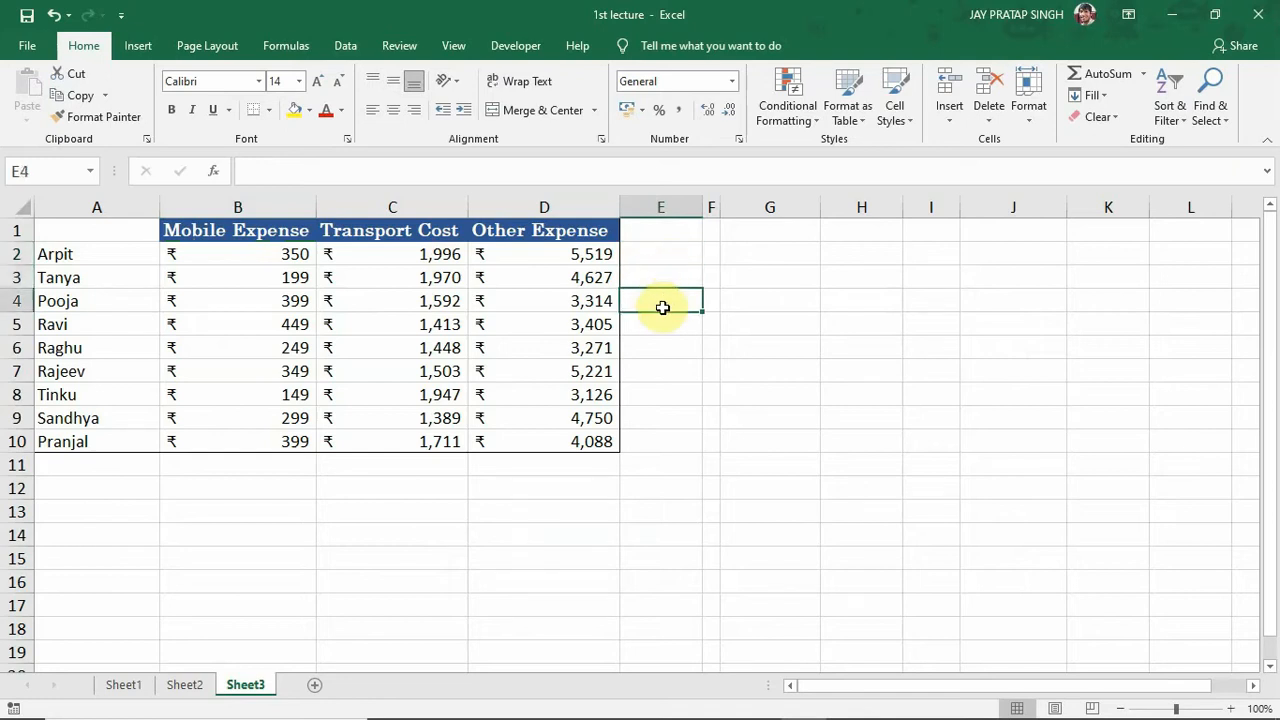
pyautogui.click(662, 324)
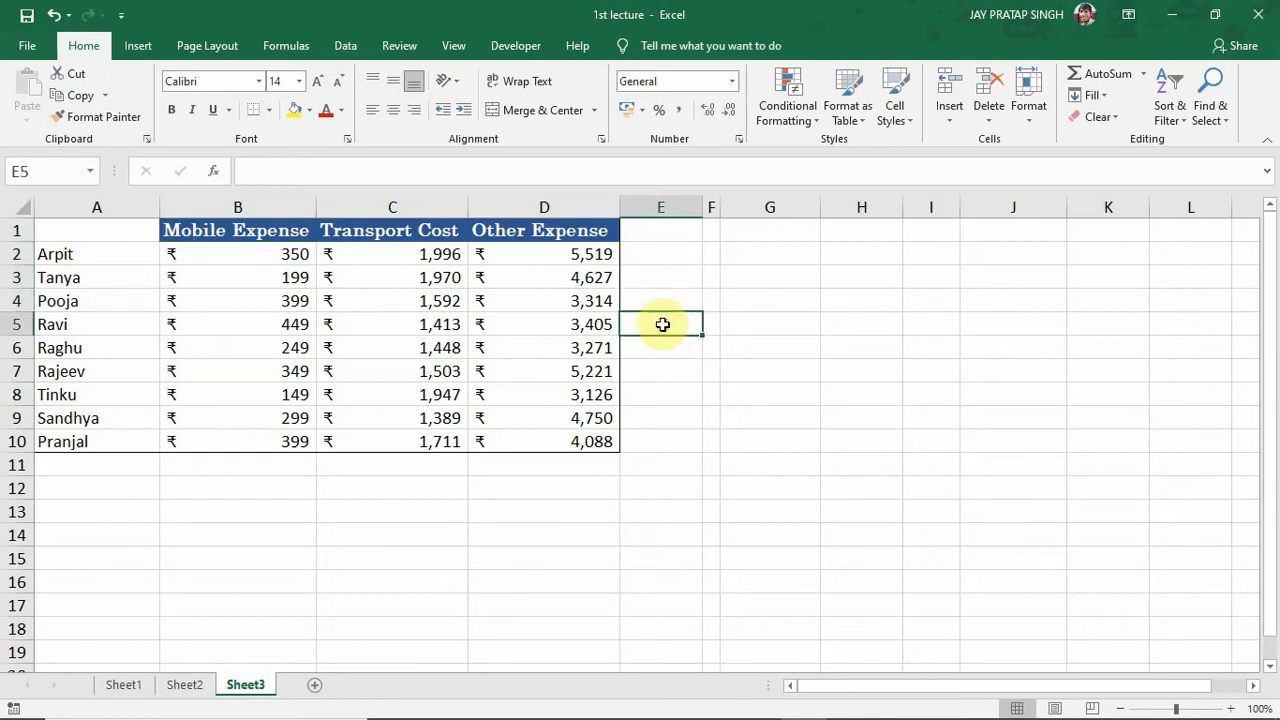
pyautogui.click(662, 347)
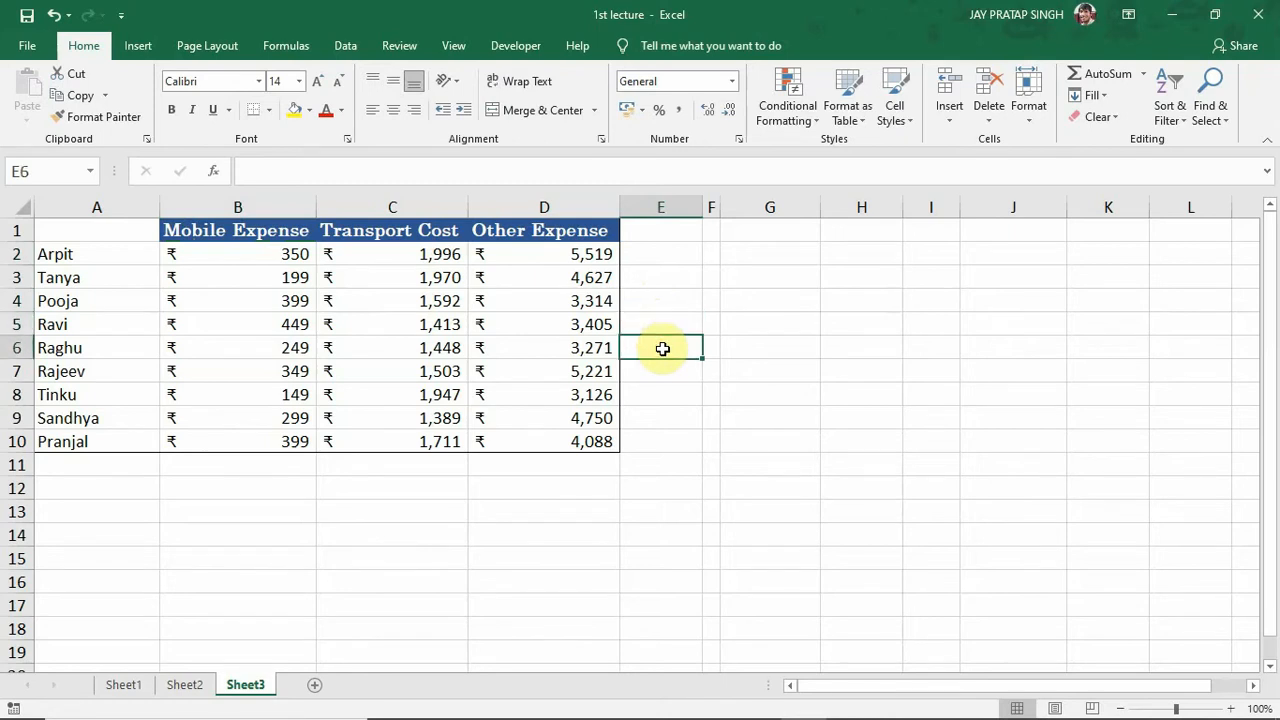
pyautogui.doubleClick(657, 250)
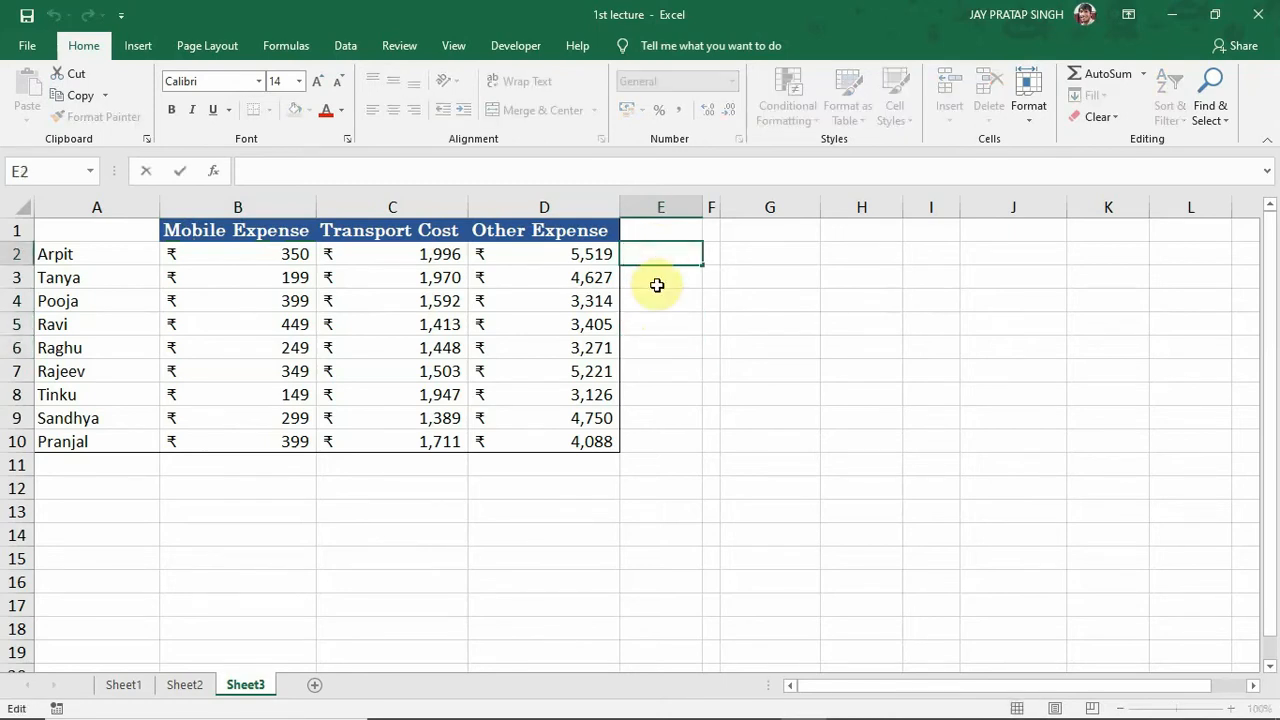
pyautogui.click(657, 278)
pyautogui.moveTo(657, 276); pyautogui.dragTo(655, 256)
# Add the header "Total Expense" in cell E1 and fit column E's width to it
pyautogui.click(660, 206)
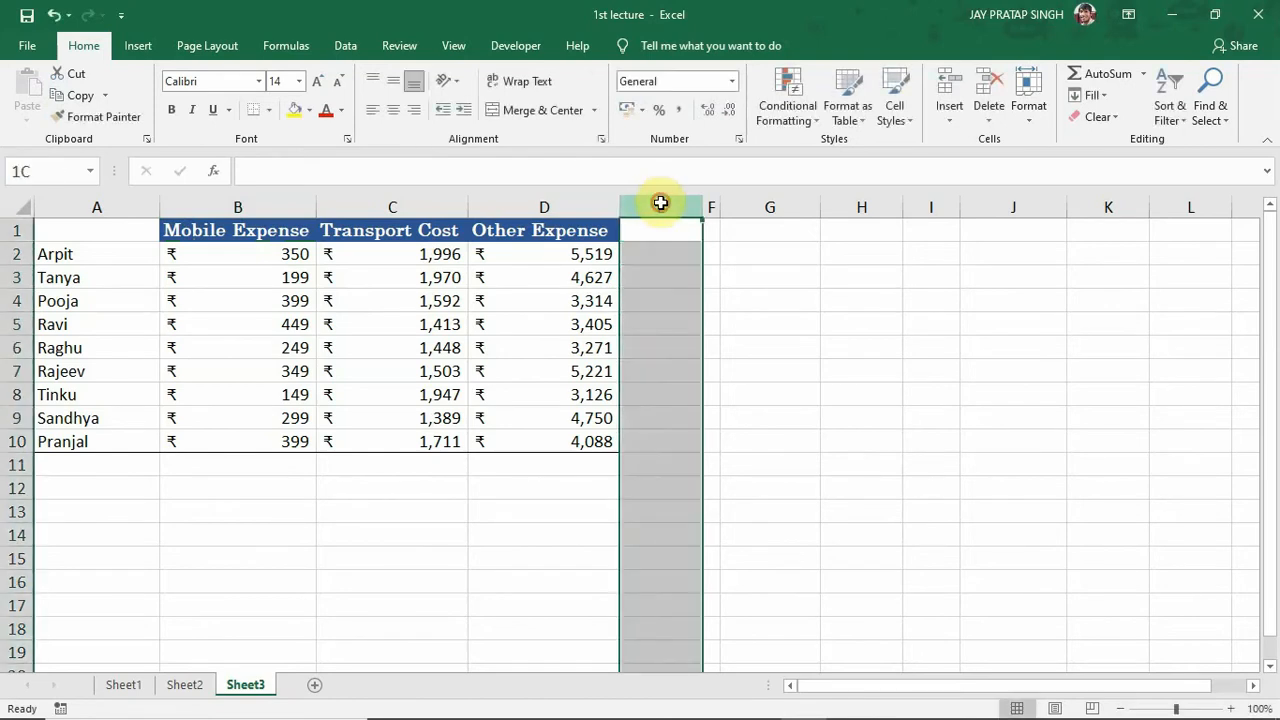
pyautogui.click(662, 229)
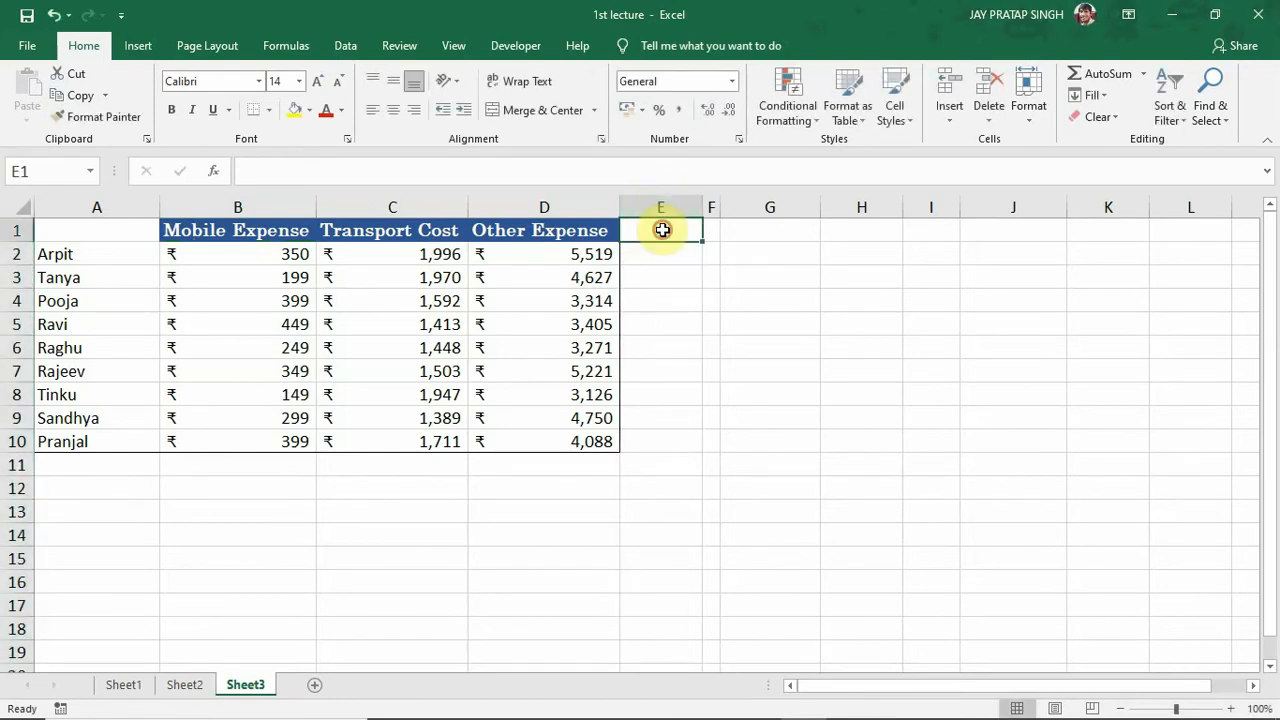
pyautogui.write('T')
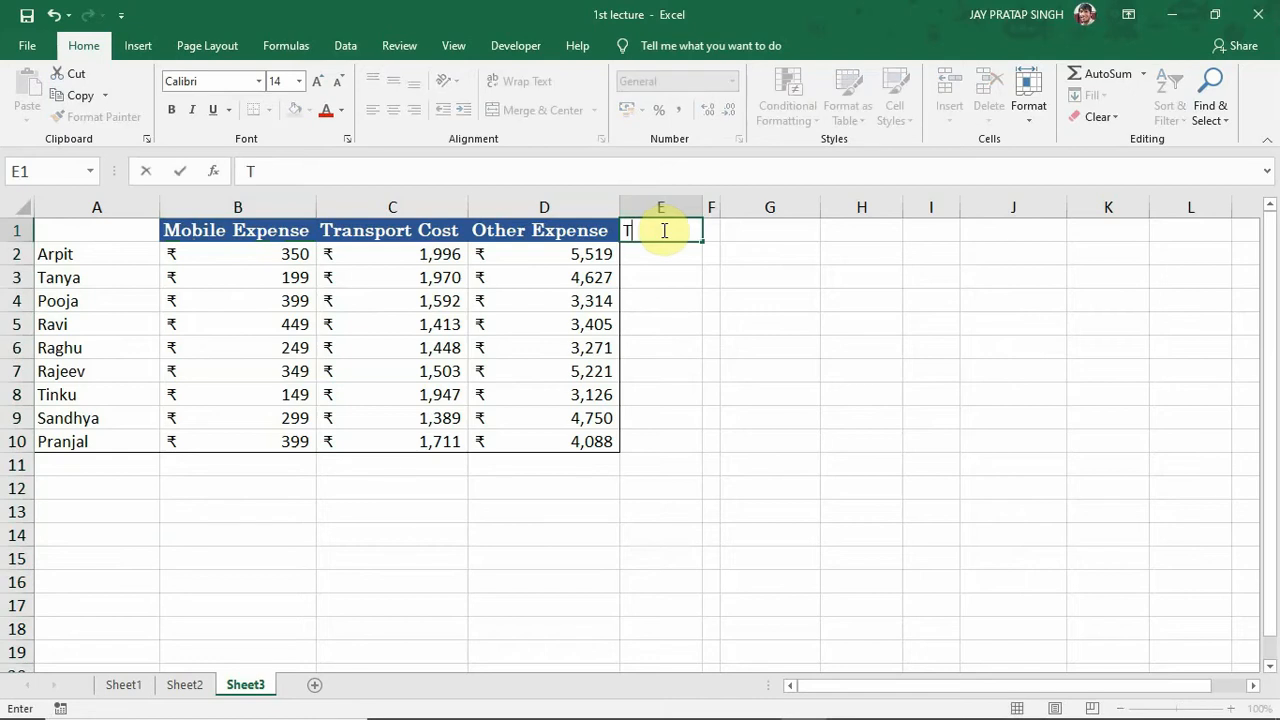
pyautogui.write('otal Expense')
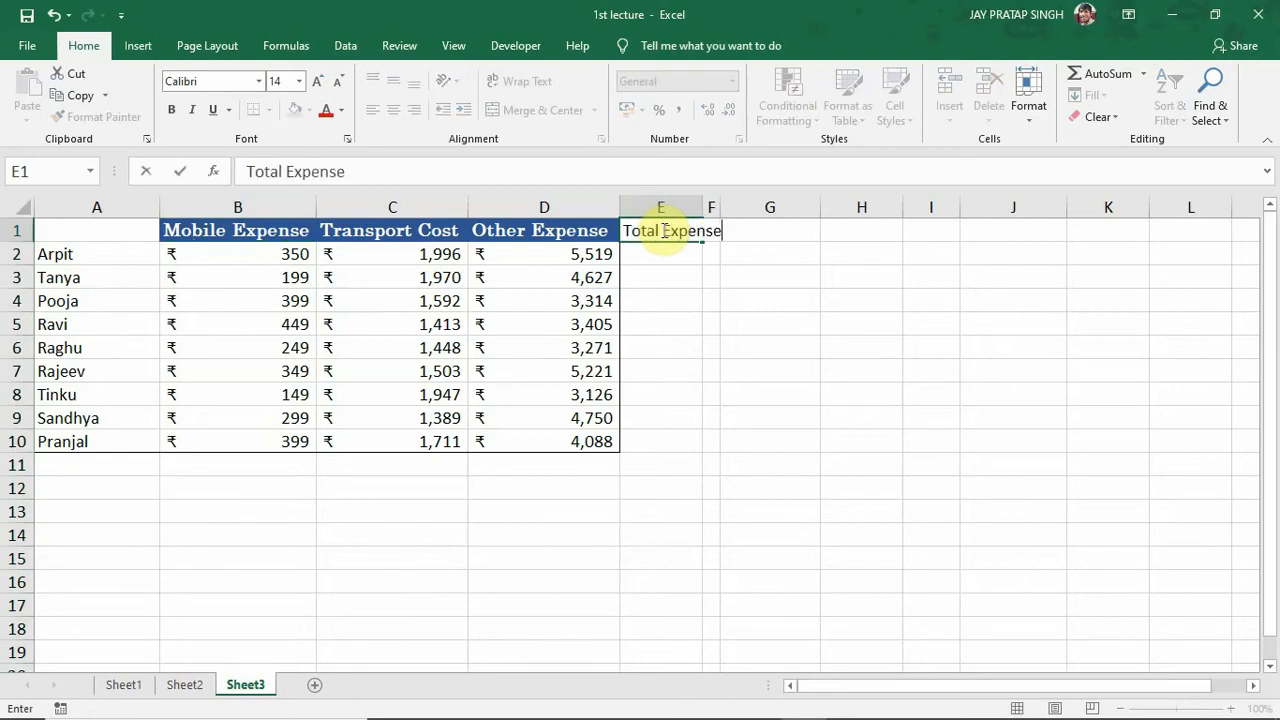
pyautogui.press('Return')
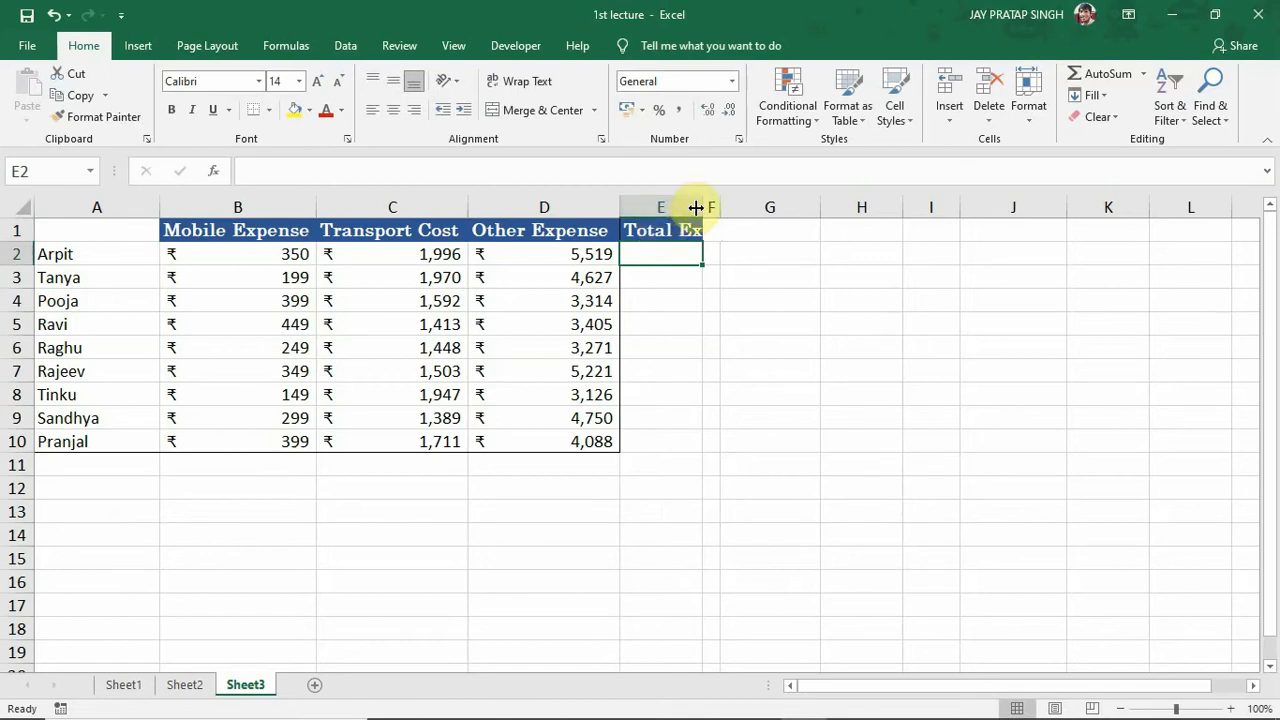
pyautogui.doubleClick(703, 207)
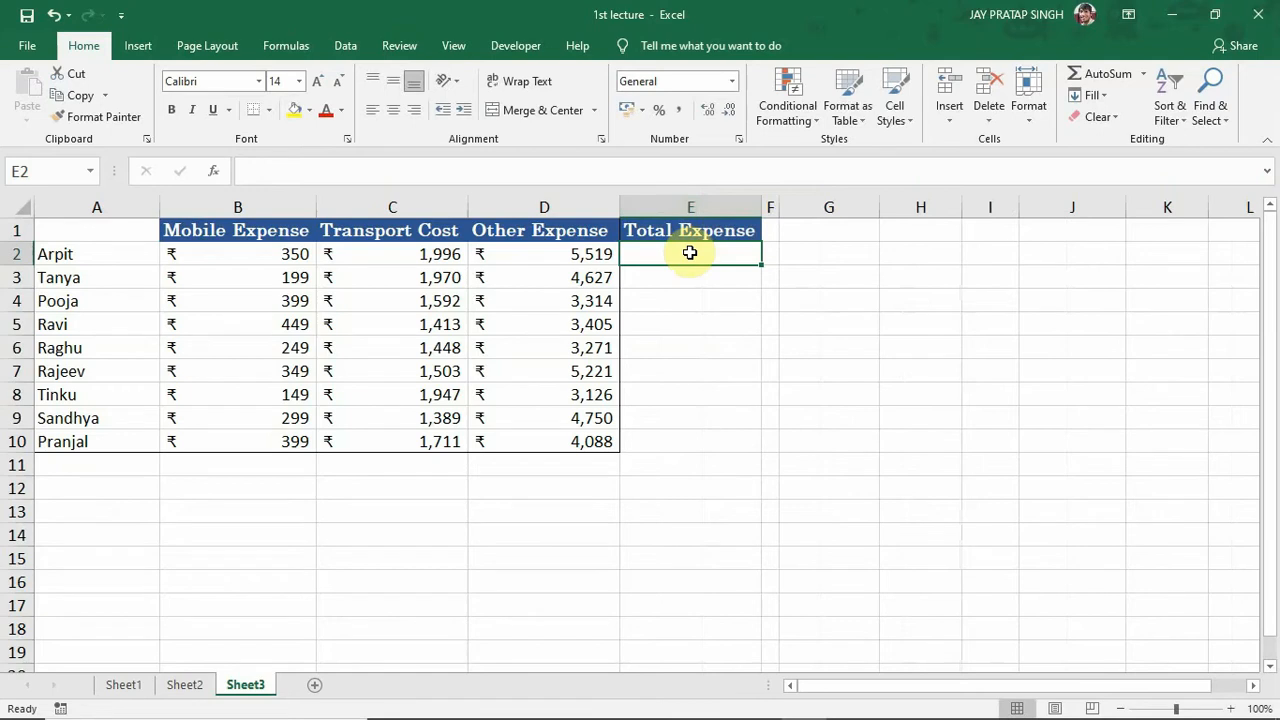
# Draw a rectangle shape about 13.8 cm wide and 2.5 cm high beside the table, from column E across to column K
pyautogui.click(139, 47)
pyautogui.click(226, 120)
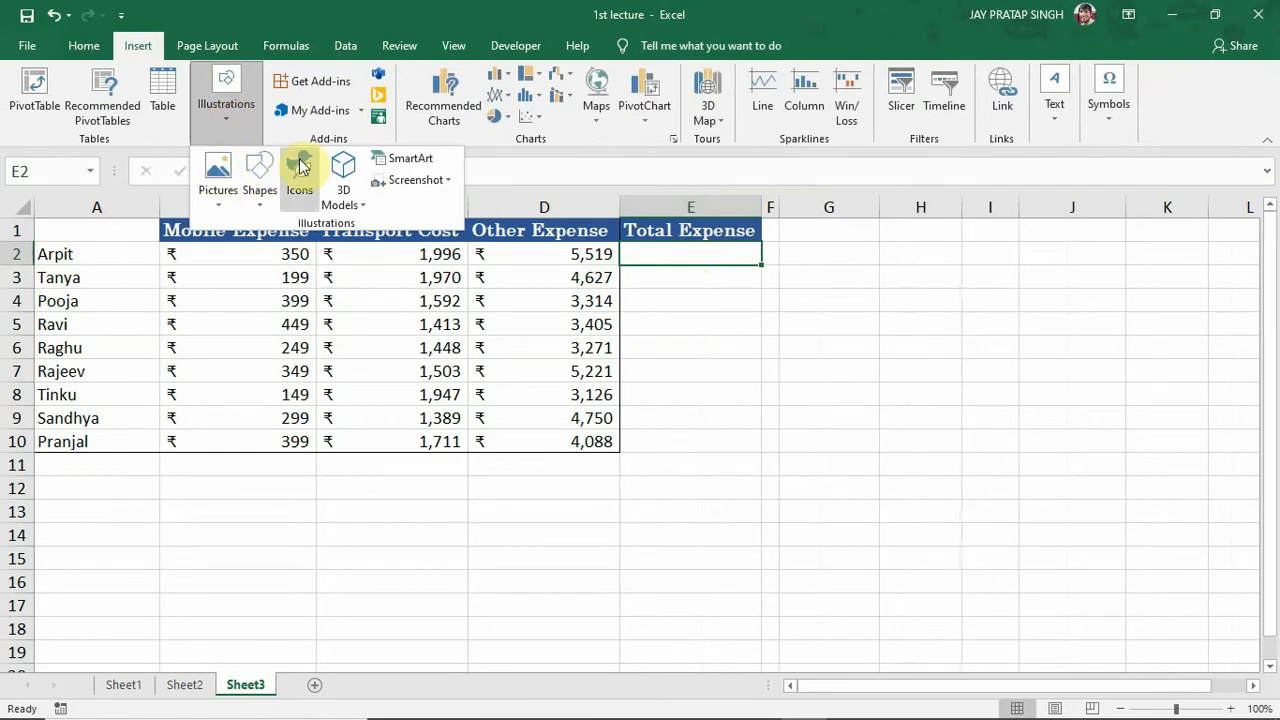
pyautogui.click(258, 206)
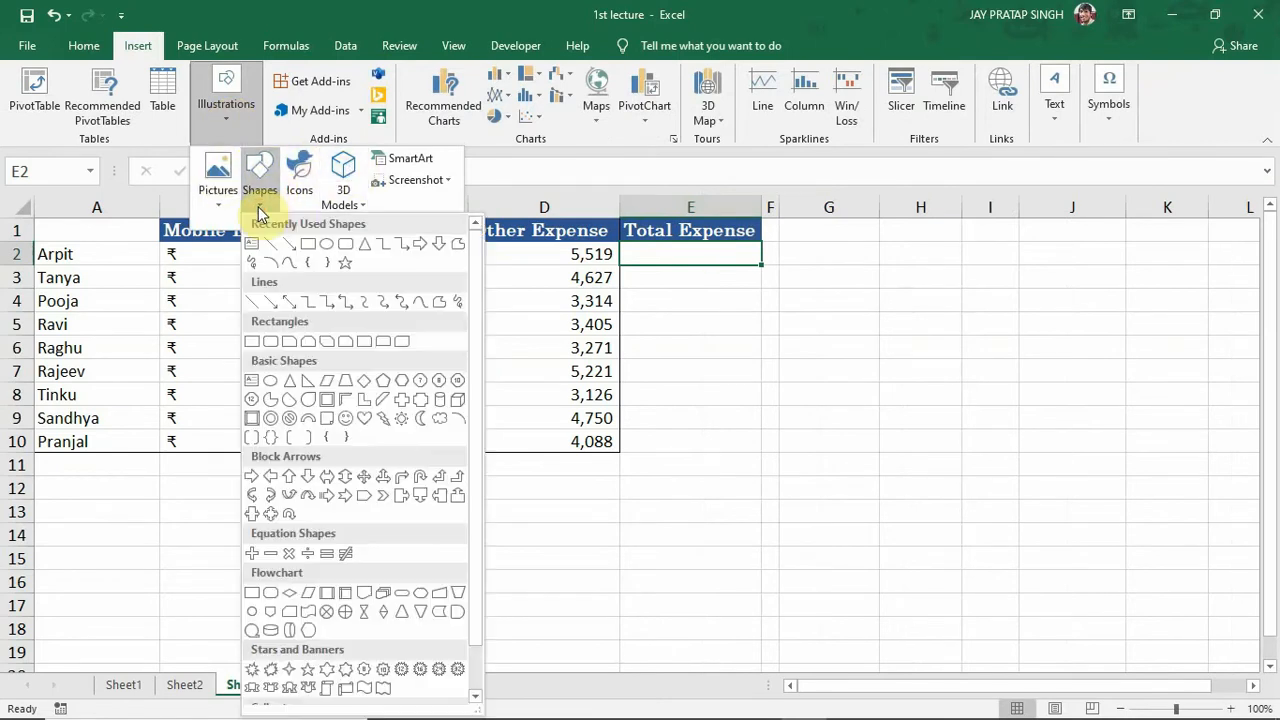
pyautogui.click(307, 244)
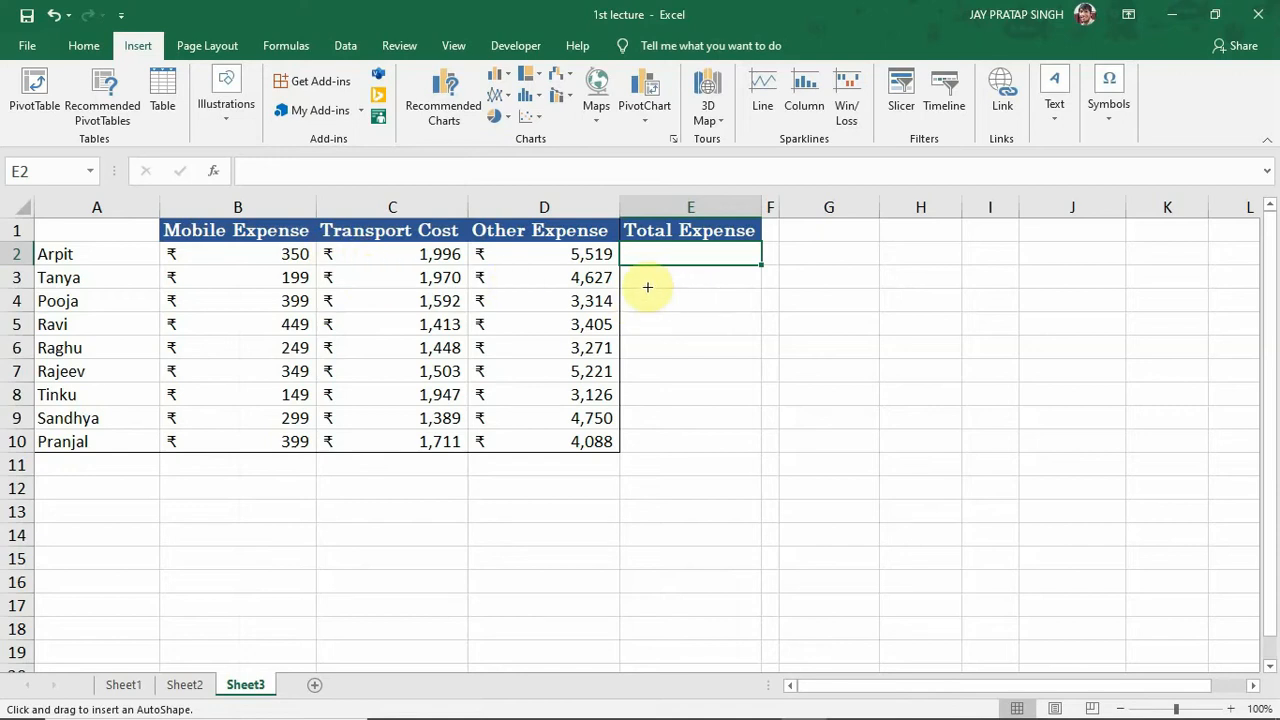
pyautogui.moveTo(648, 287); pyautogui.dragTo(1134, 375)
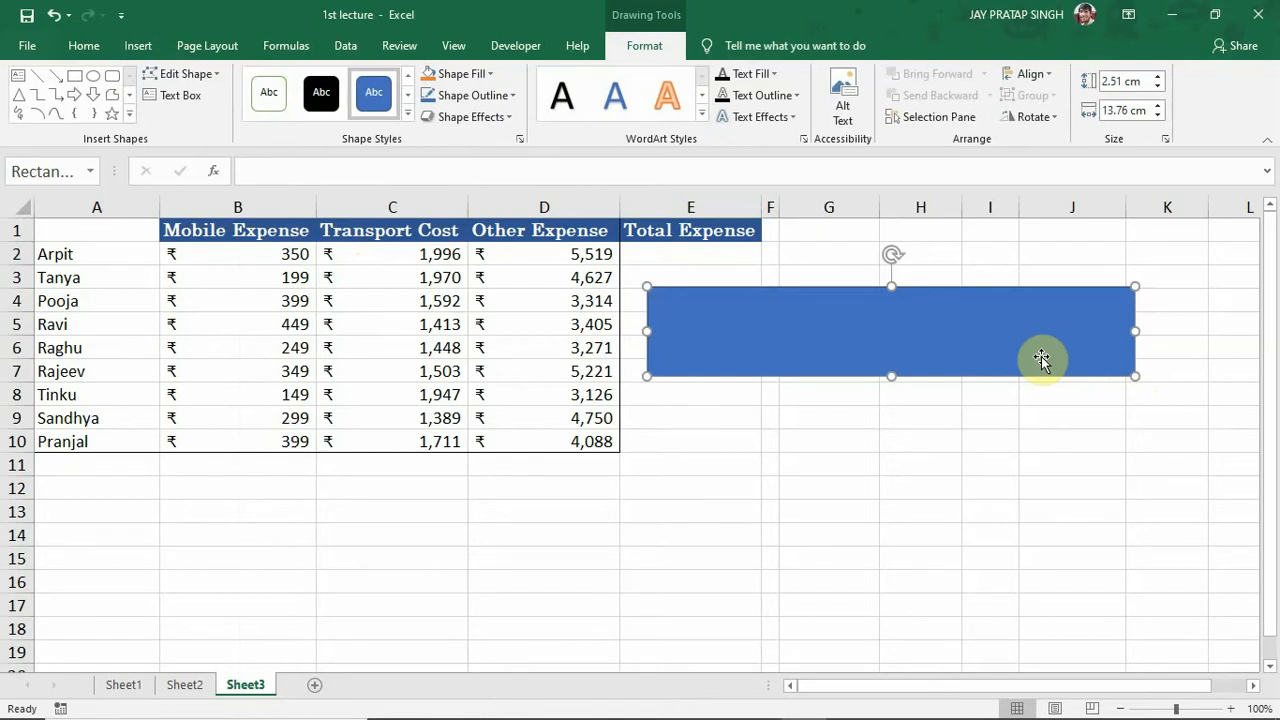
# Enter the trial formula =hj in cell E11 and clear the cell again
pyautogui.click(686, 465)
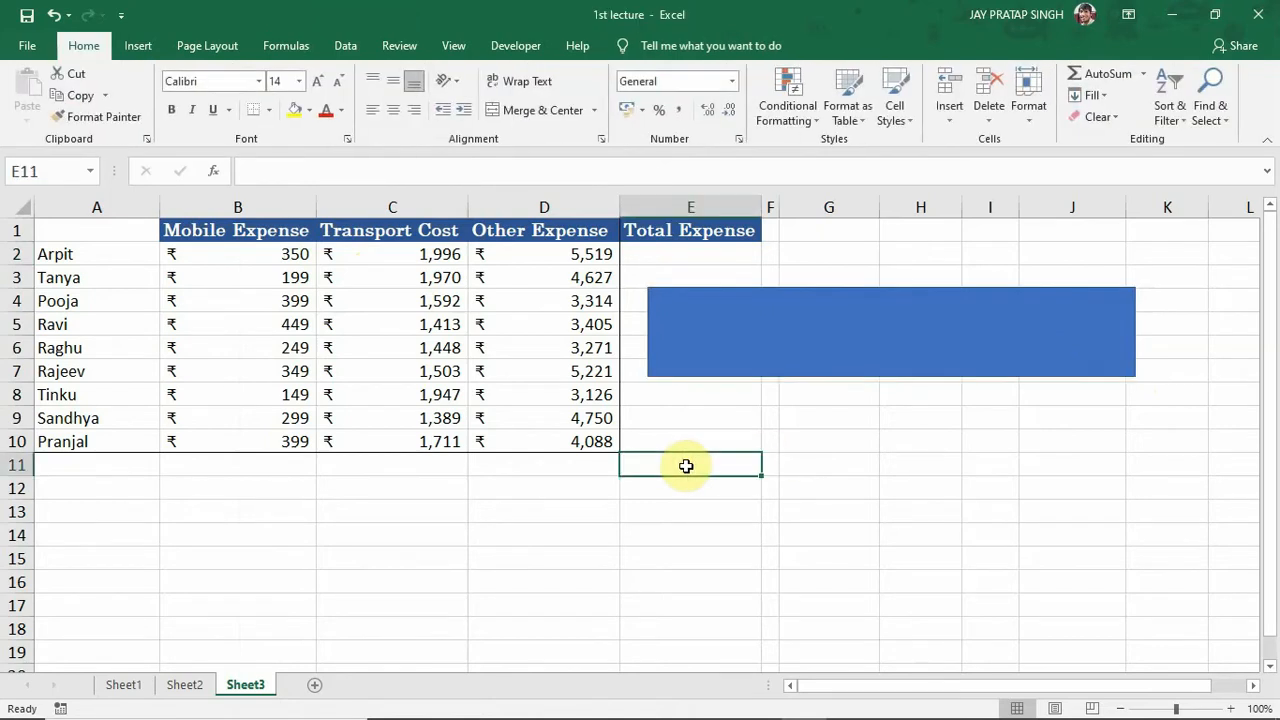
pyautogui.write('=')
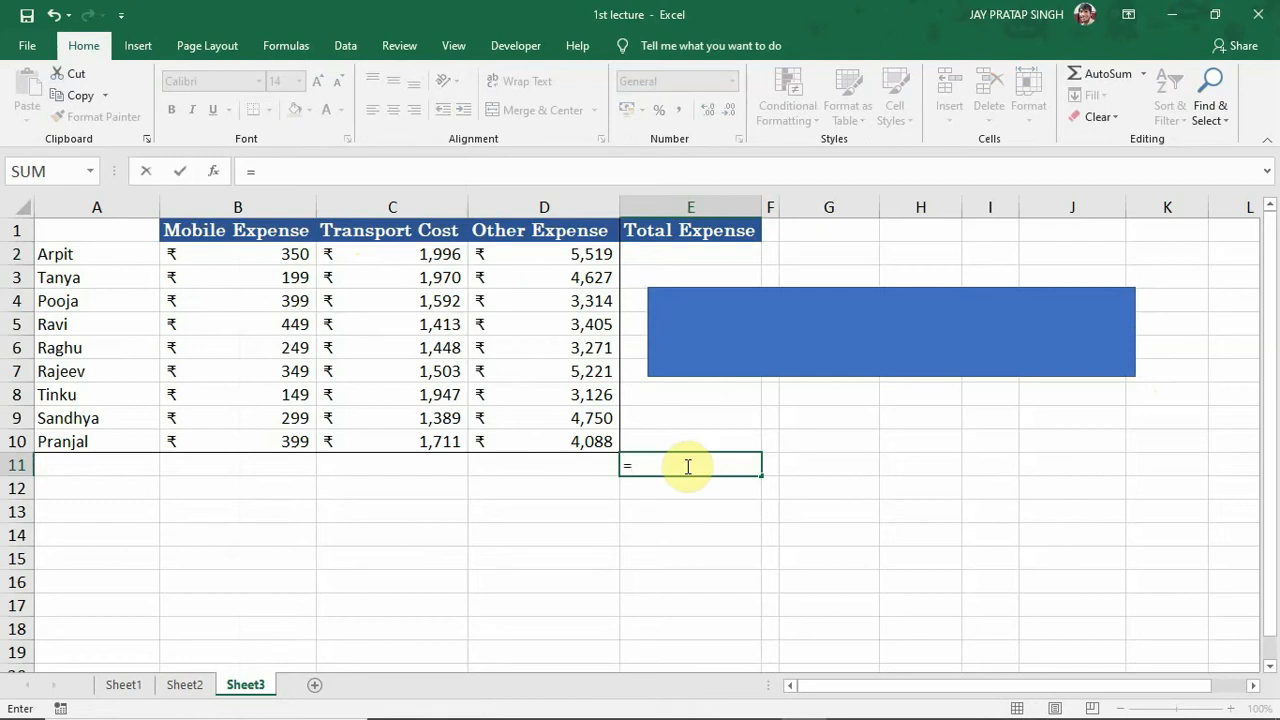
pyautogui.write('hj')
pyautogui.press('Return')
pyautogui.click(712, 464)
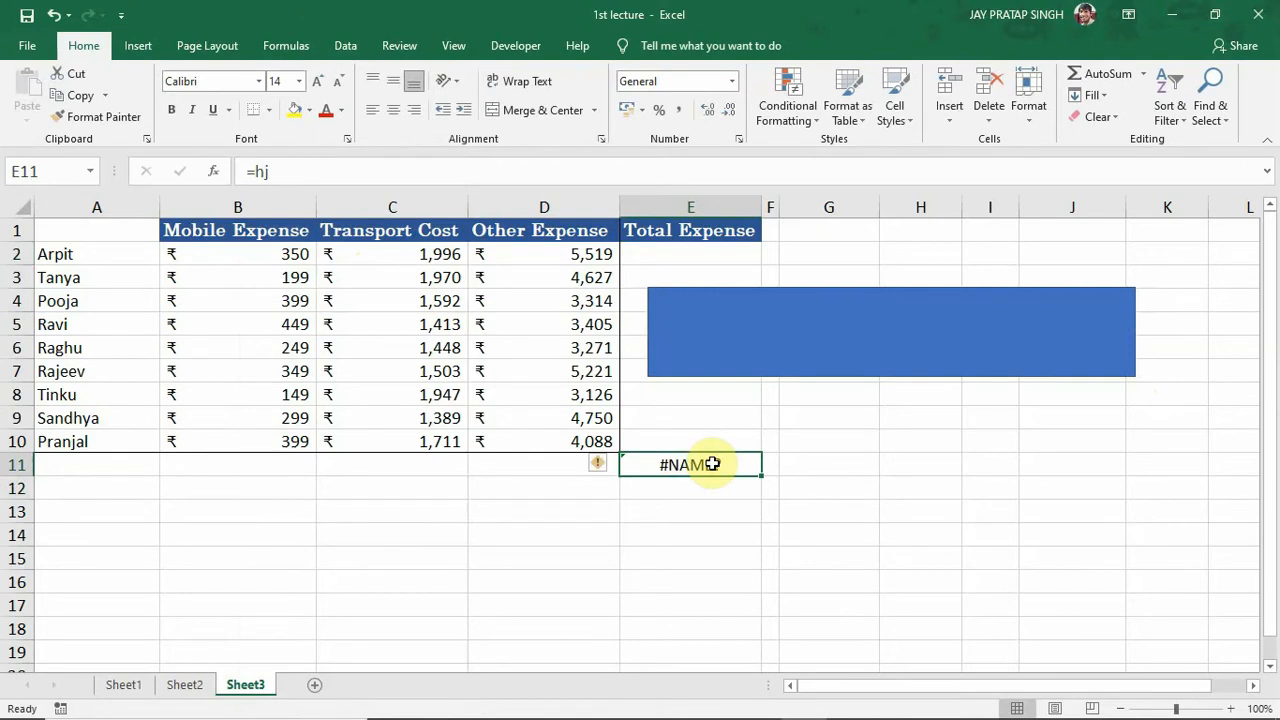
pyautogui.press('Delete')
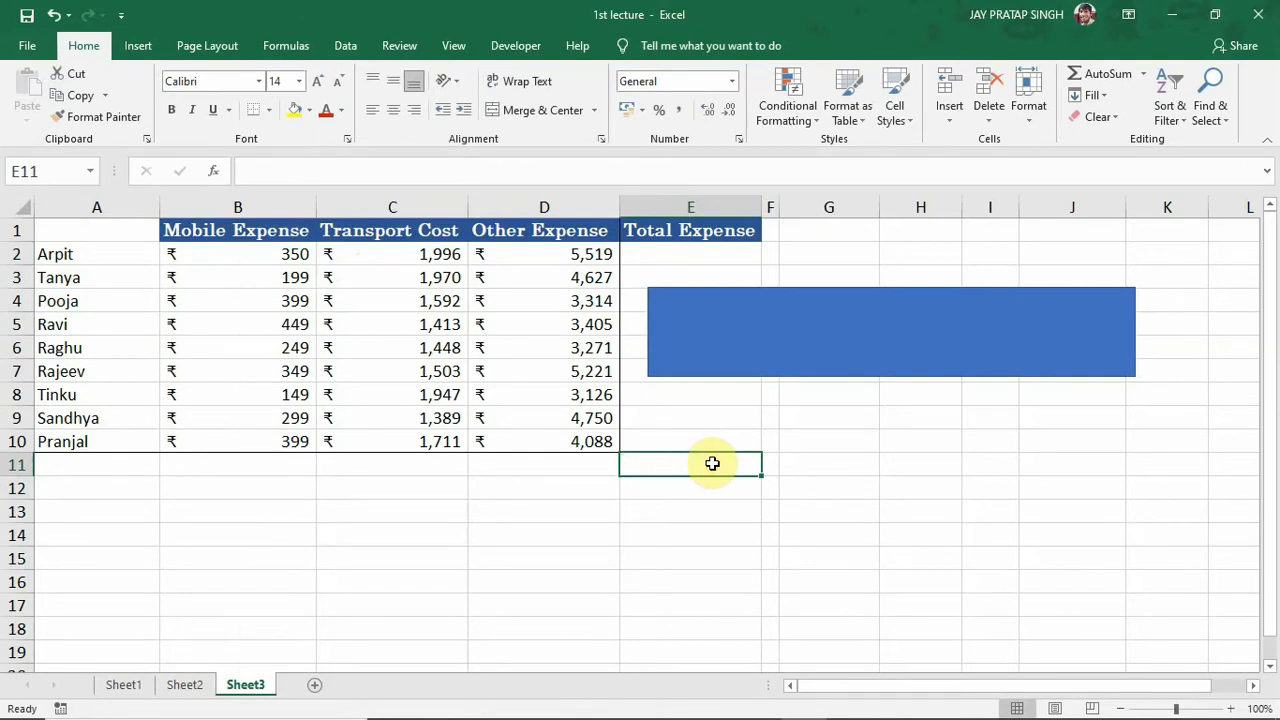
# Enter "=" in the blue rectangle, set its font size to 32 and centre the text horizontally and vertically
pyautogui.click(814, 334)
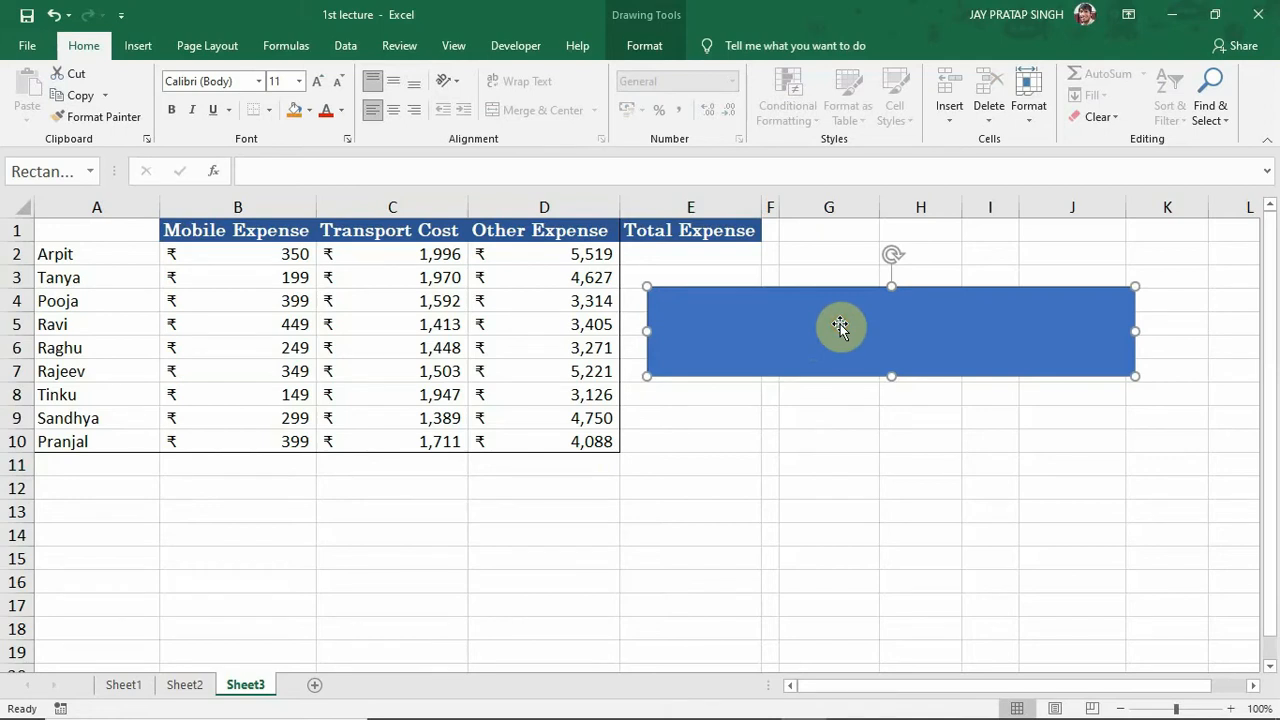
pyautogui.write('=')
pyautogui.click(698, 286)
pyautogui.click(318, 87)
pyautogui.click(318, 87)
pyautogui.click(318, 87)
pyautogui.click(318, 87)
pyautogui.click(318, 87)
pyautogui.click(318, 87)
pyautogui.click(392, 82)
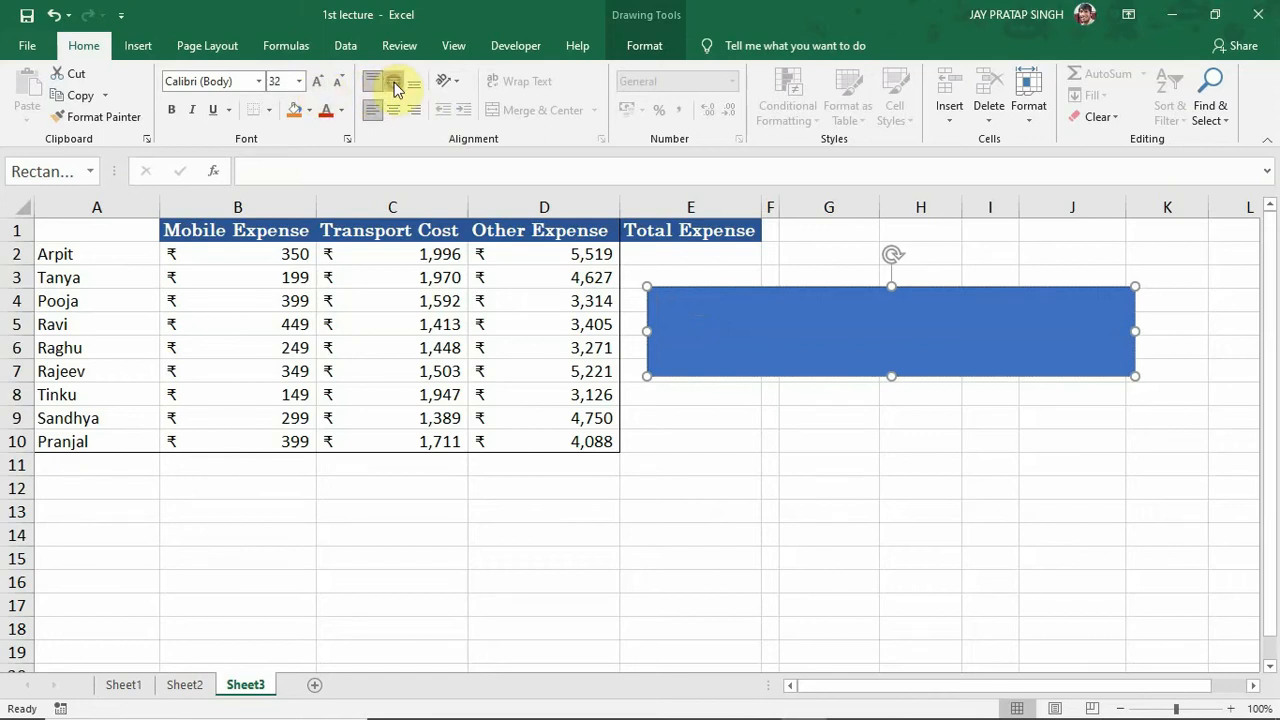
pyautogui.click(394, 112)
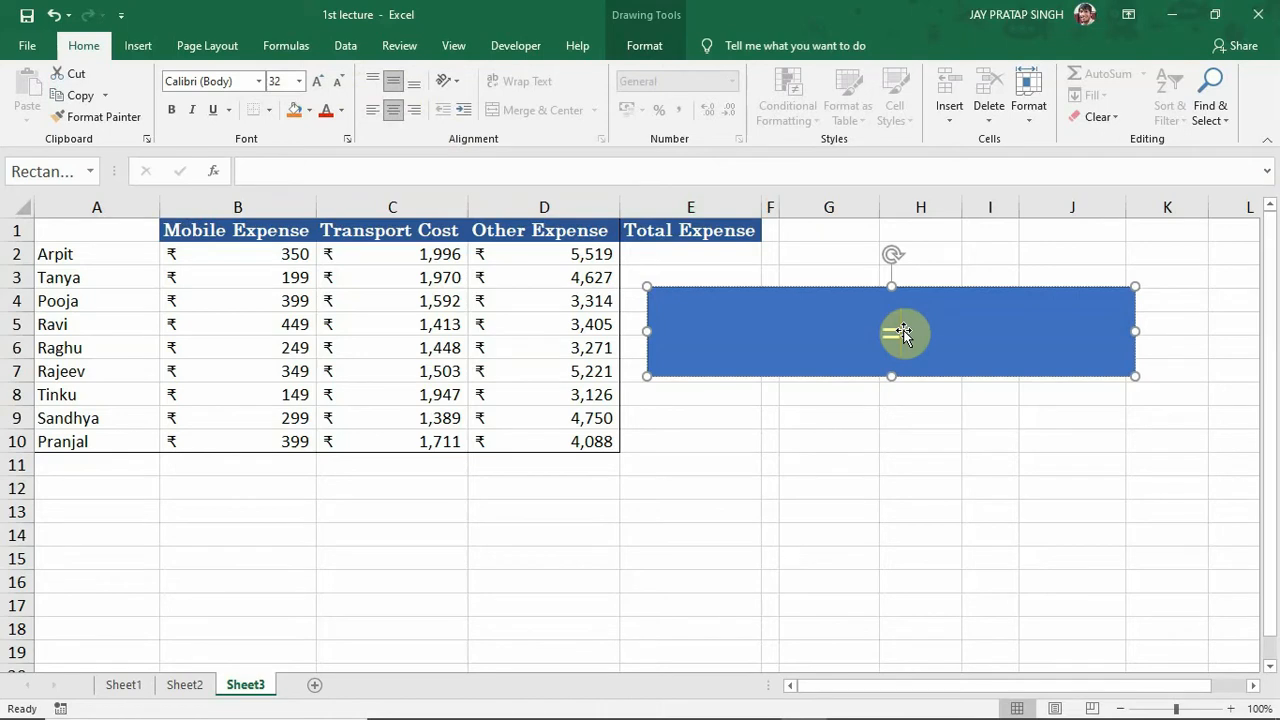
# Extend the rectangle's text after the equals sign so it reads "=function(arguments)"
pyautogui.write('function')
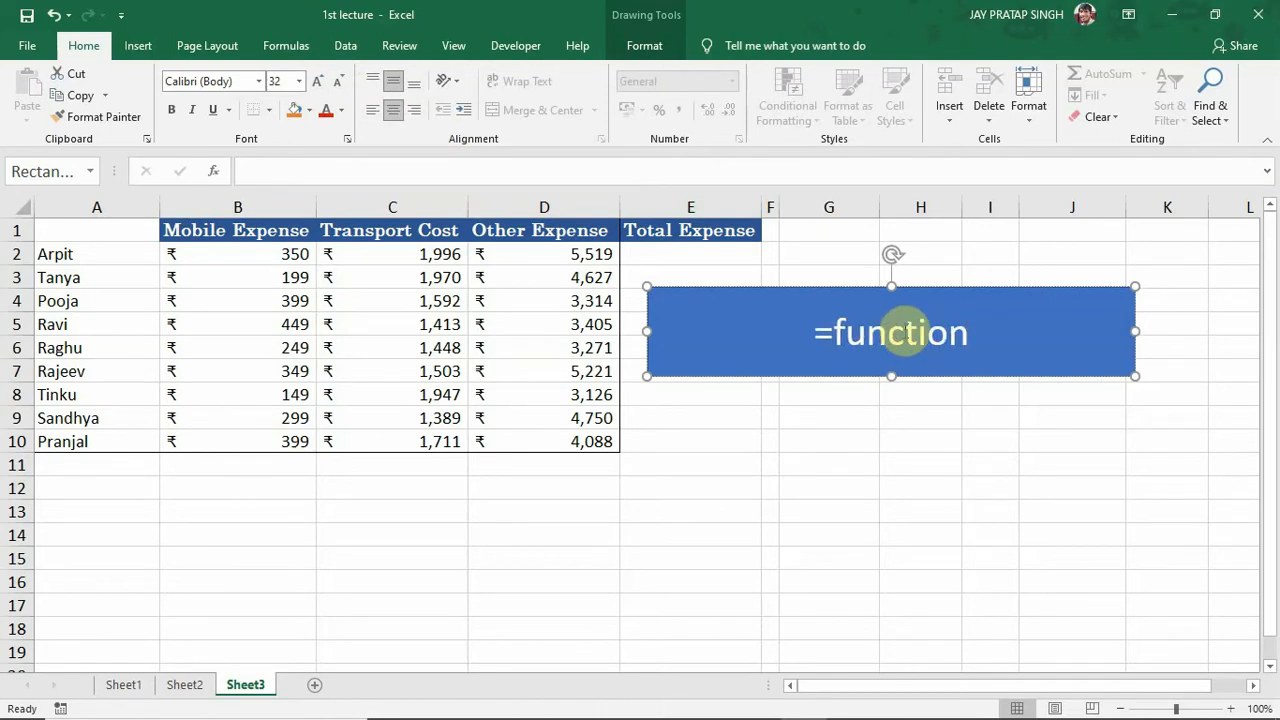
pyautogui.write('(')
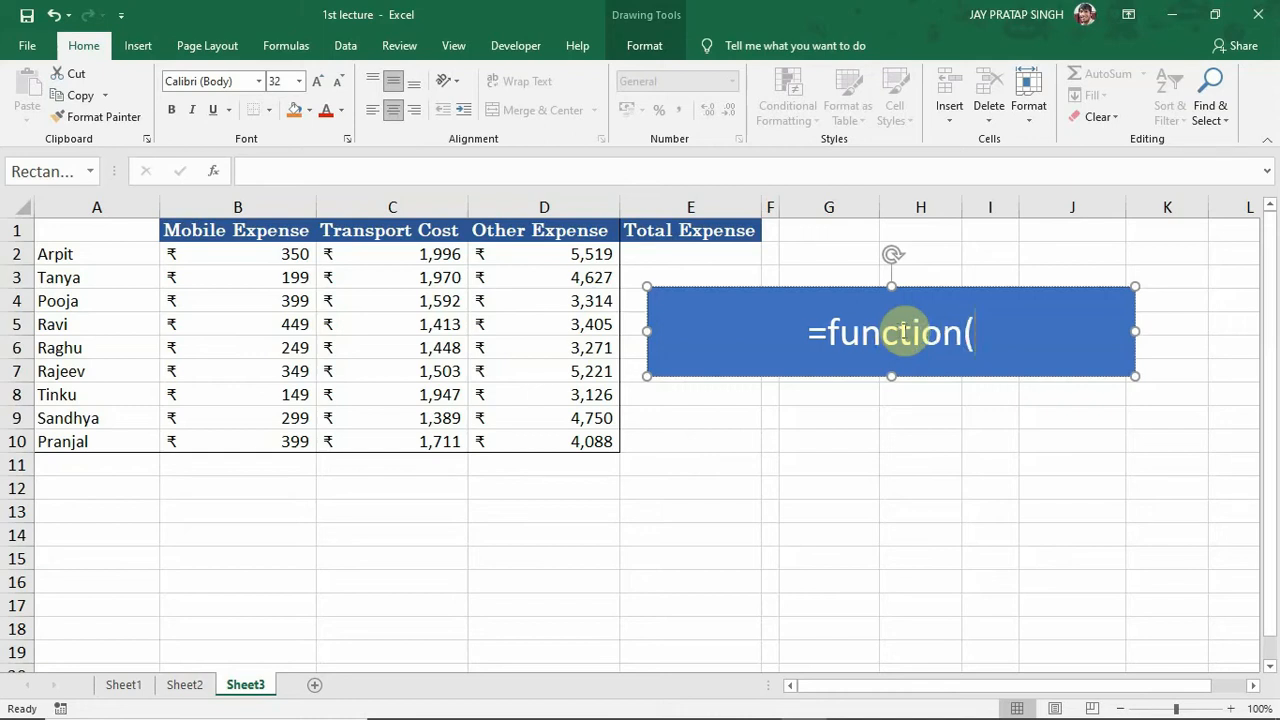
pyautogui.write('ar')
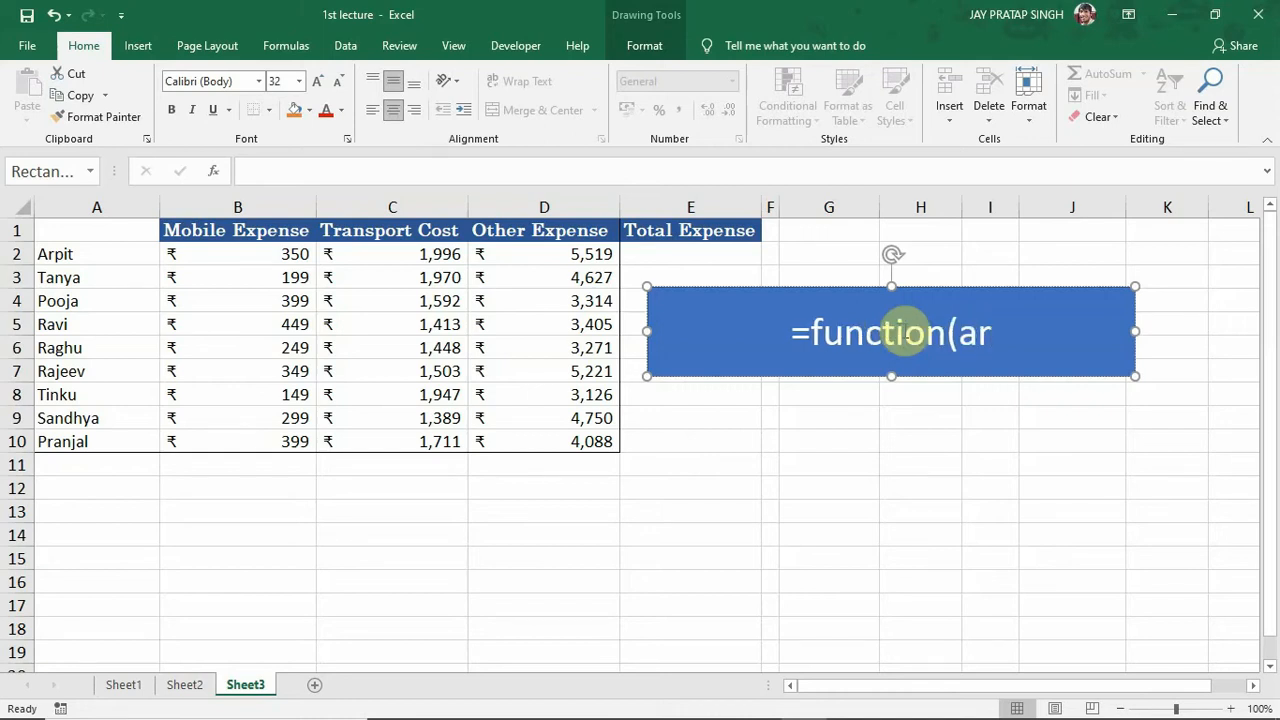
pyautogui.write('guments')
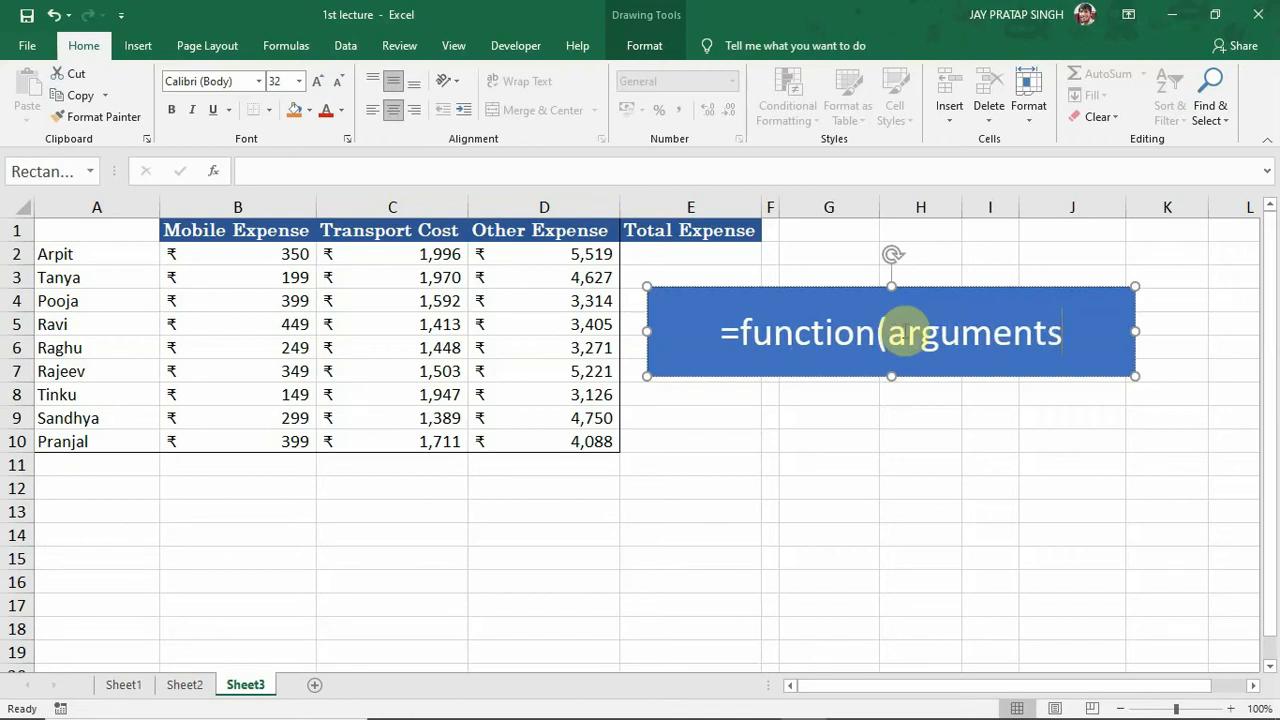
pyautogui.write(')')
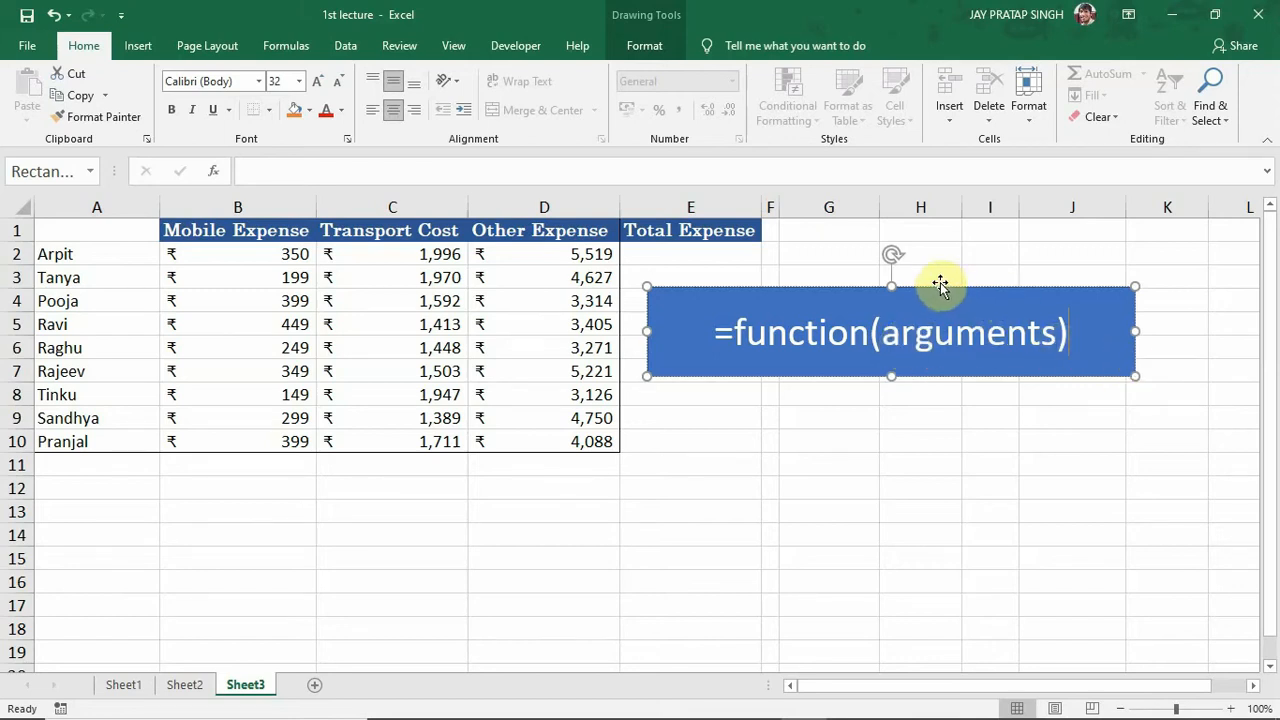
# Move the =function(arguments) rectangle below the table, across columns A to D, and select cell E2 for the first total
pyautogui.moveTo(938, 285); pyautogui.dragTo(336, 458)
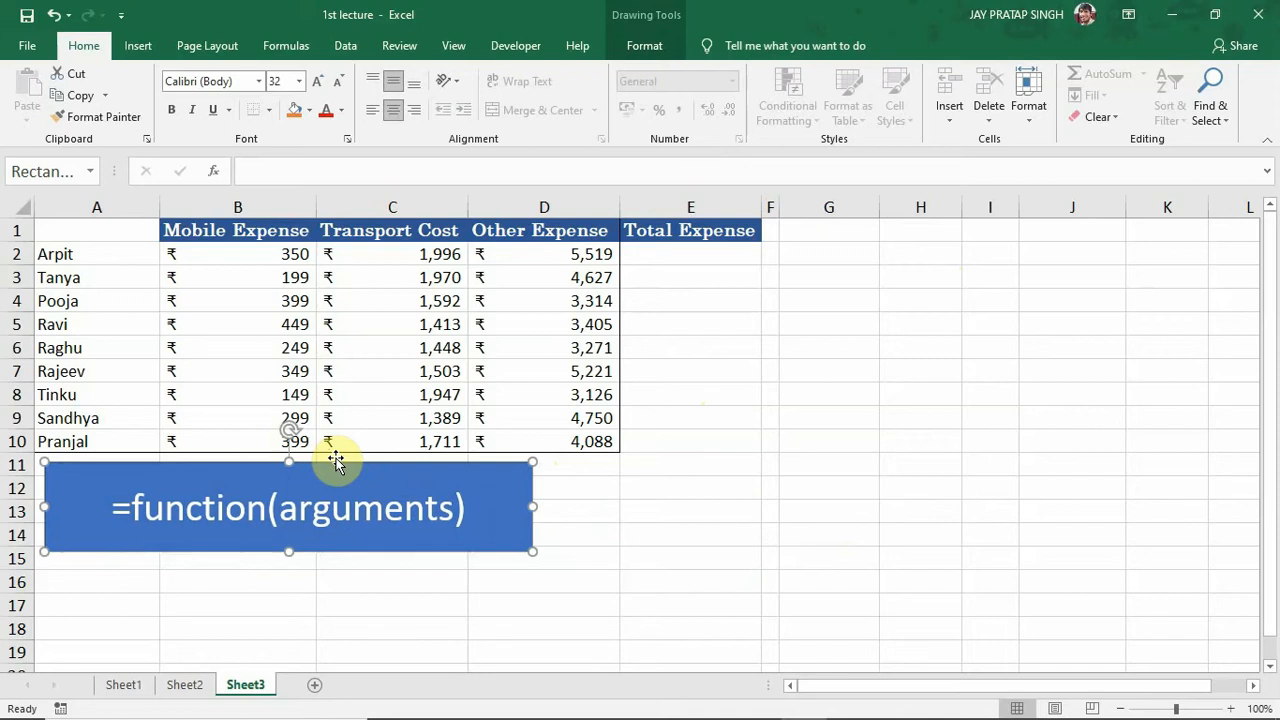
pyautogui.click(685, 258)
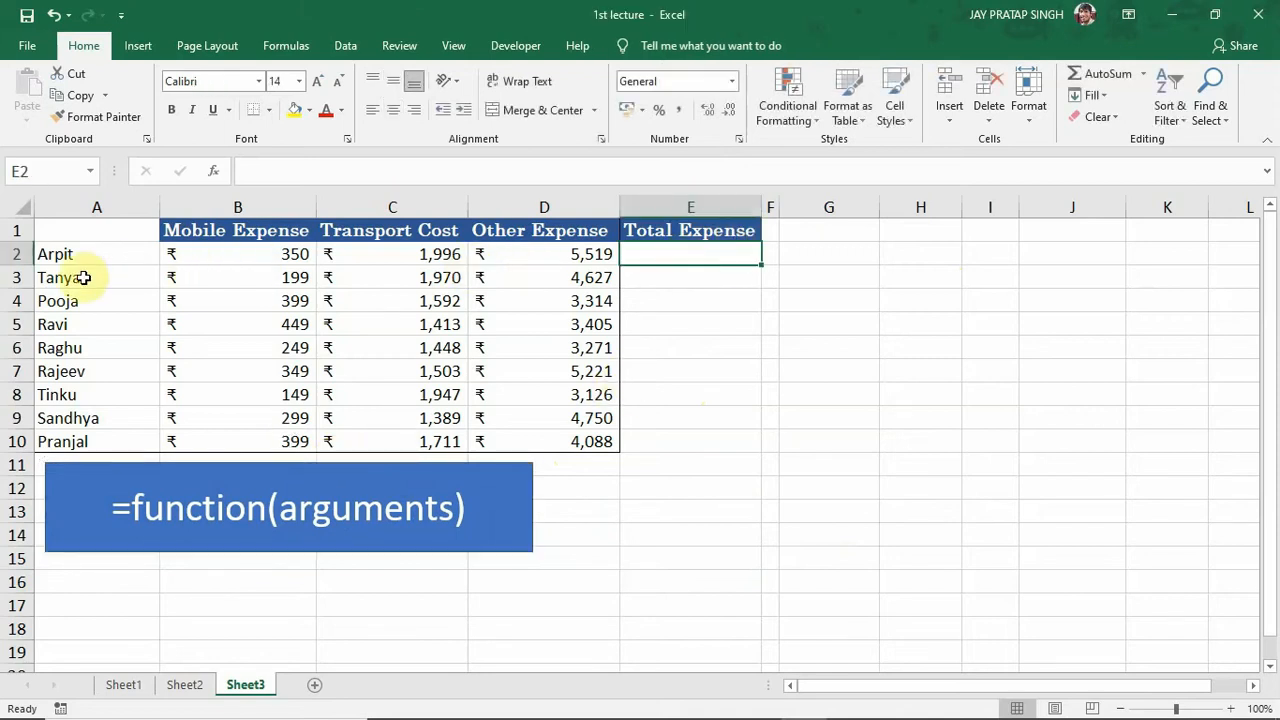
pyautogui.click(249, 254)
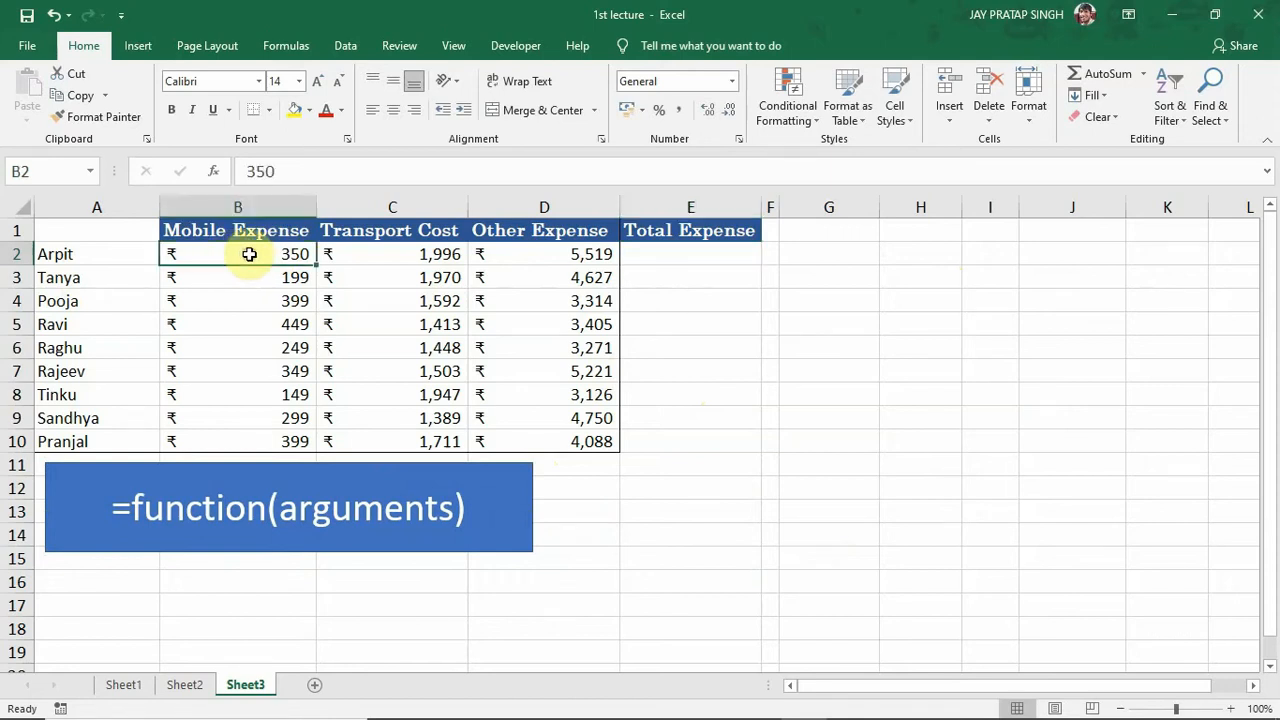
pyautogui.click(355, 256)
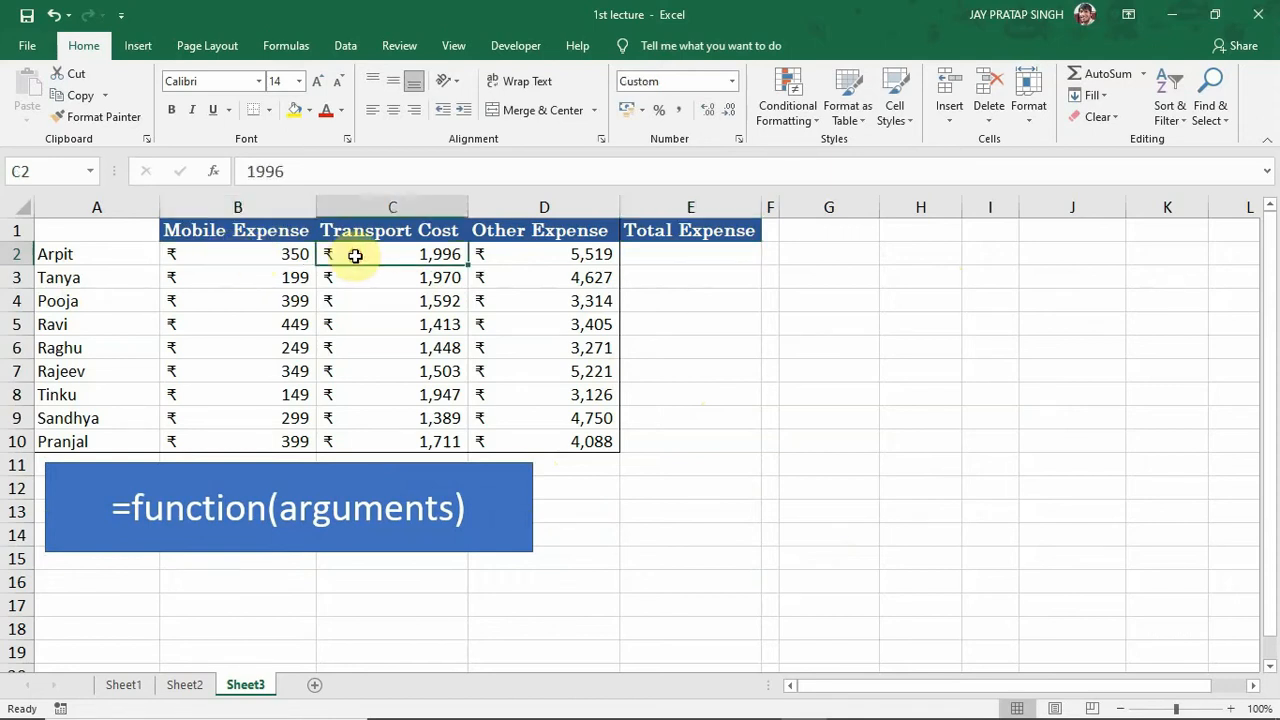
pyautogui.click(533, 254)
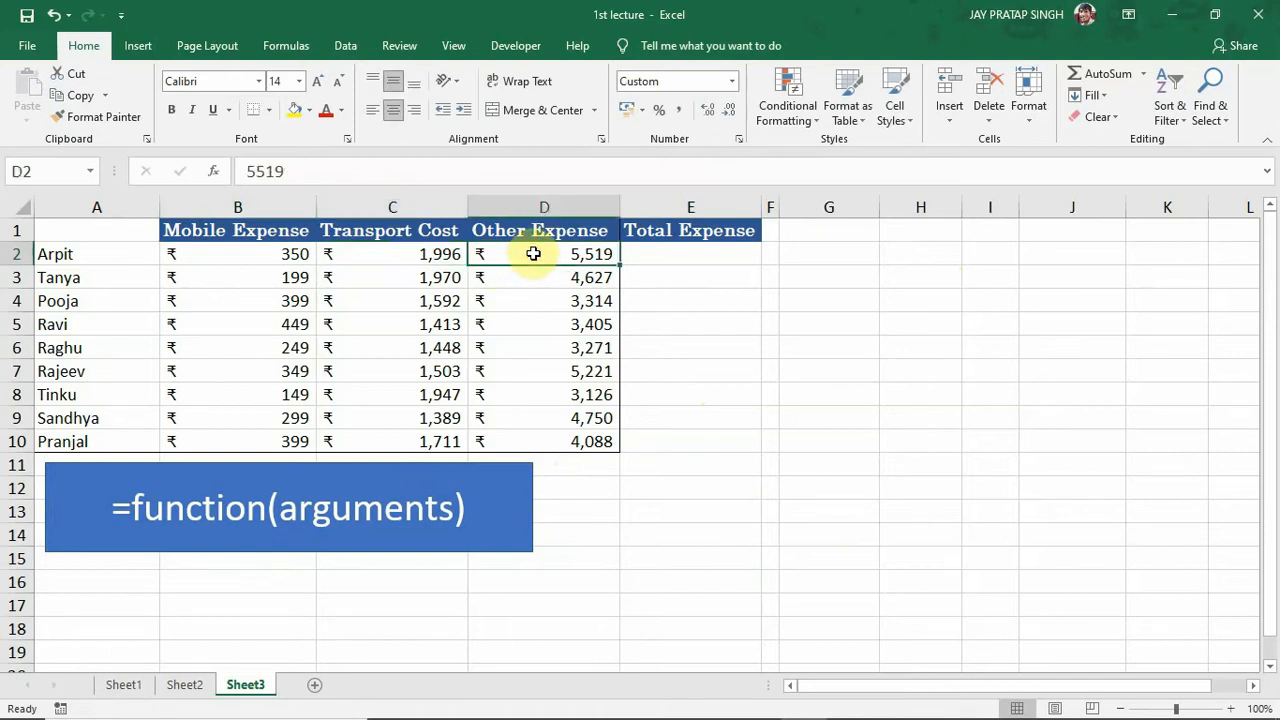
pyautogui.click(673, 254)
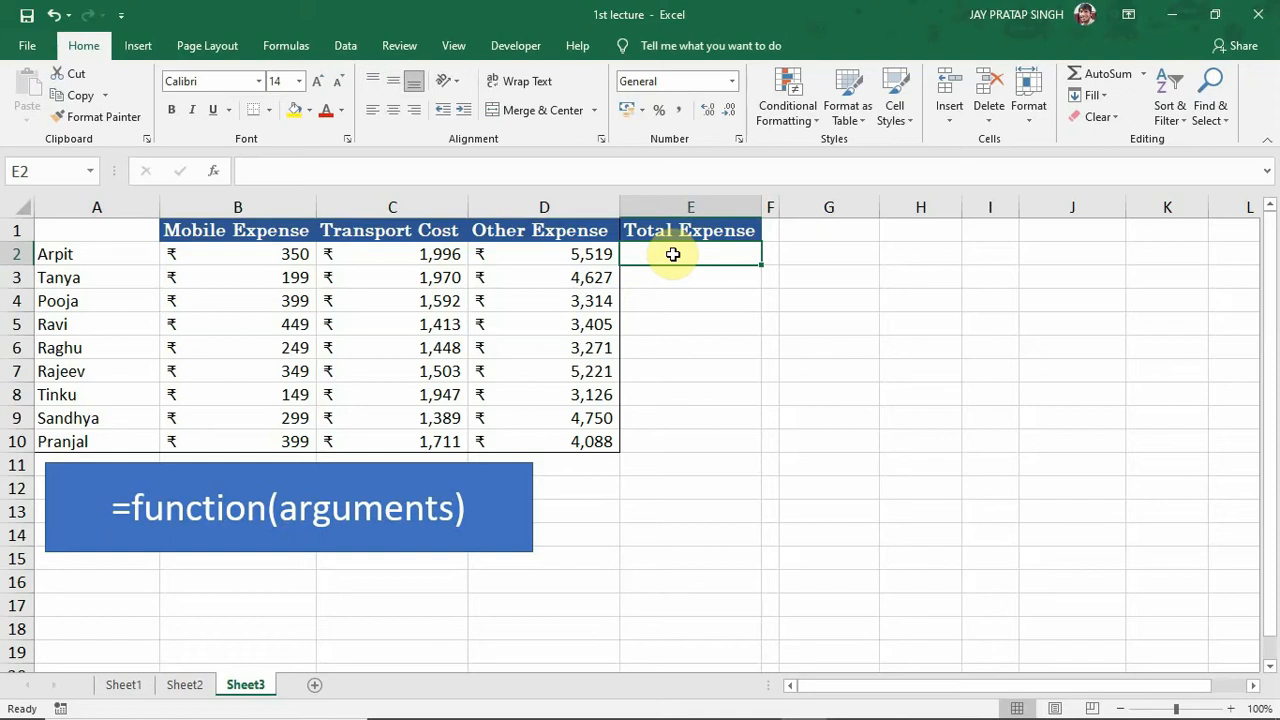
# Review the function library categories, from recently used and financial through text and lookup to the additional functions
pyautogui.click(280, 46)
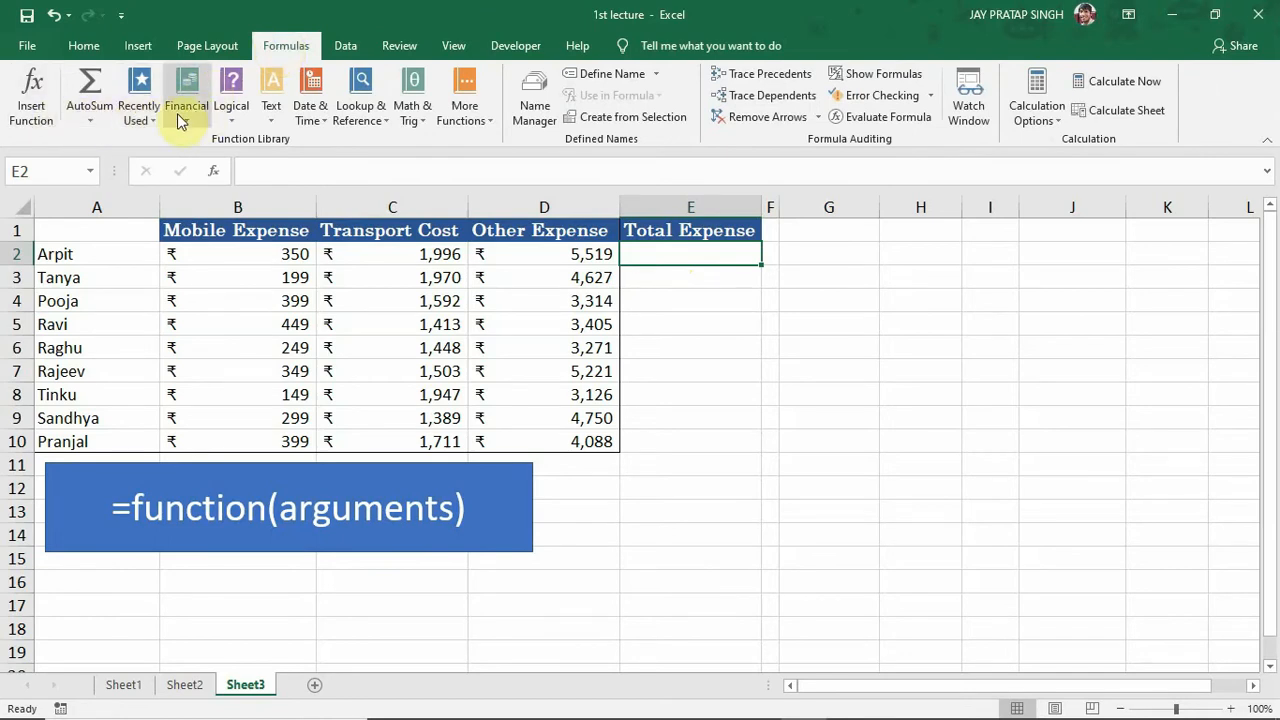
pyautogui.click(150, 118)
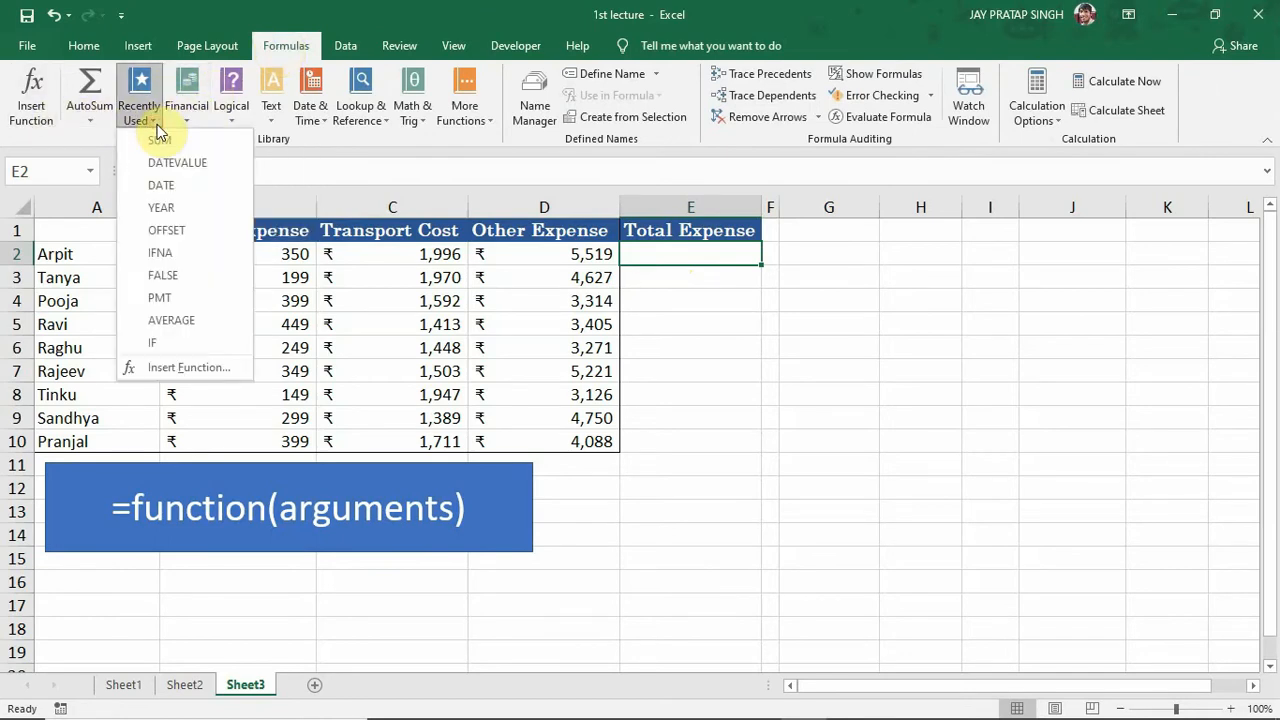
pyautogui.click(197, 117)
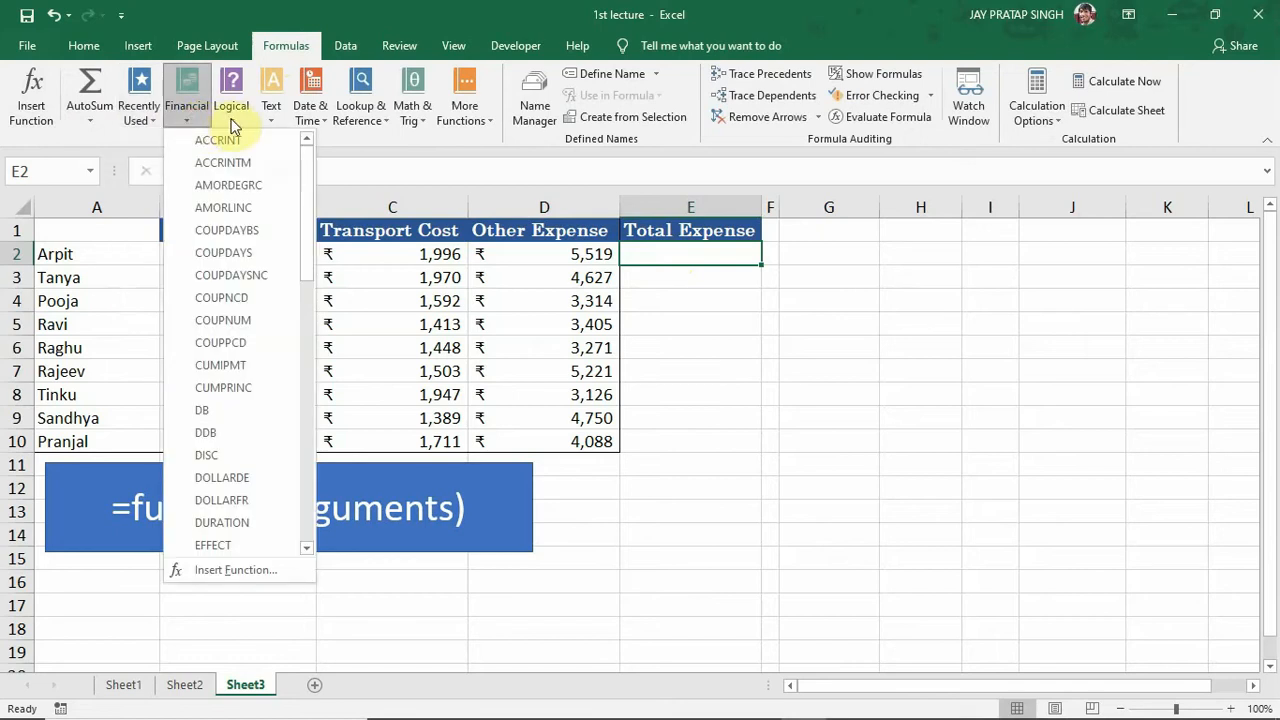
pyautogui.click(232, 120)
pyautogui.click(272, 118)
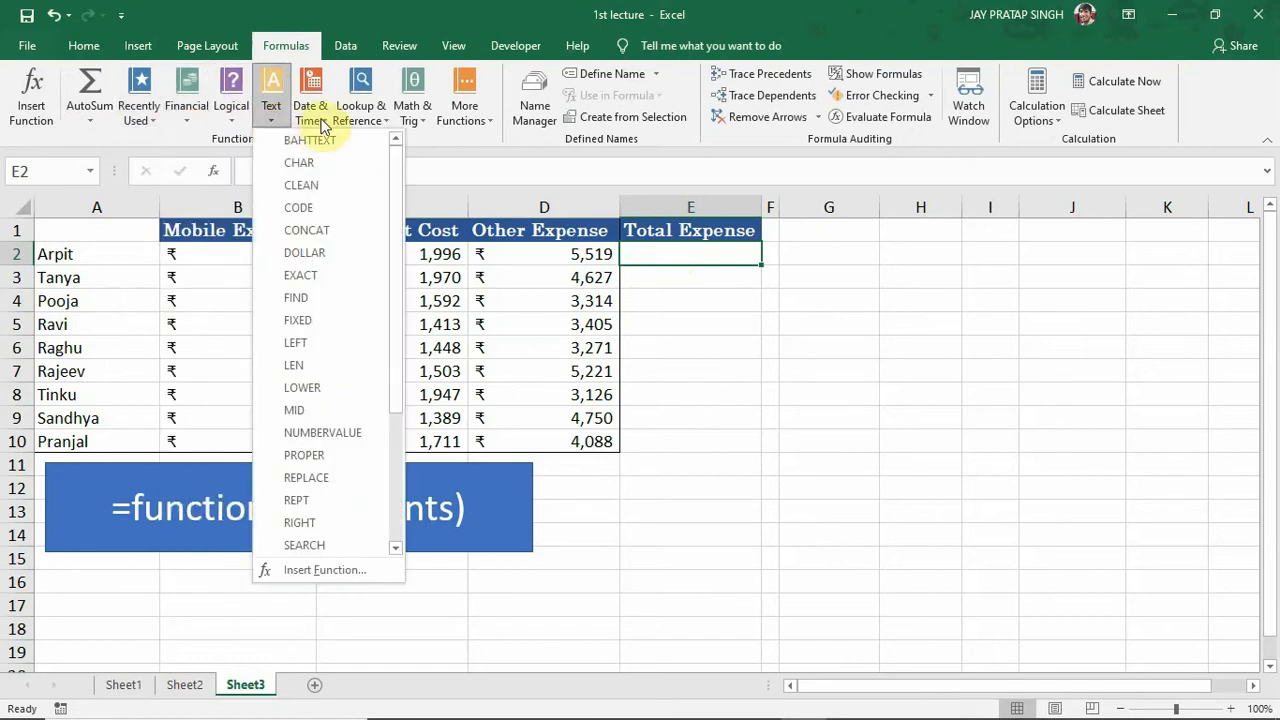
pyautogui.click(318, 120)
pyautogui.click(385, 120)
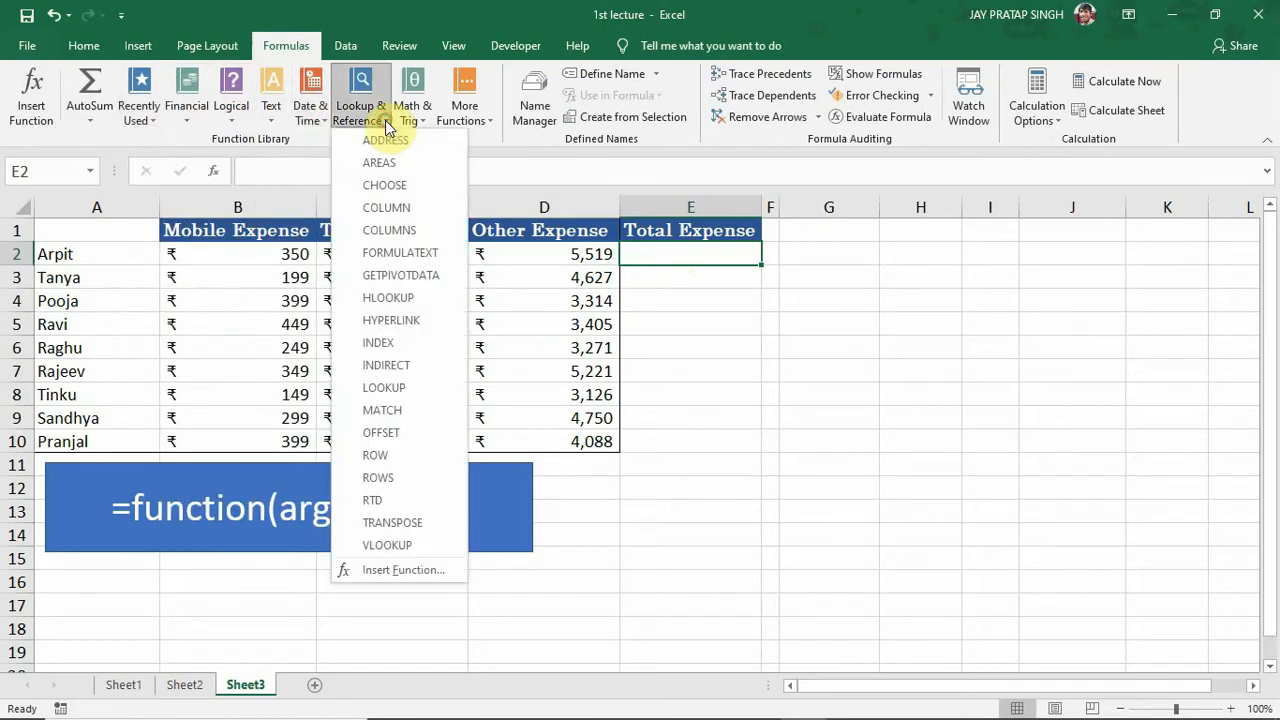
pyautogui.click(424, 120)
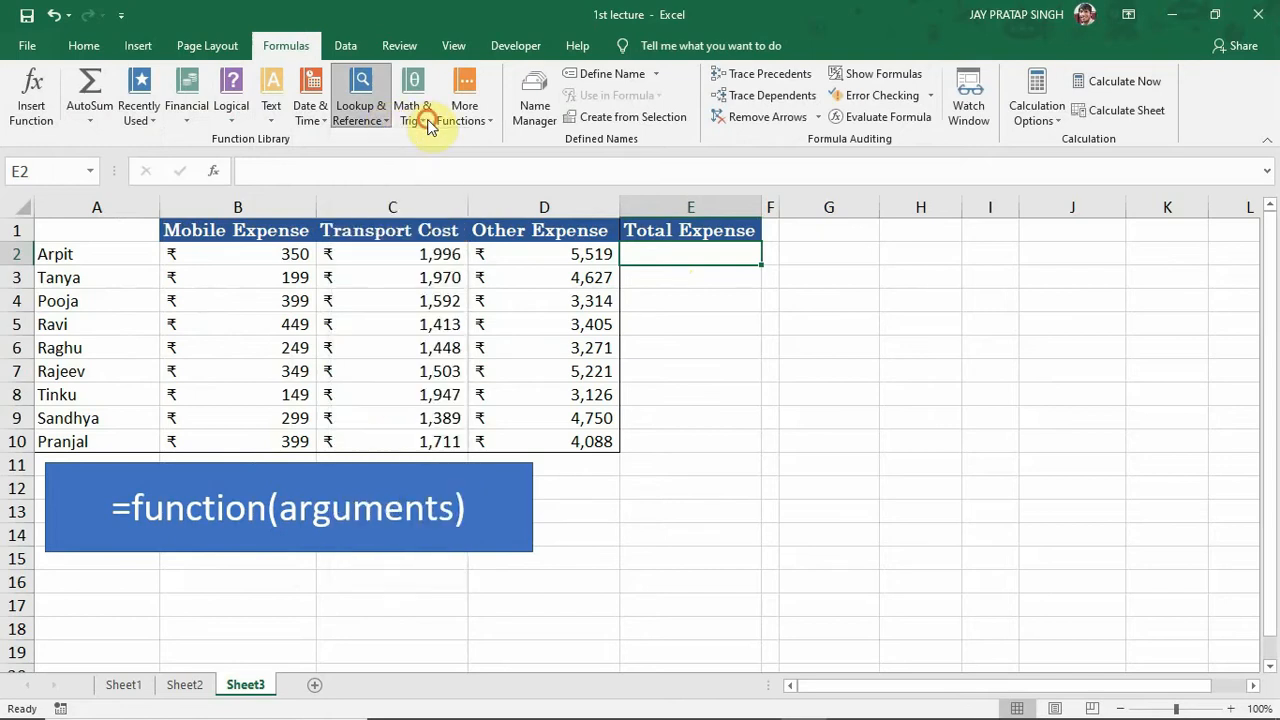
pyautogui.click(490, 119)
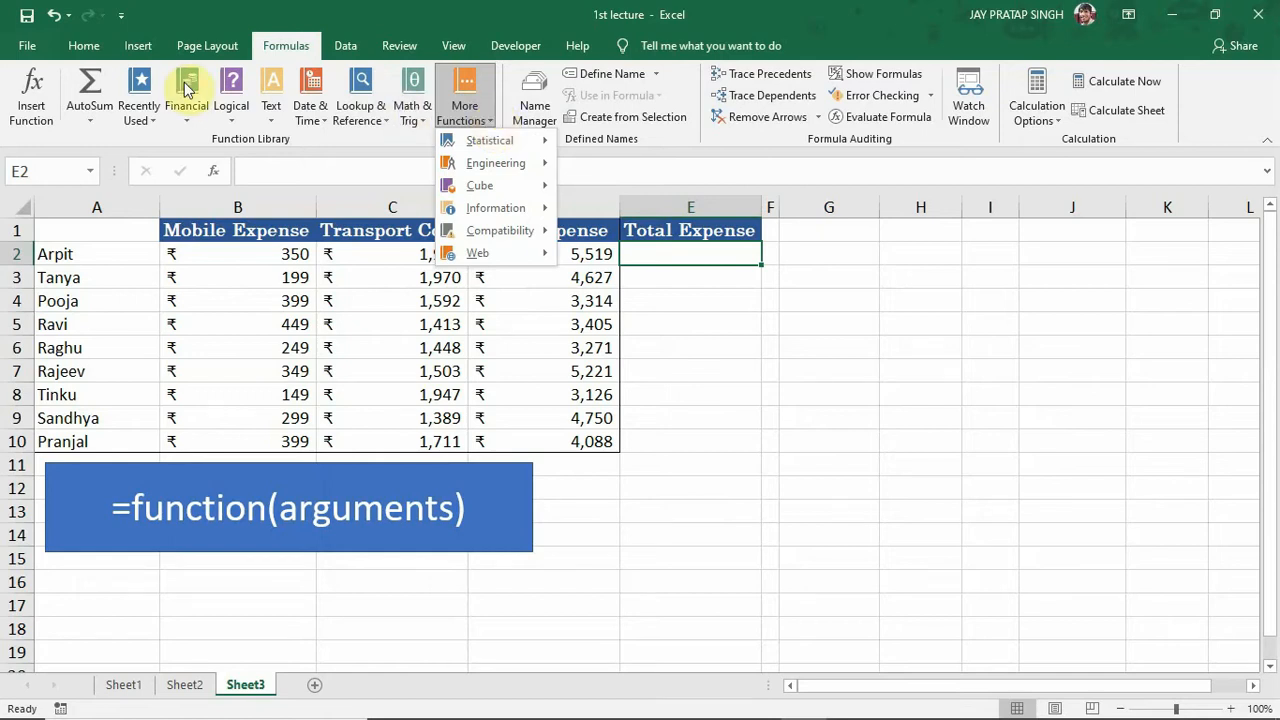
# Open Insert Function for cell E2 and review the available function categories
pyautogui.click(33, 101)
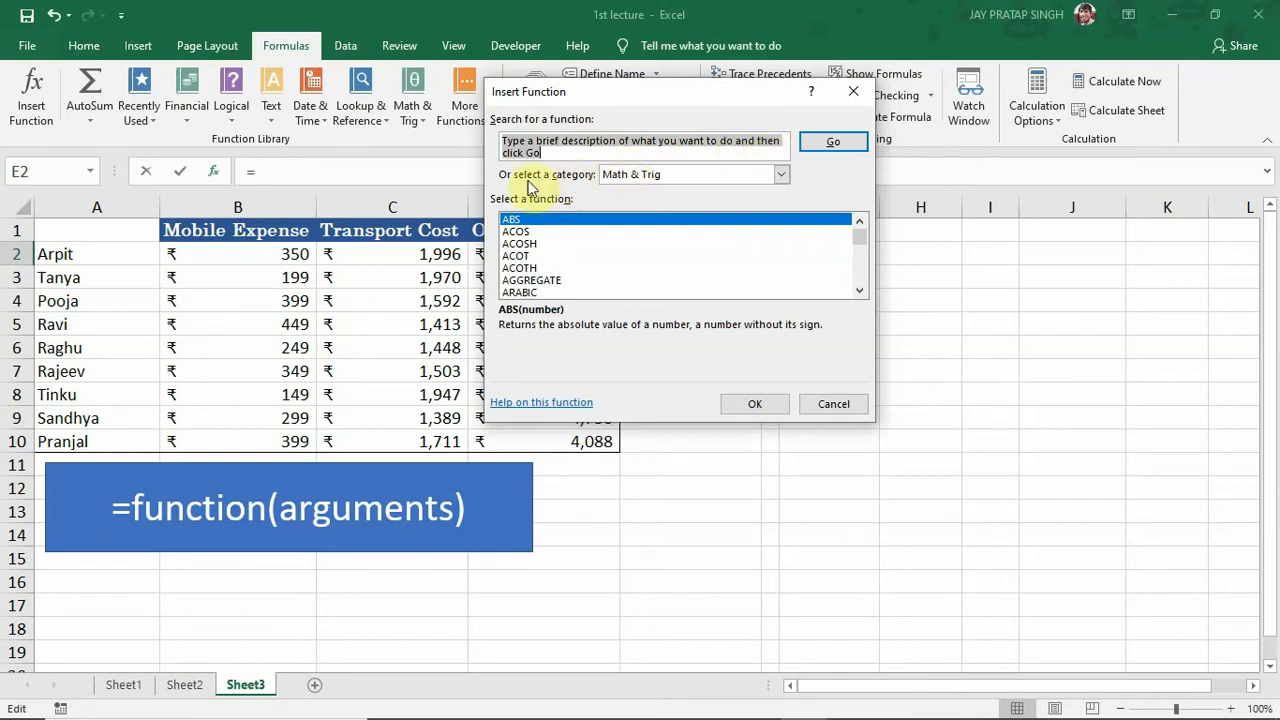
pyautogui.click(778, 175)
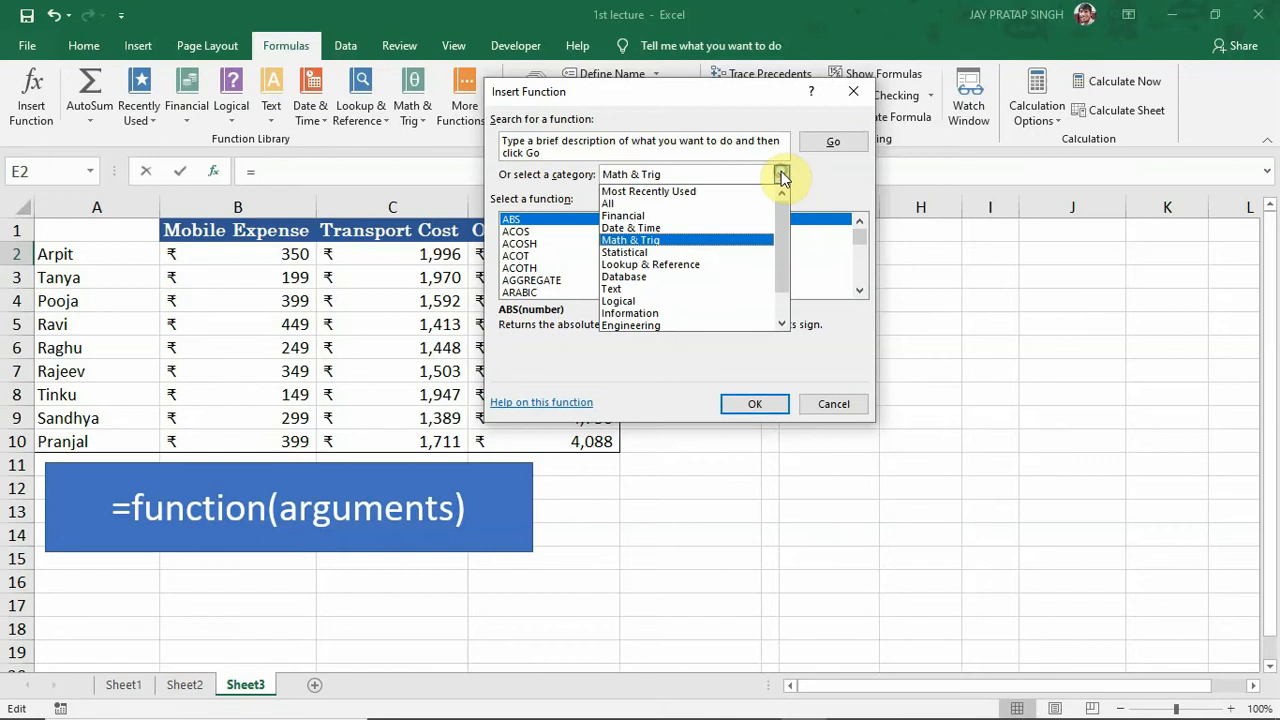
pyautogui.moveTo(781, 220); pyautogui.dragTo(781, 185)
pyautogui.click(779, 176)
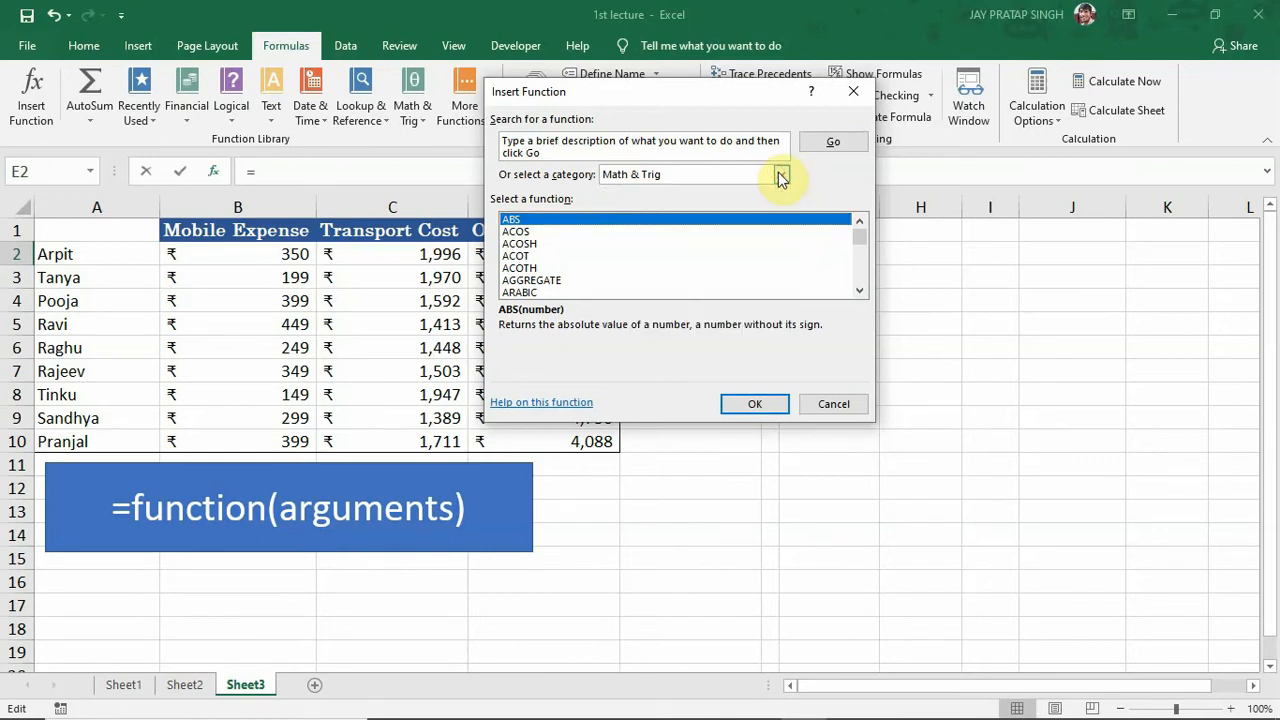
# Replace the placeholder search description with "sum" and search for matching functions
pyautogui.click(781, 148)
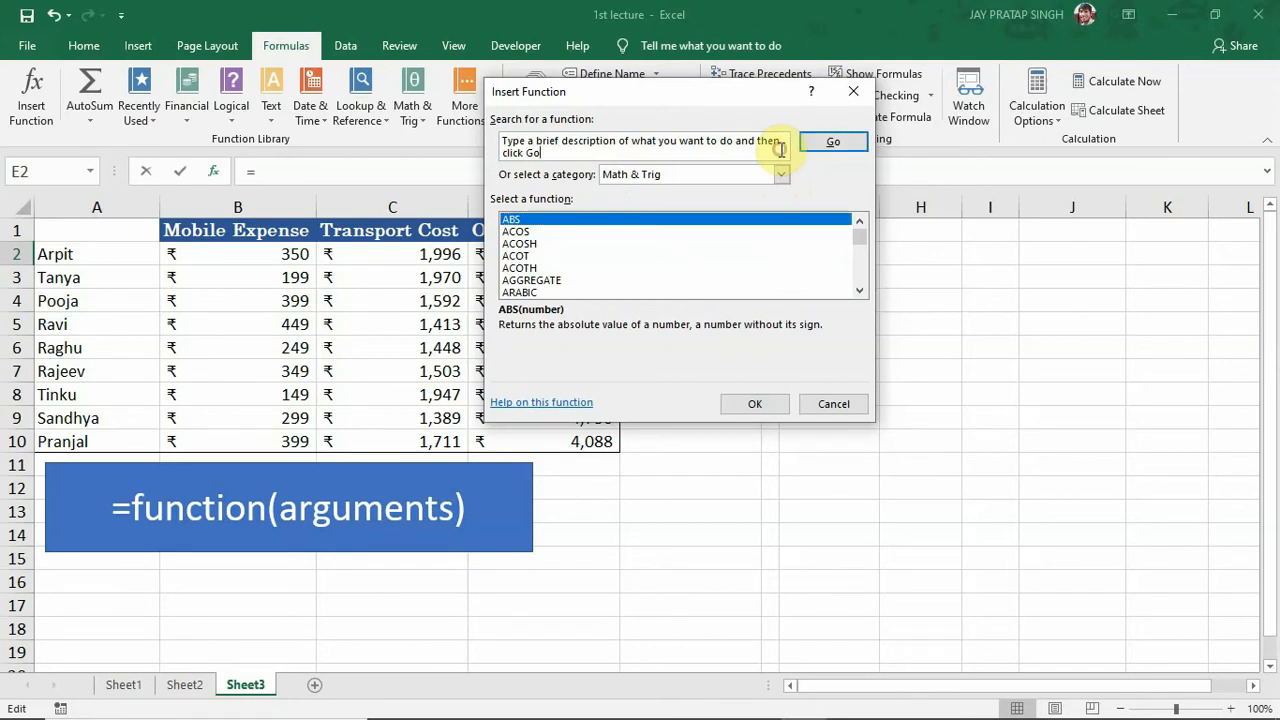
pyautogui.press('BackSpace')
pyautogui.press('BackSpace')
pyautogui.press('BackSpace')
pyautogui.press('BackSpace')
pyautogui.press('BackSpace')
pyautogui.press('BackSpace')
pyautogui.press('BackSpace')
pyautogui.press('BackSpace')
pyautogui.press('BackSpace')
pyautogui.press('BackSpace')
pyautogui.press('BackSpace')
pyautogui.press('BackSpace')
pyautogui.press('BackSpace')
pyautogui.press('BackSpace')
pyautogui.press('BackSpace')
pyautogui.press('BackSpace')
pyautogui.press('BackSpace')
pyautogui.press('BackSpace')
pyautogui.press('BackSpace')
pyautogui.press('BackSpace')
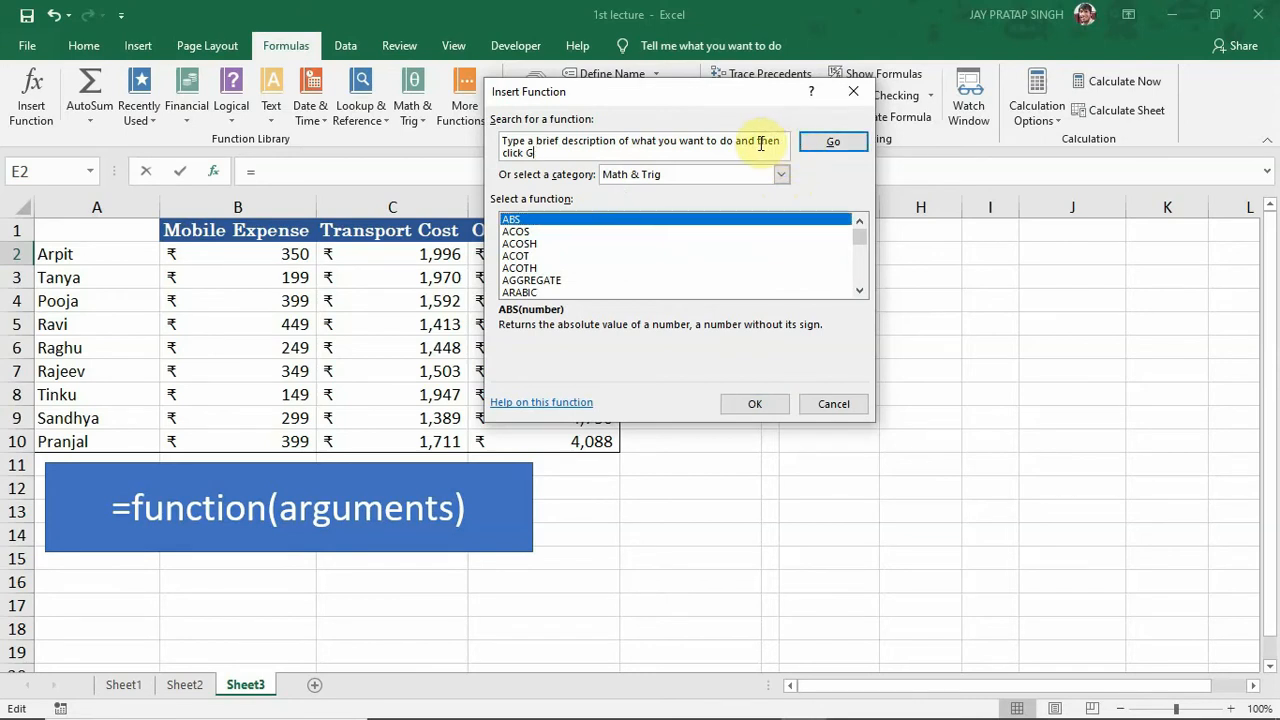
pyautogui.press('BackSpace')
pyautogui.press('BackSpace')
pyautogui.press('BackSpace')
pyautogui.press('BackSpace')
pyautogui.press('BackSpace')
pyautogui.press('BackSpace')
pyautogui.press('BackSpace')
pyautogui.press('BackSpace')
pyautogui.press('BackSpace')
pyautogui.press('BackSpace')
pyautogui.press('BackSpace')
pyautogui.press('BackSpace')
pyautogui.press('BackSpace')
pyautogui.press('BackSpace')
pyautogui.press('BackSpace')
pyautogui.press('BackSpace')
pyautogui.press('BackSpace')
pyautogui.press('BackSpace')
pyautogui.press('BackSpace')
pyautogui.press('BackSpace')
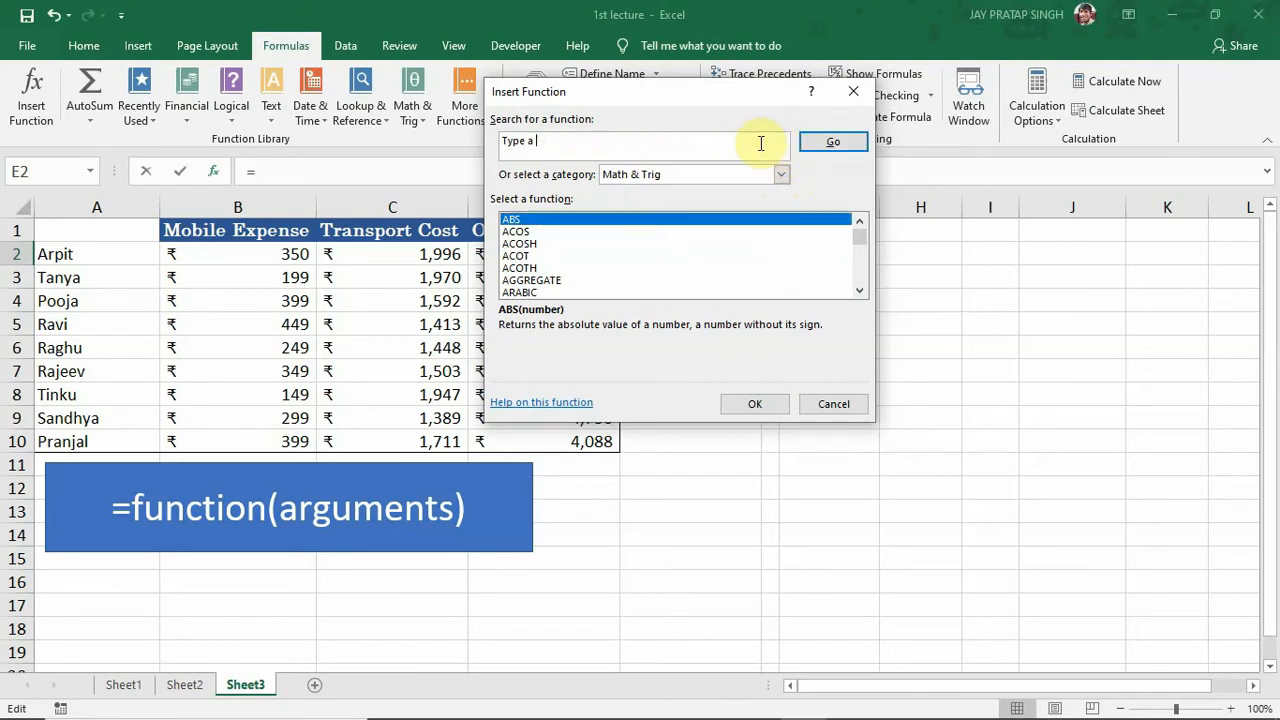
pyautogui.write('sum')
pyautogui.click(848, 146)
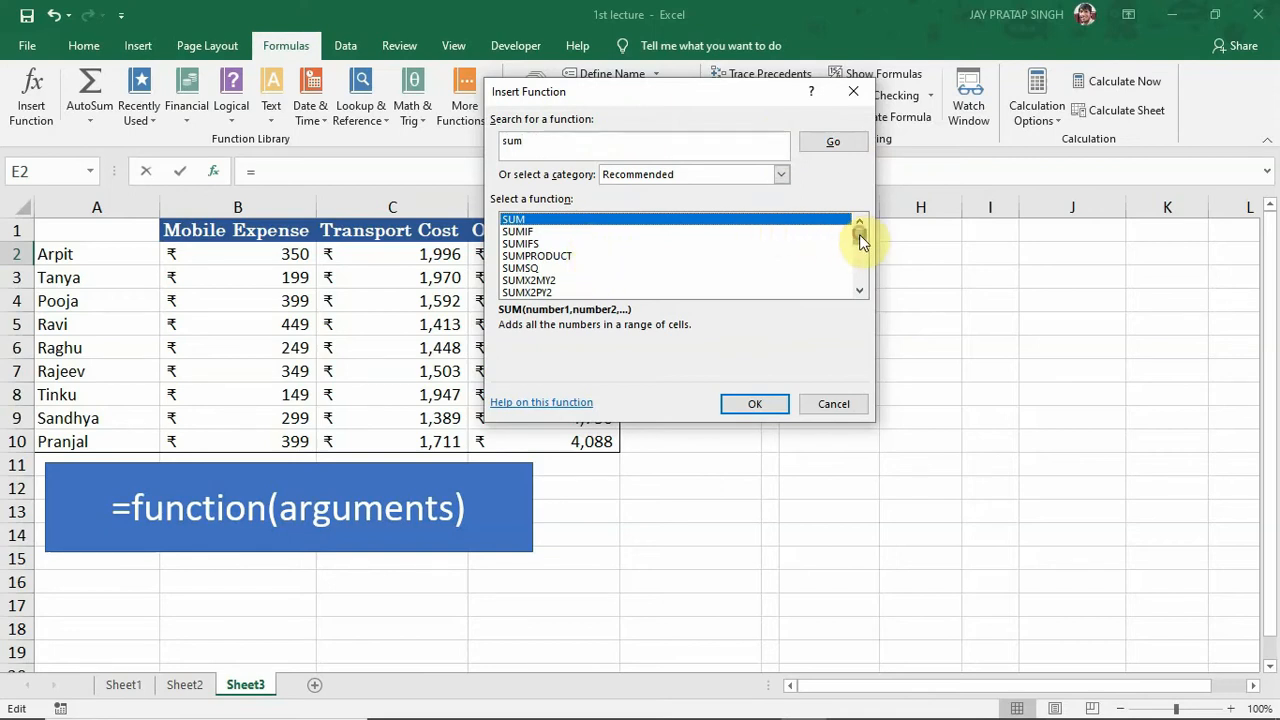
# Open the SUM function's arguments for cell E2 from the search results and cancel without inserting the formula
pyautogui.scroll(-1, 861, 238)
pyautogui.scroll(1, 861, 236)
pyautogui.doubleClick(584, 222)
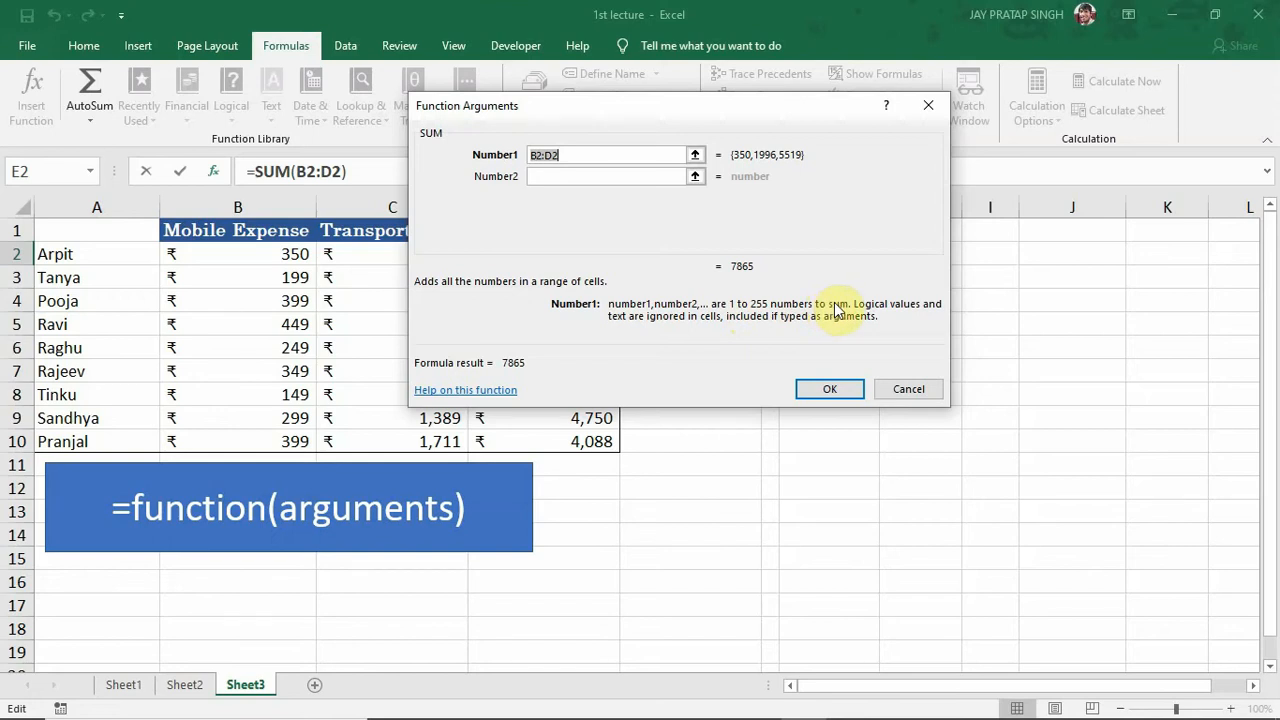
pyautogui.click(910, 387)
# Reopen Insert Function for cell E2 and list the functions in the All category
pyautogui.click(31, 103)
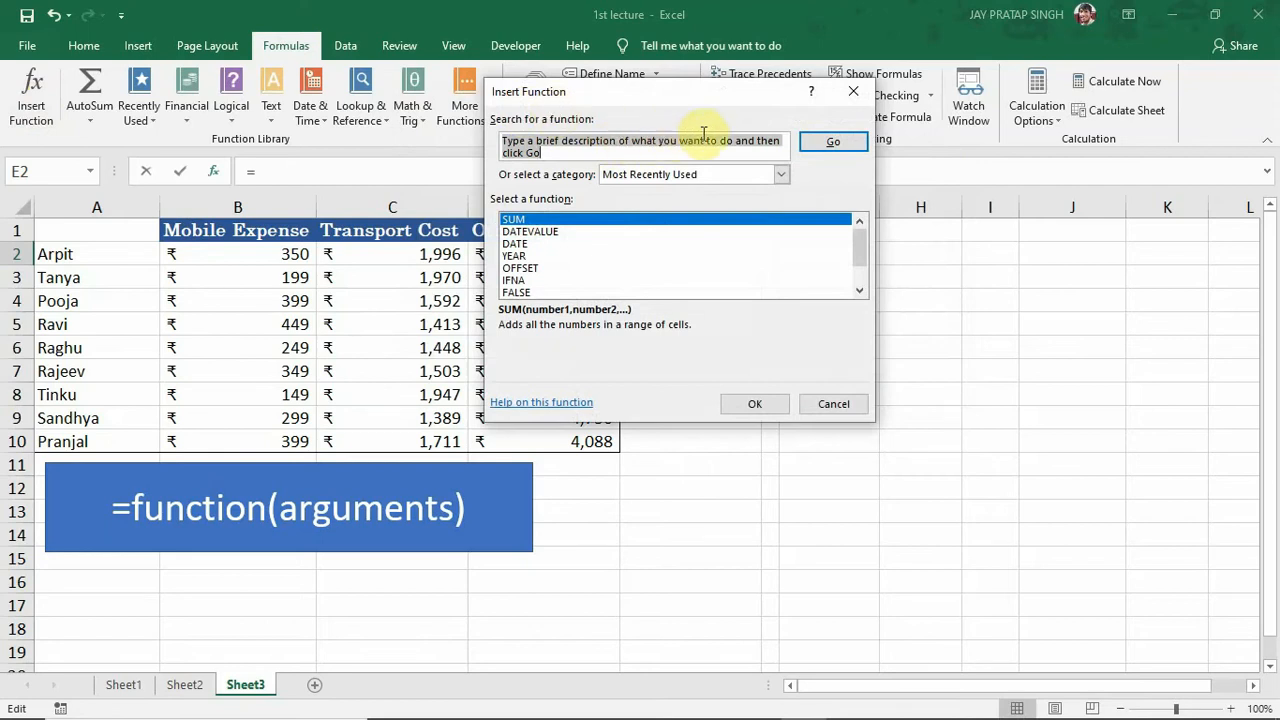
pyautogui.click(779, 175)
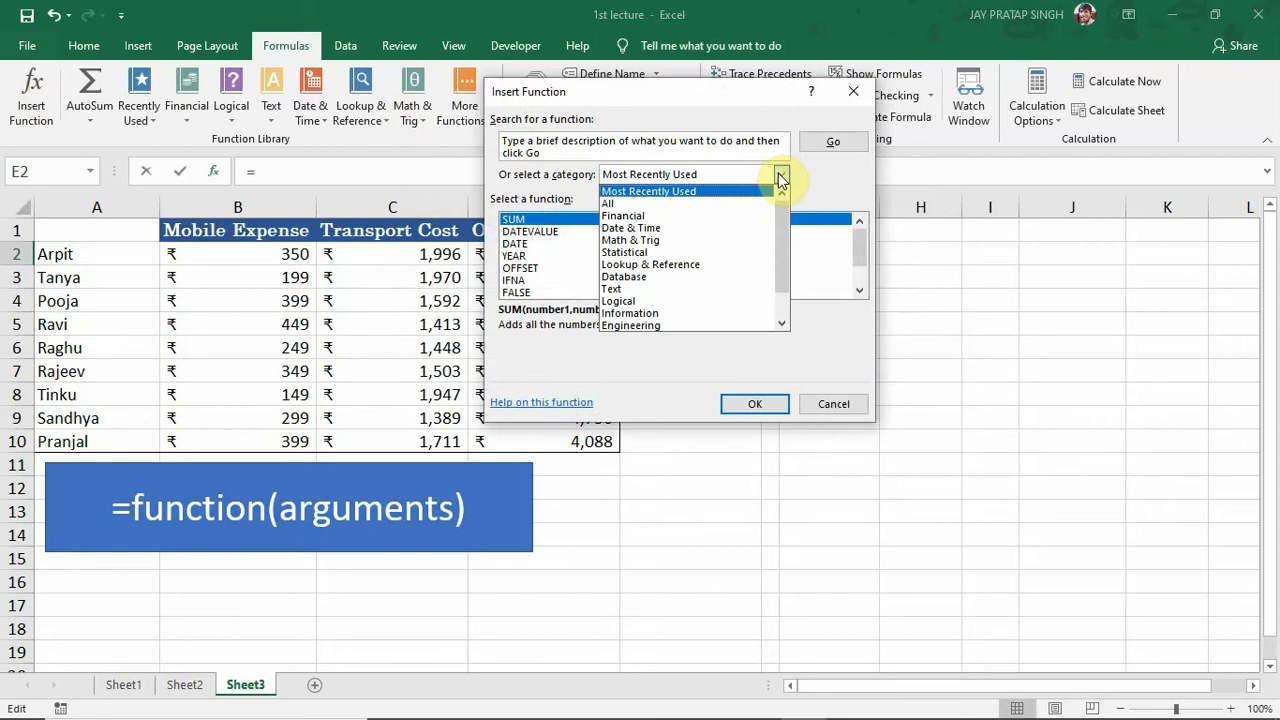
pyautogui.click(694, 204)
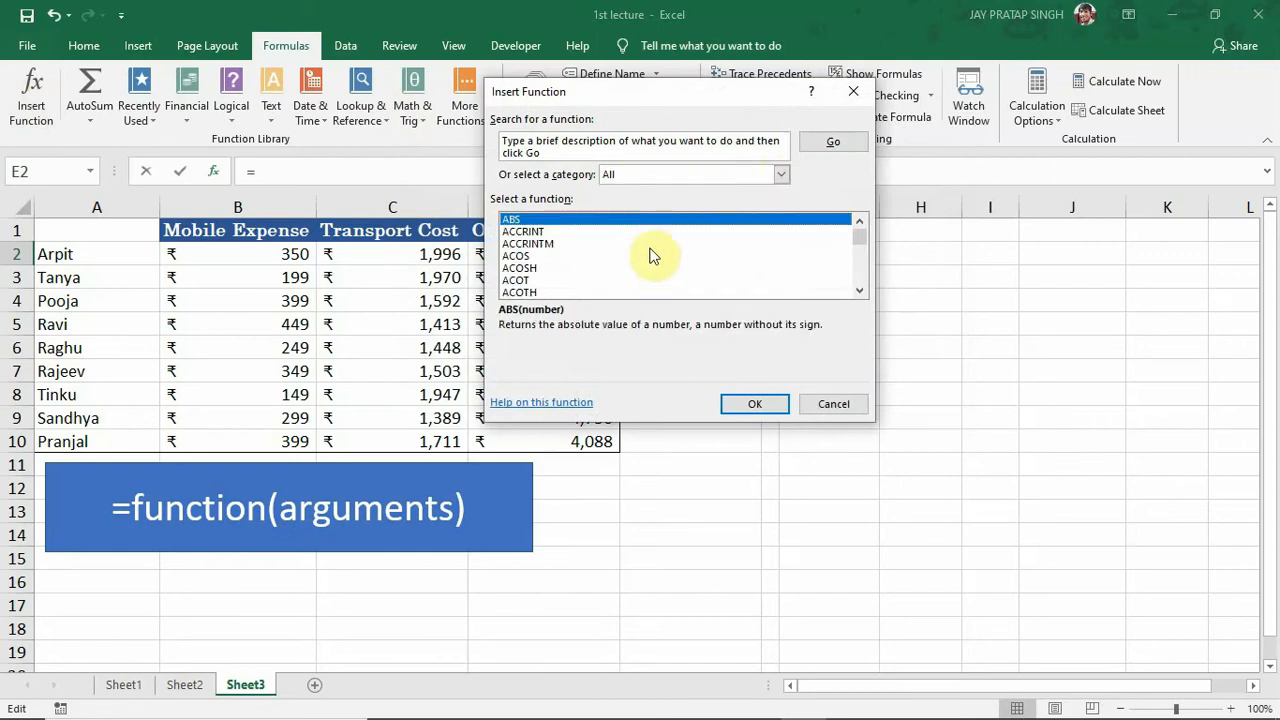
# Clear the function search text again and search for "sum"
pyautogui.click(781, 142)
pyautogui.press('BackSpace')
pyautogui.press('BackSpace')
pyautogui.press('BackSpace')
pyautogui.press('BackSpace')
pyautogui.press('BackSpace')
pyautogui.press('BackSpace')
pyautogui.press('BackSpace')
pyautogui.press('BackSpace')
pyautogui.press('BackSpace')
pyautogui.press('BackSpace')
pyautogui.press('BackSpace')
pyautogui.press('BackSpace')
pyautogui.press('BackSpace')
pyautogui.press('BackSpace')
pyautogui.press('BackSpace')
pyautogui.press('BackSpace')
pyautogui.press('BackSpace')
pyautogui.press('BackSpace')
pyautogui.press('BackSpace')
pyautogui.press('BackSpace')
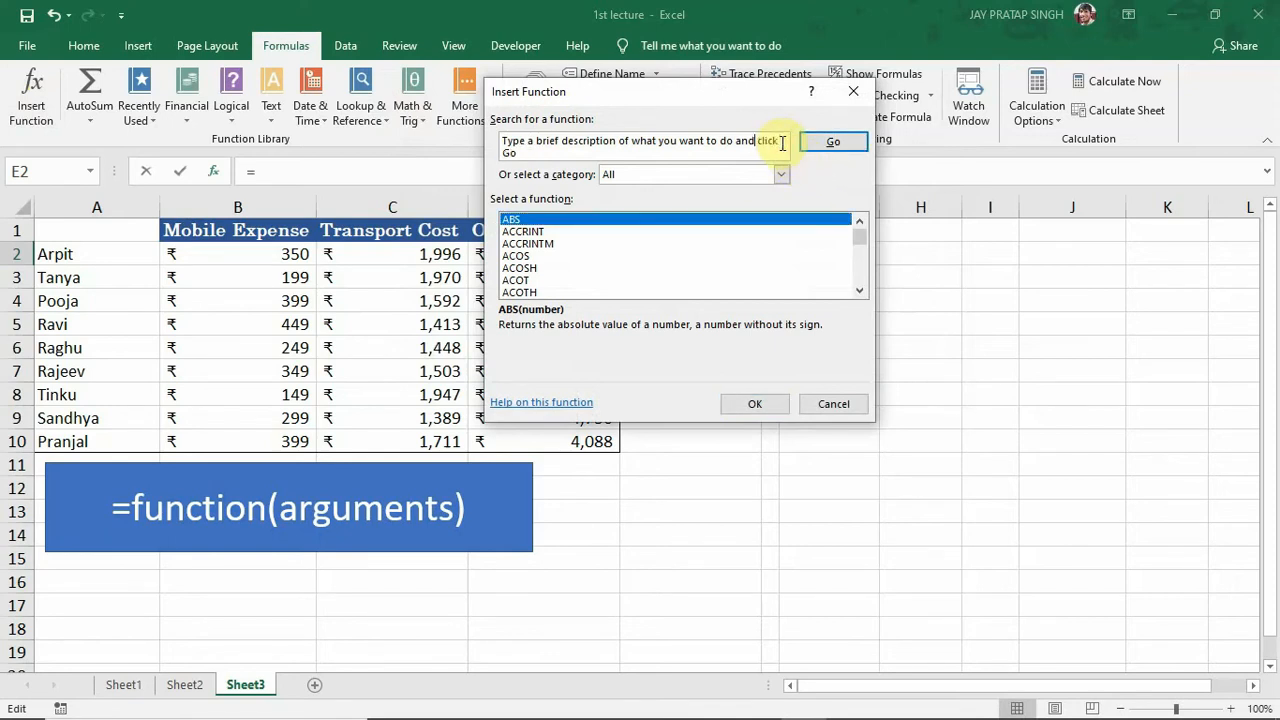
pyautogui.press('BackSpace')
pyautogui.press('BackSpace')
pyautogui.press('BackSpace')
pyautogui.press('BackSpace')
pyautogui.press('BackSpace')
pyautogui.press('BackSpace')
pyautogui.press('BackSpace')
pyautogui.press('BackSpace')
pyautogui.press('BackSpace')
pyautogui.press('BackSpace')
pyautogui.press('BackSpace')
pyautogui.press('BackSpace')
pyautogui.press('BackSpace')
pyautogui.press('BackSpace')
pyautogui.press('BackSpace')
pyautogui.press('BackSpace')
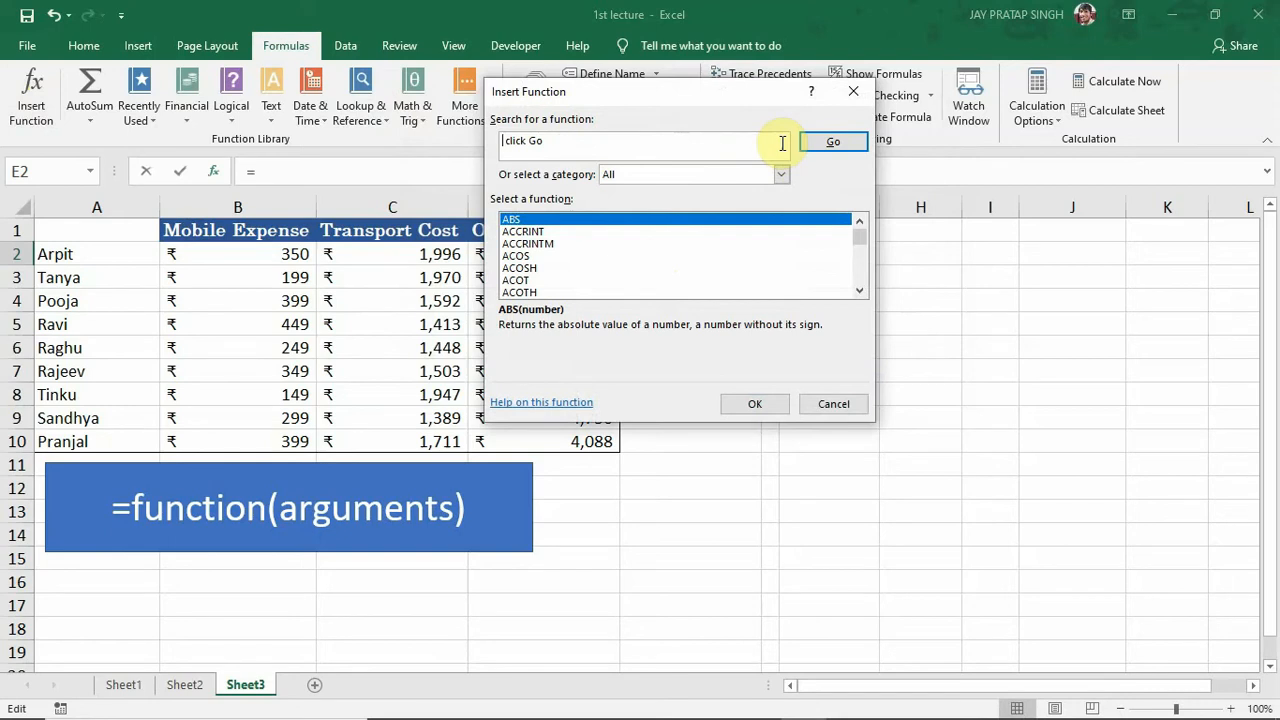
pyautogui.press('Delete')
pyautogui.press('Delete')
pyautogui.press('Delete')
pyautogui.press('Delete')
pyautogui.press('Delete')
pyautogui.press('Delete')
pyautogui.press('Delete')
pyautogui.press('Delete')
pyautogui.press('Delete')
pyautogui.write('sum')
pyautogui.click(826, 145)
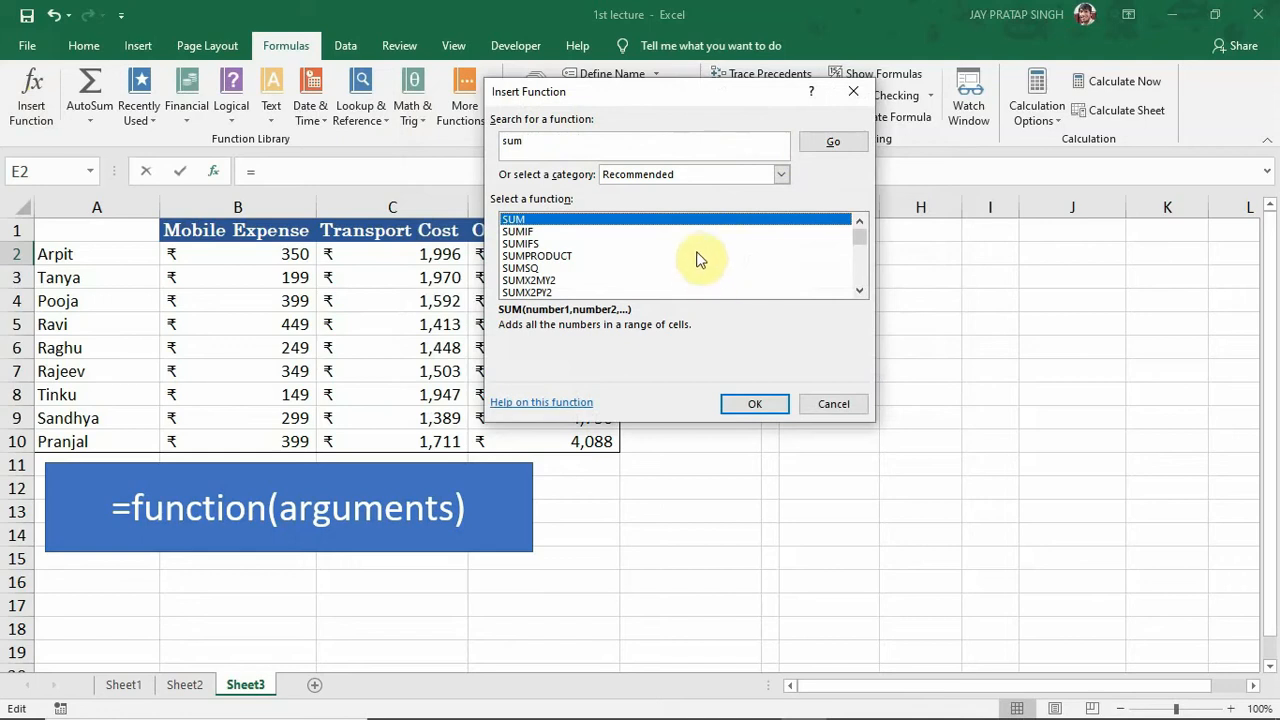
# Open the SUM arguments for cell E2 and cancel them, and open and cancel Insert Function once more
pyautogui.doubleClick(642, 219)
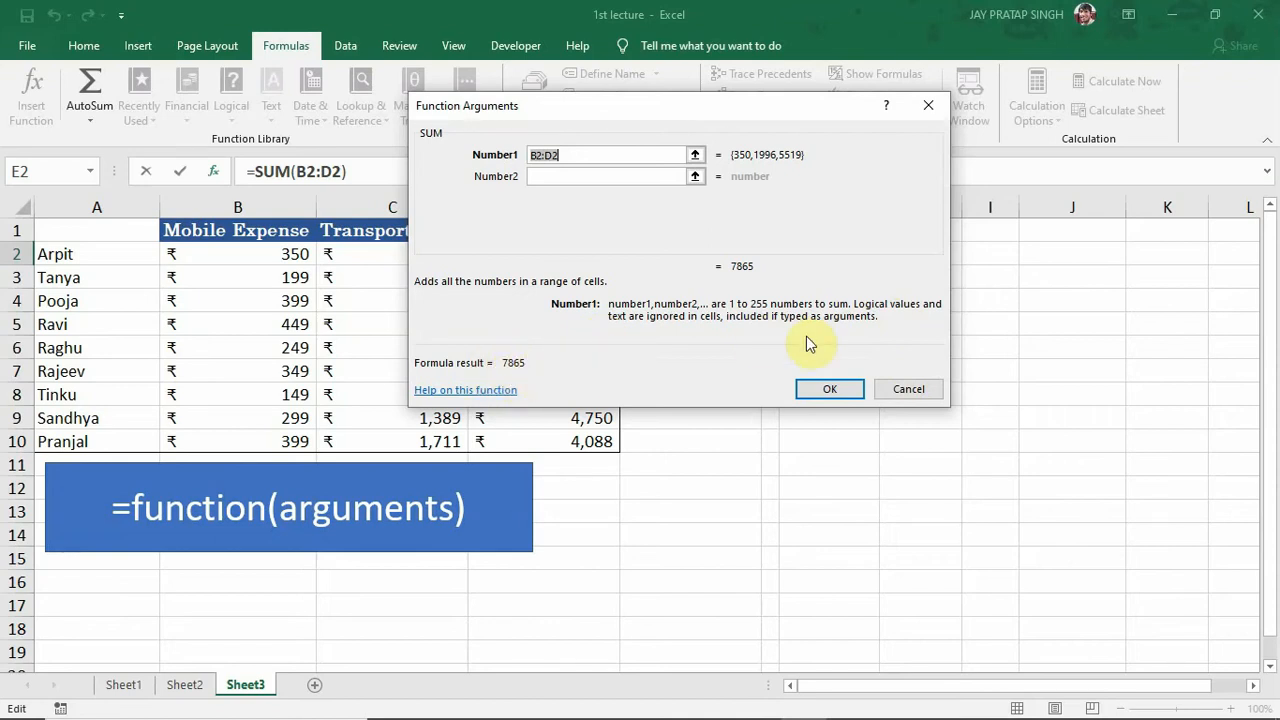
pyautogui.click(907, 390)
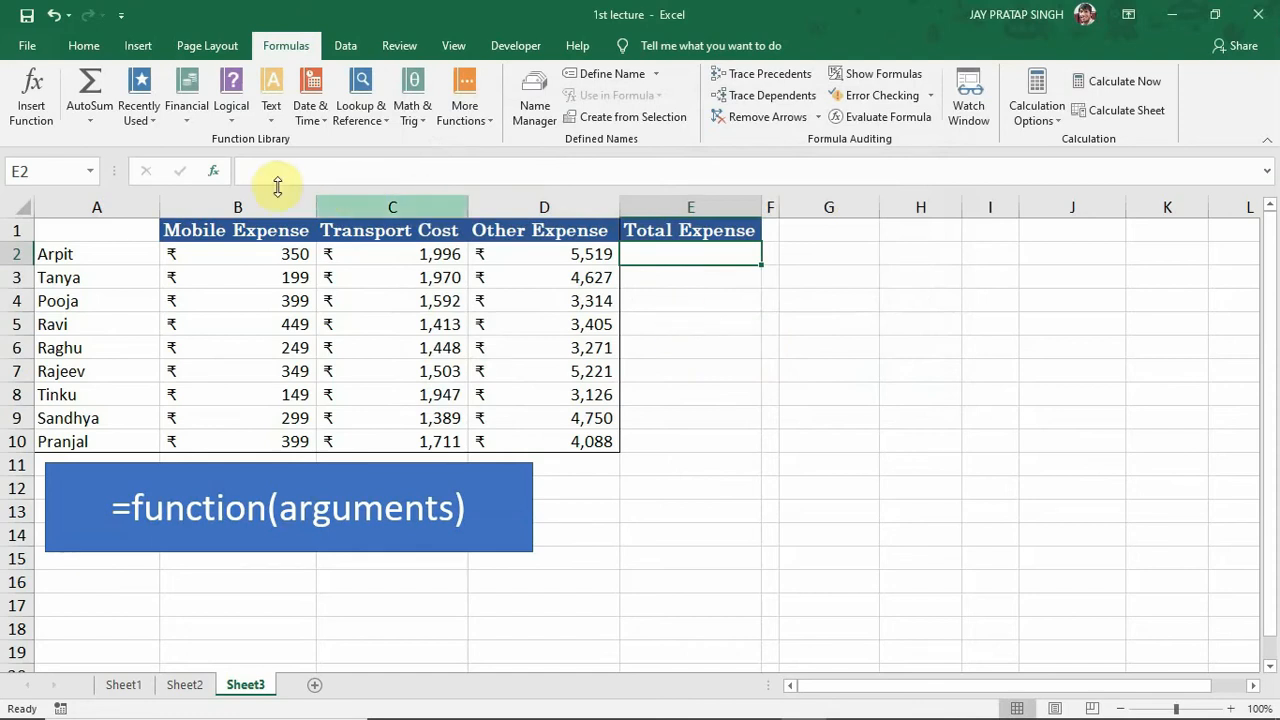
pyautogui.click(218, 178)
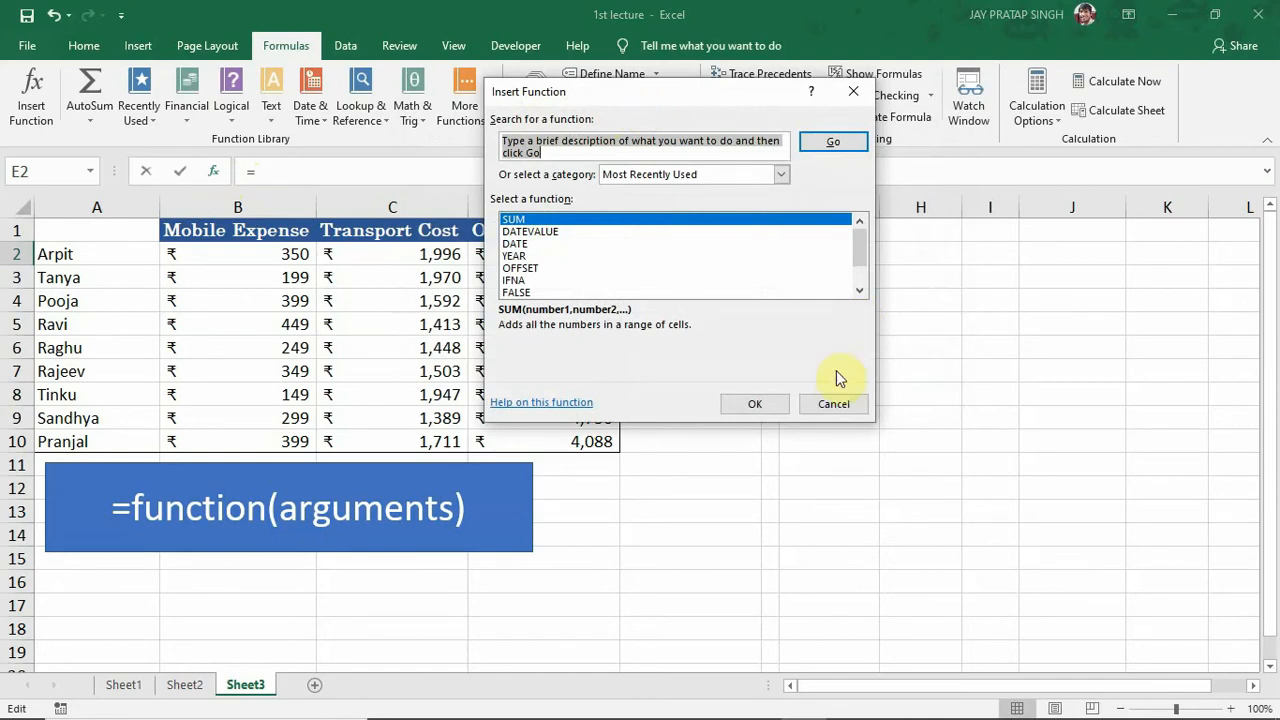
pyautogui.click(840, 404)
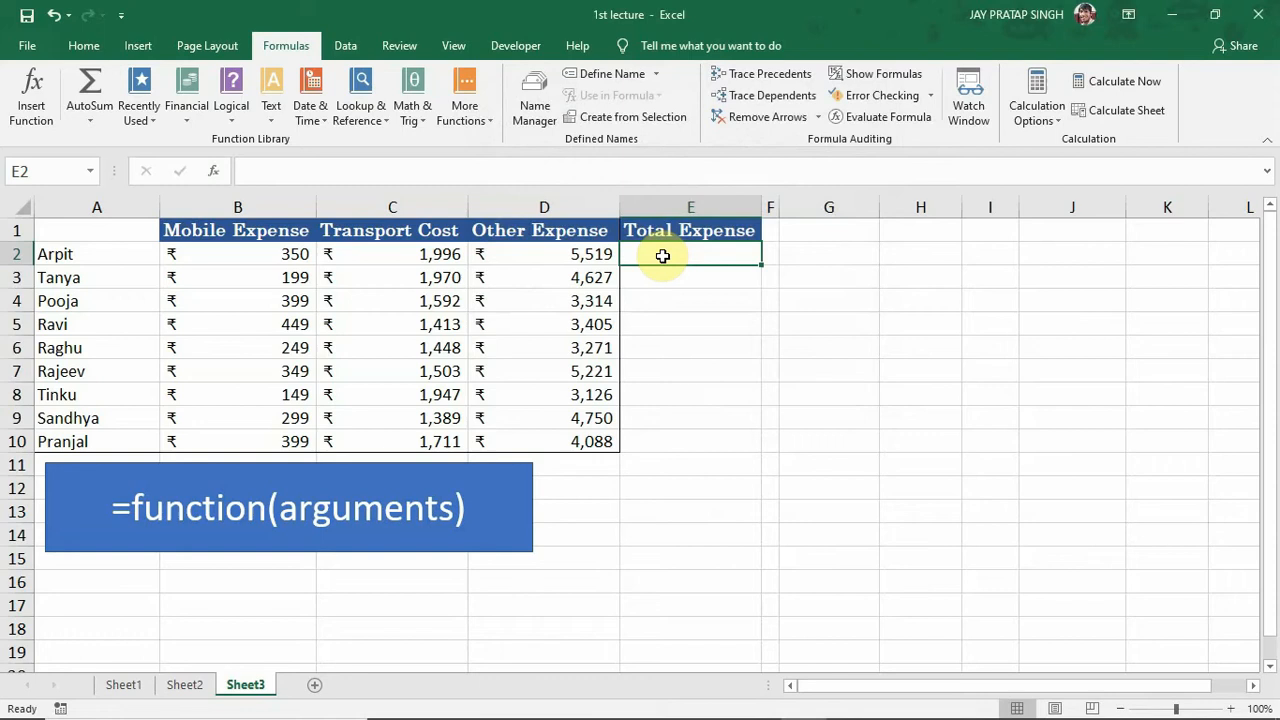
# Start the formula =sum directly in cell E2, browse the suggested functions and dismiss the suggestions
pyautogui.write('=')
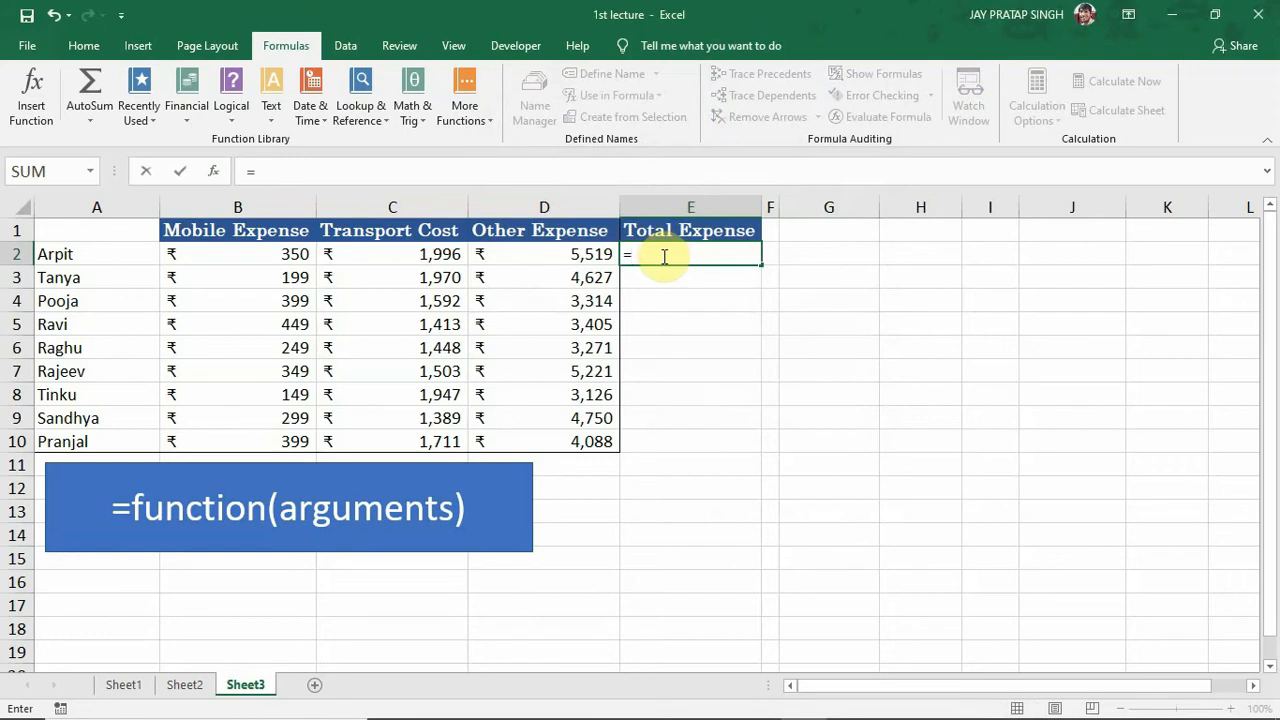
pyautogui.write('sum')
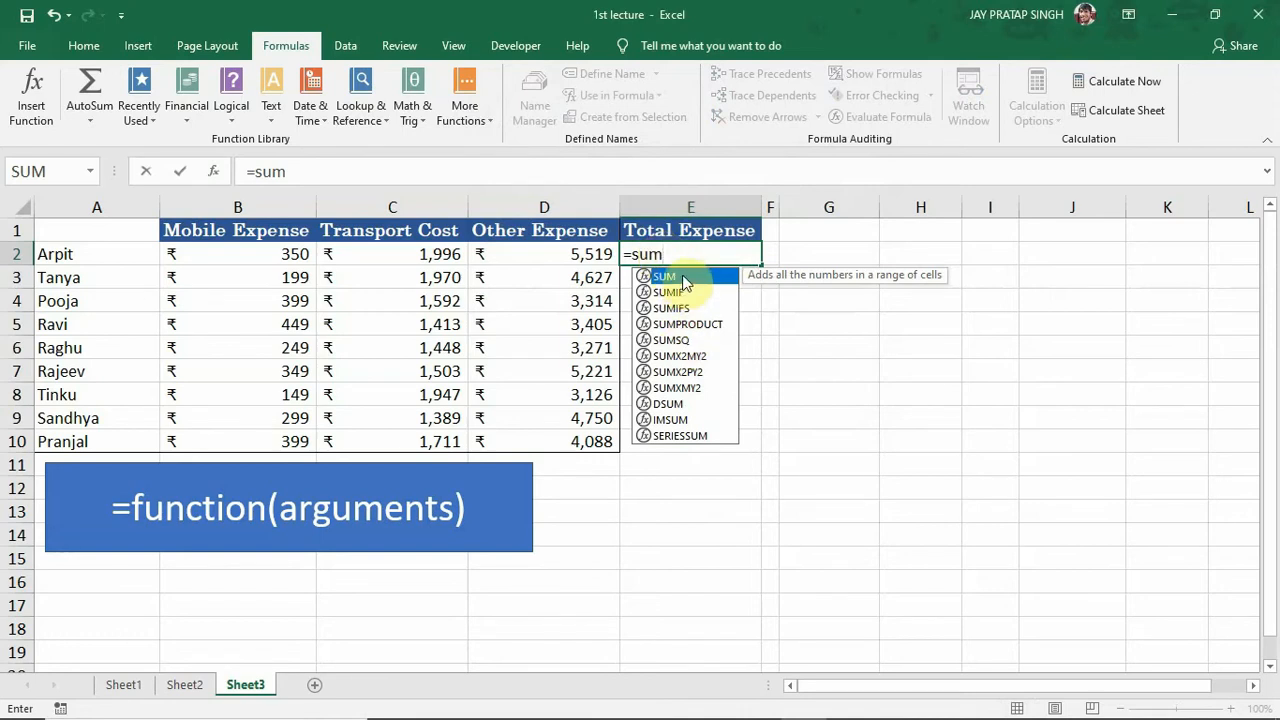
pyautogui.press('Down')
pyautogui.press('Down')
pyautogui.press('Down')
pyautogui.press('Down')
pyautogui.press('Down')
pyautogui.press('Up')
pyautogui.press('Up')
pyautogui.press('Up')
pyautogui.press('Up')
pyautogui.press('Up')
pyautogui.press('Escape')
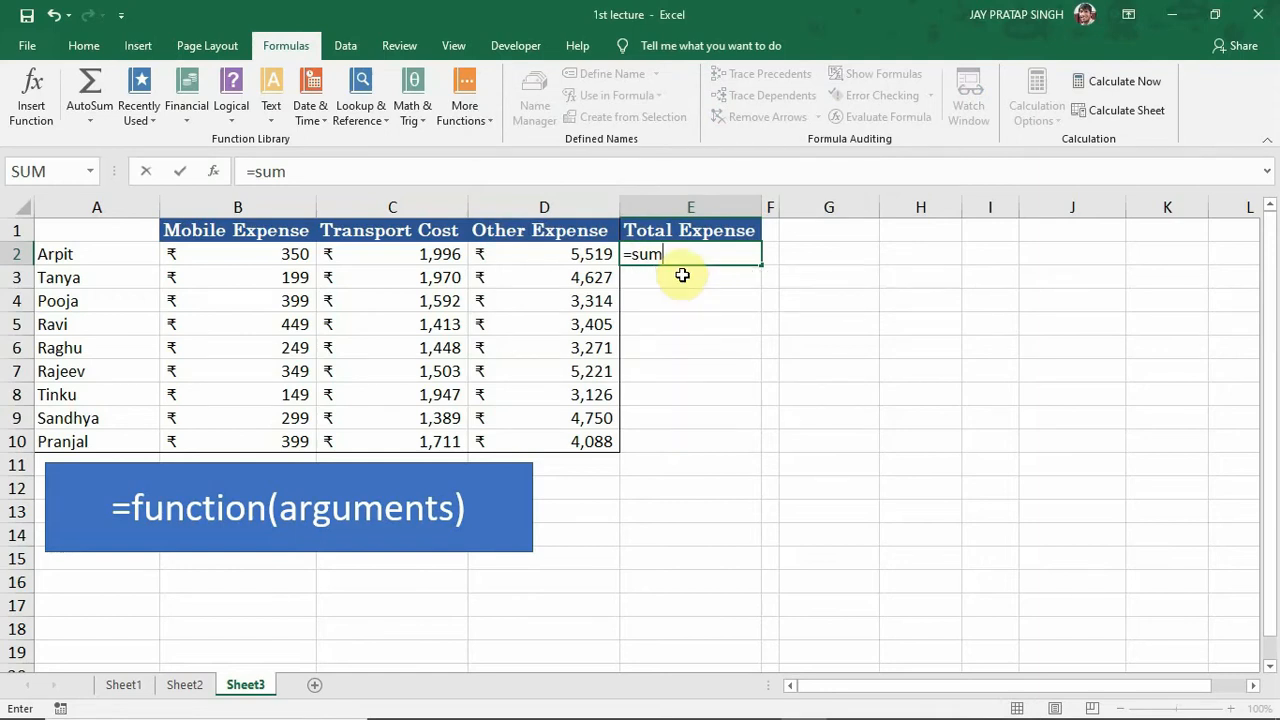
# Resume editing the formula in cell E2 and accept the suggested SUM function, removing its bracket and accepting it again
pyautogui.click(679, 257)
pyautogui.press('BackSpace')
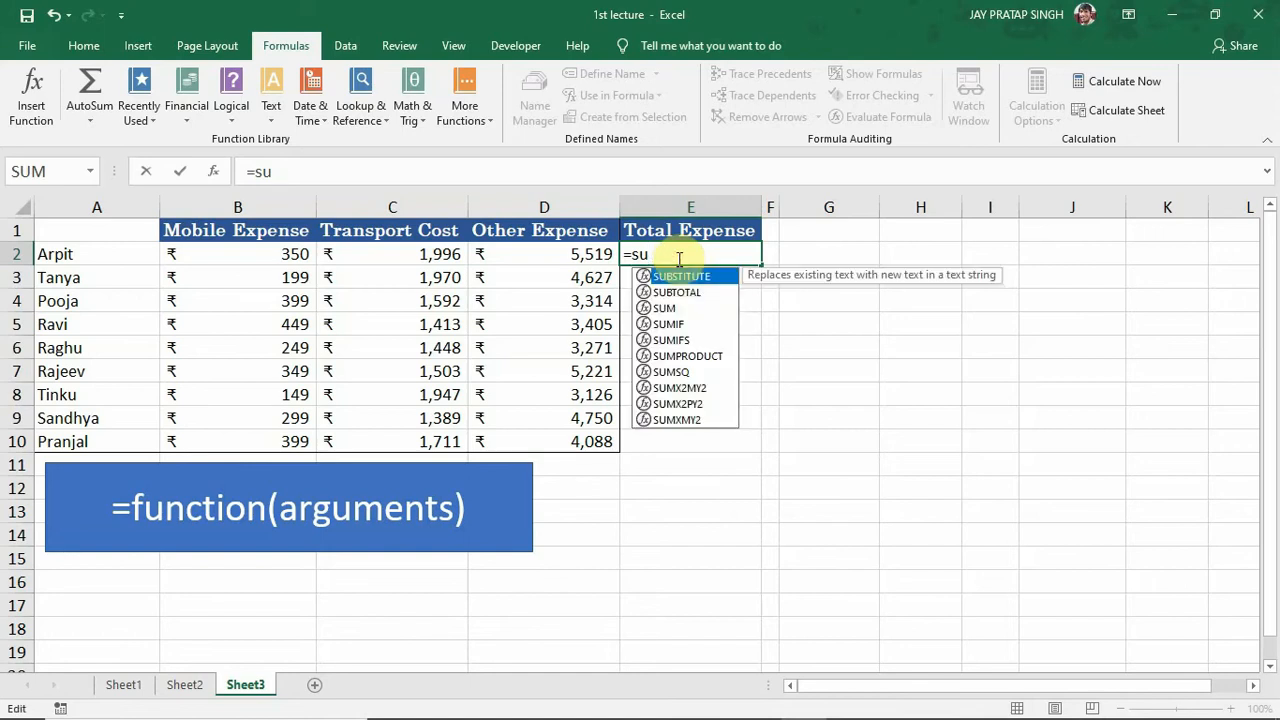
pyautogui.write('m')
pyautogui.press('Tab')
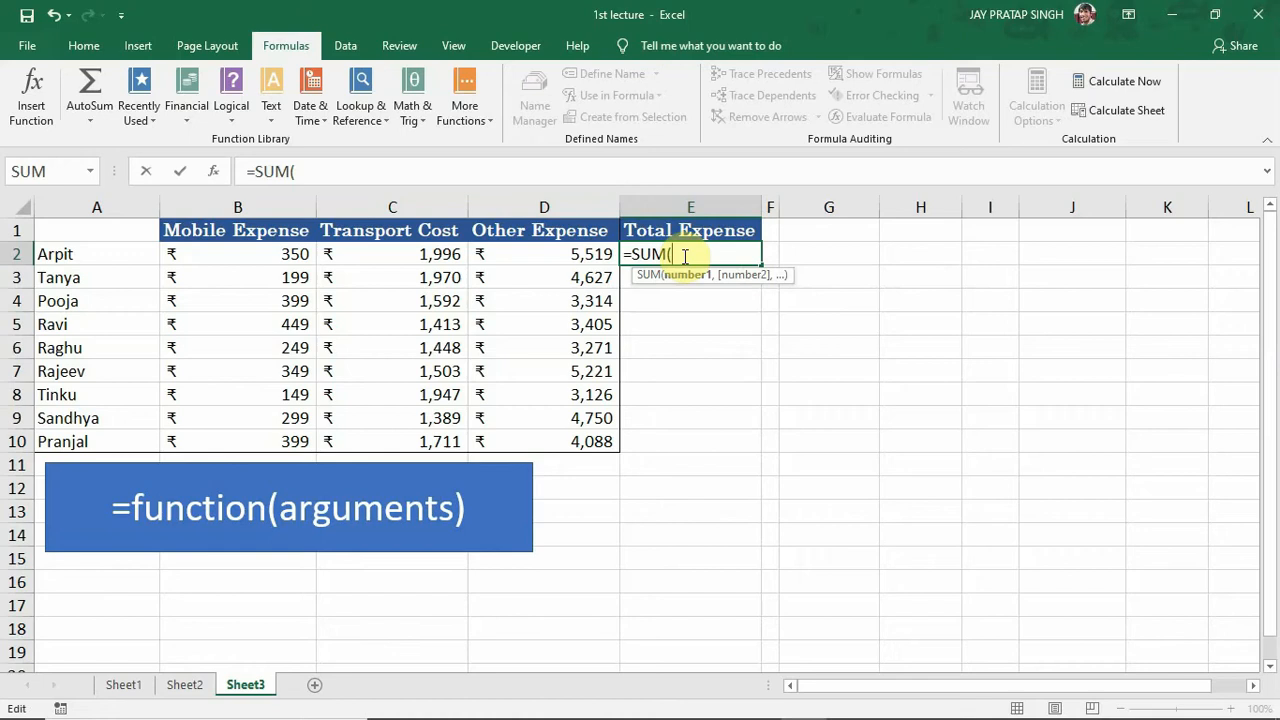
pyautogui.press('BackSpace')
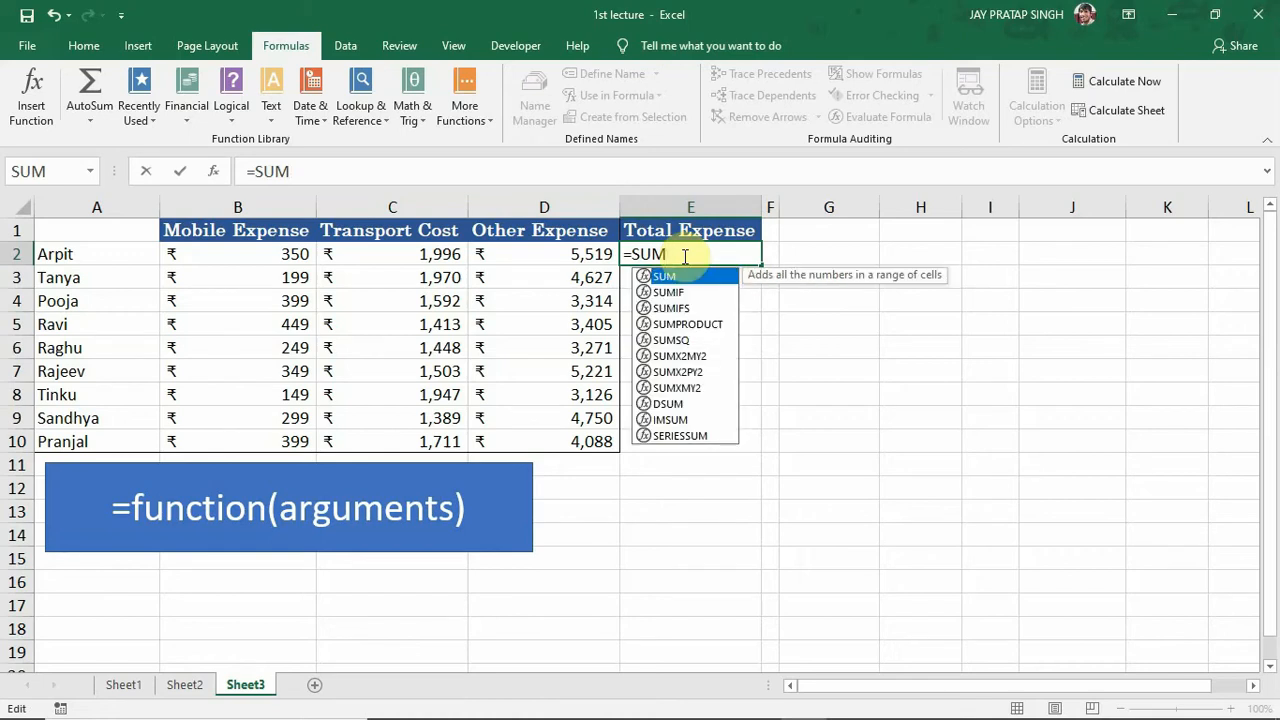
pyautogui.press('Tab')
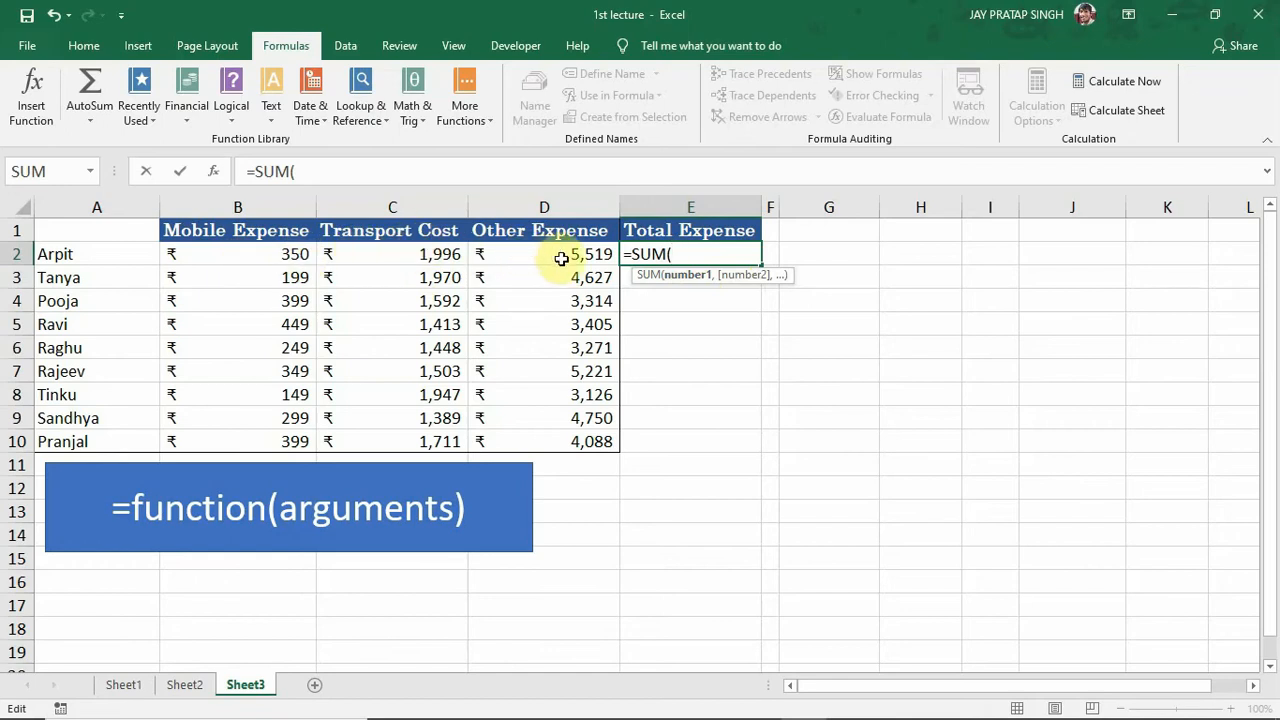
# Complete the formula as =SUM(B2:D2), enter it in cell E2, and delete the cell's contents
pyautogui.click(252, 254)
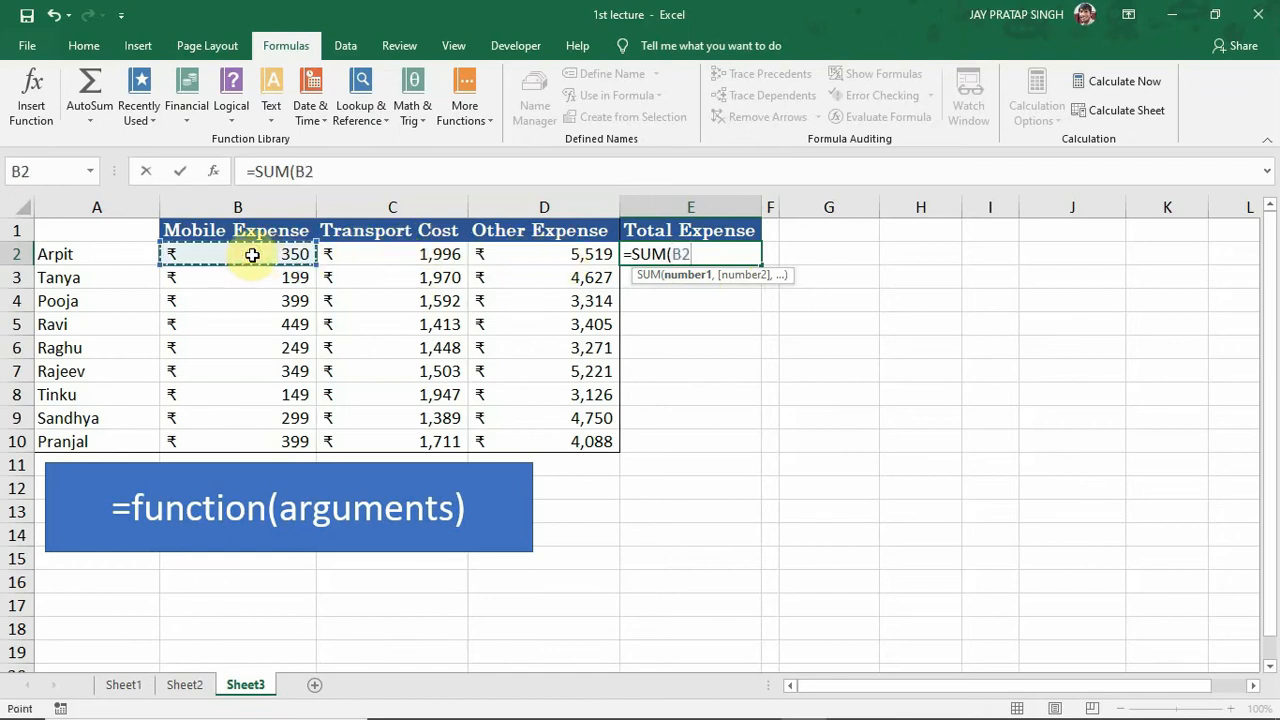
pyautogui.moveTo(252, 254); pyautogui.dragTo(538, 266)
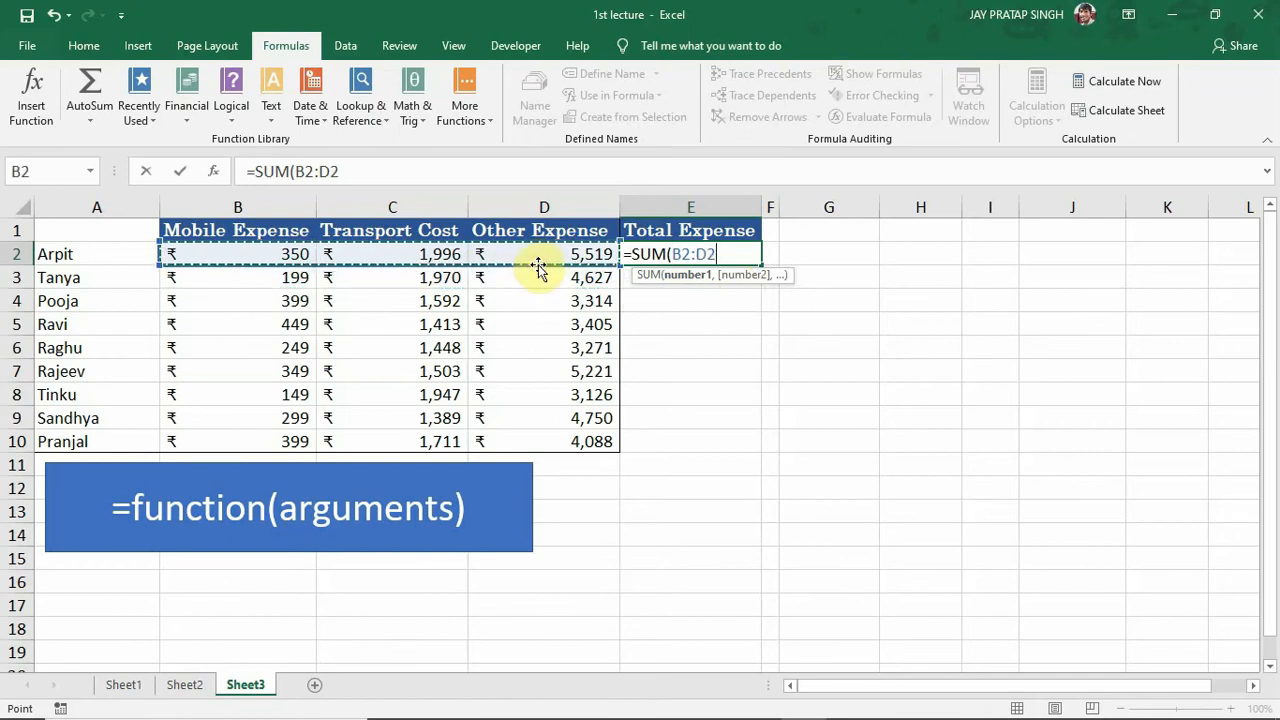
pyautogui.write(')')
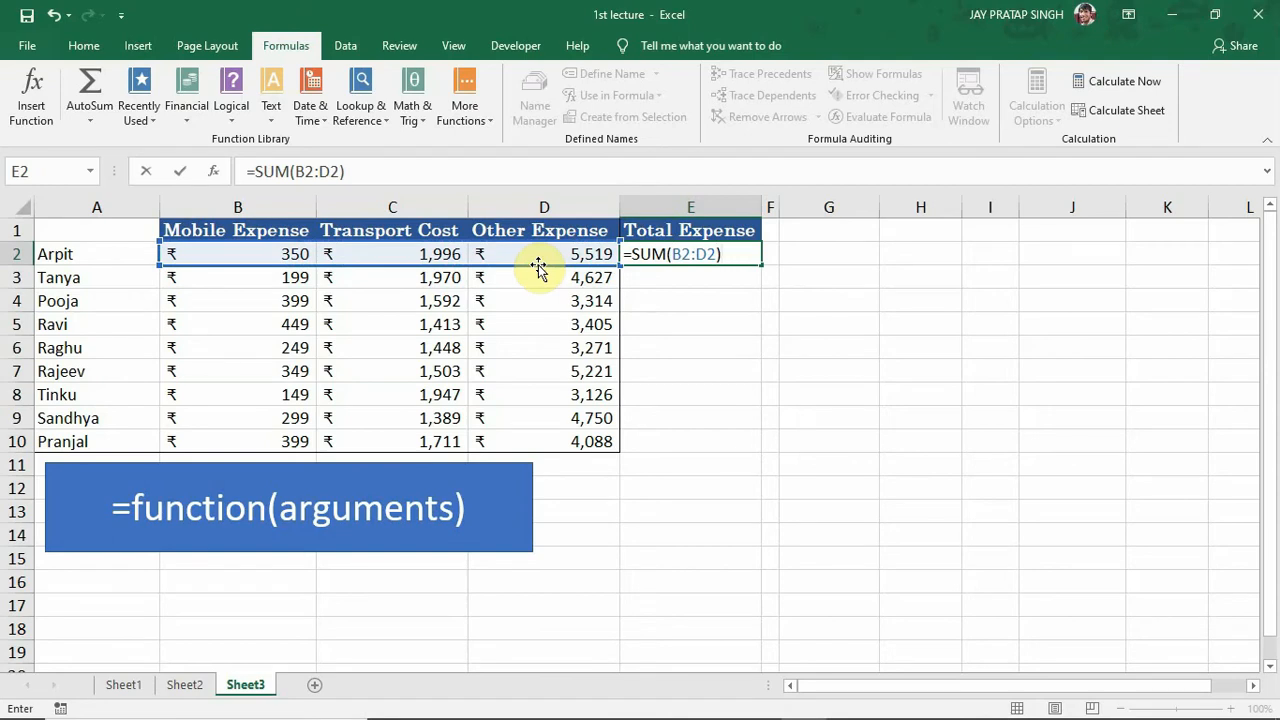
pyautogui.press('Return')
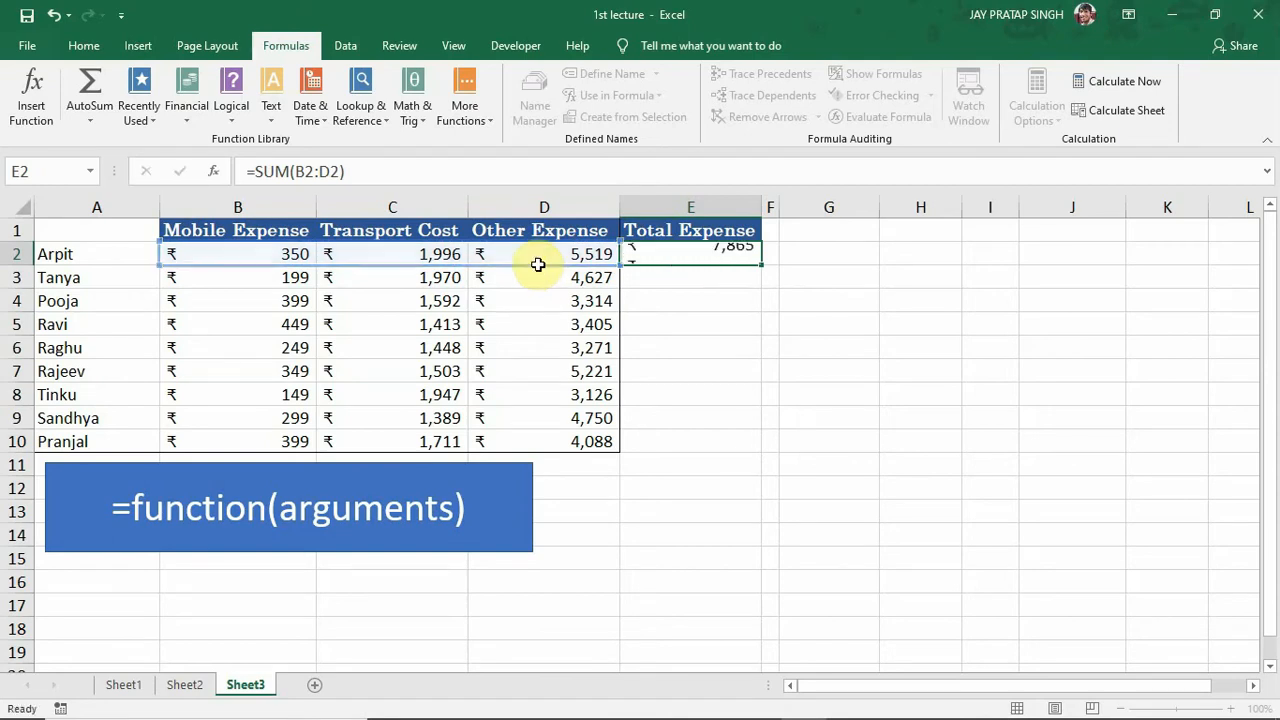
pyautogui.click(670, 254)
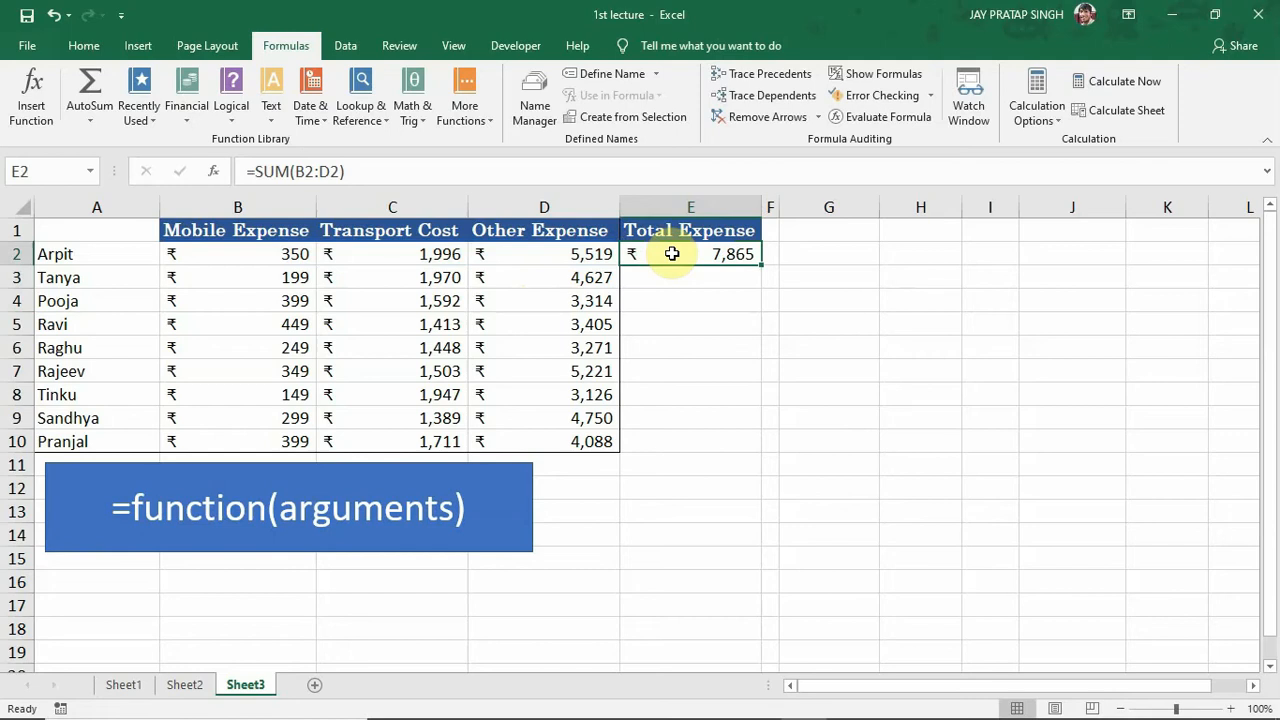
pyautogui.press('Delete')
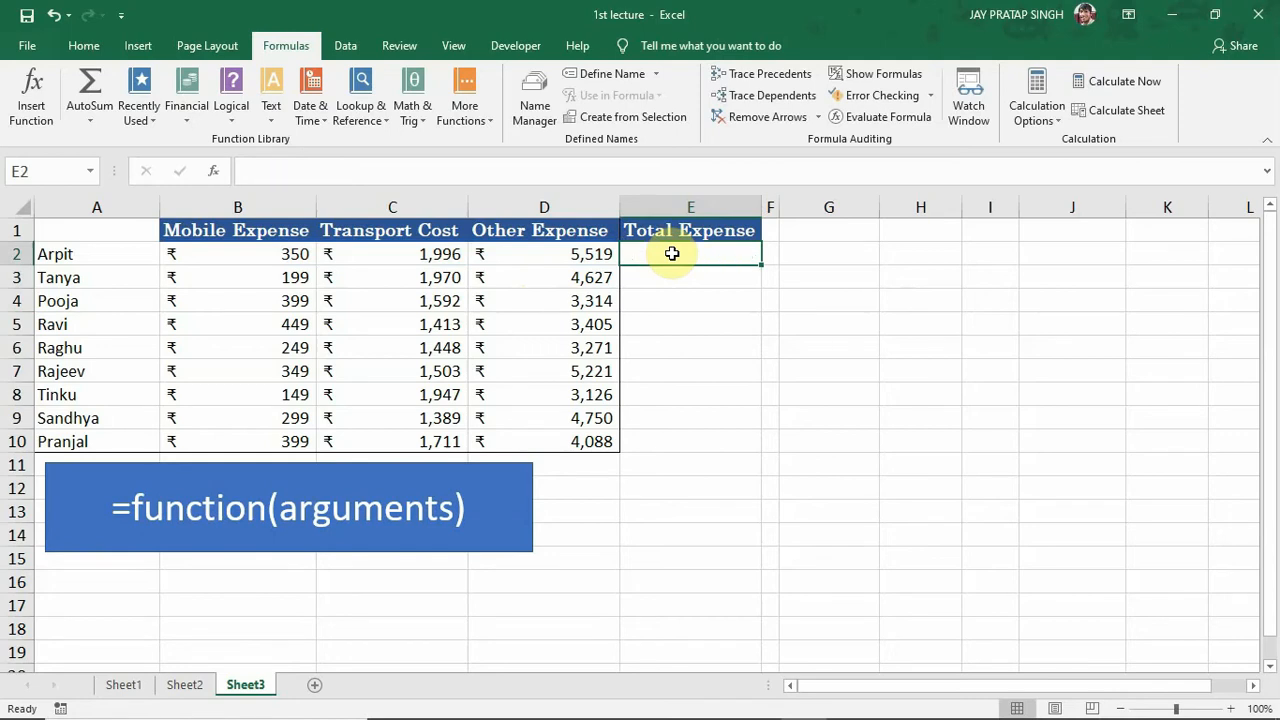
# Search Insert Function for "average" and open the arguments of the AVERAGE function for cell E2
pyautogui.click(139, 45)
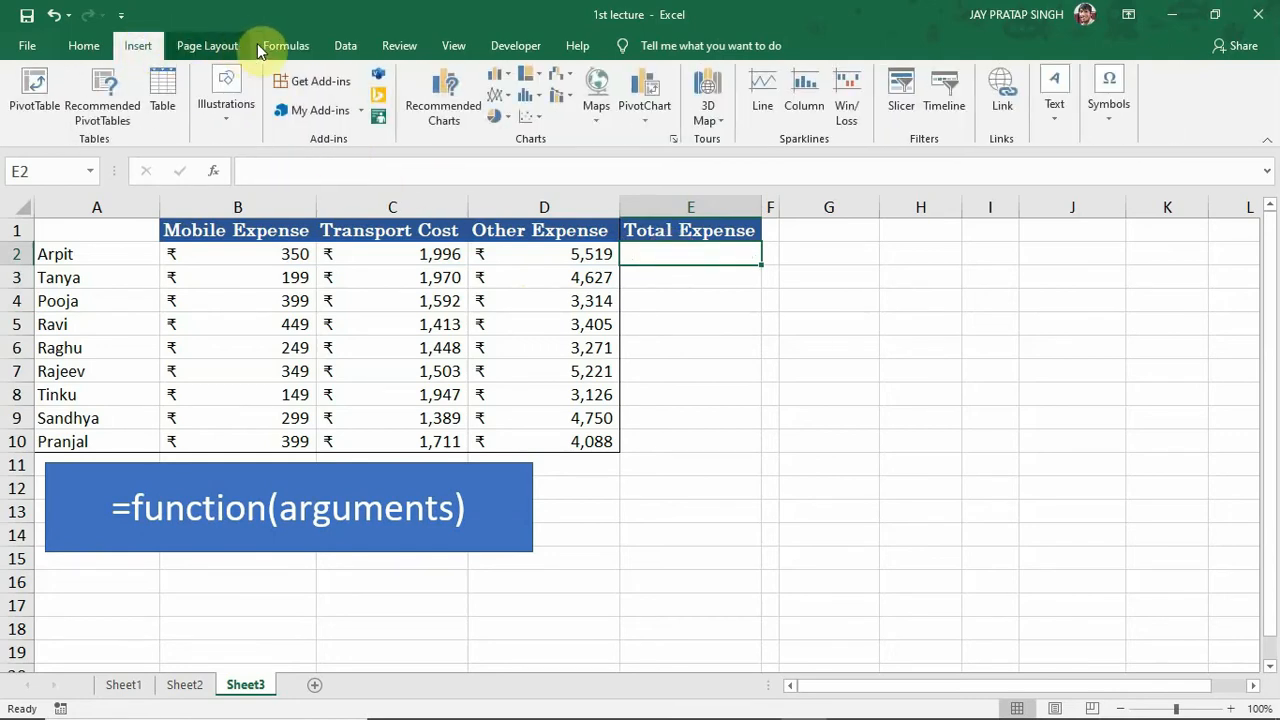
pyautogui.click(286, 45)
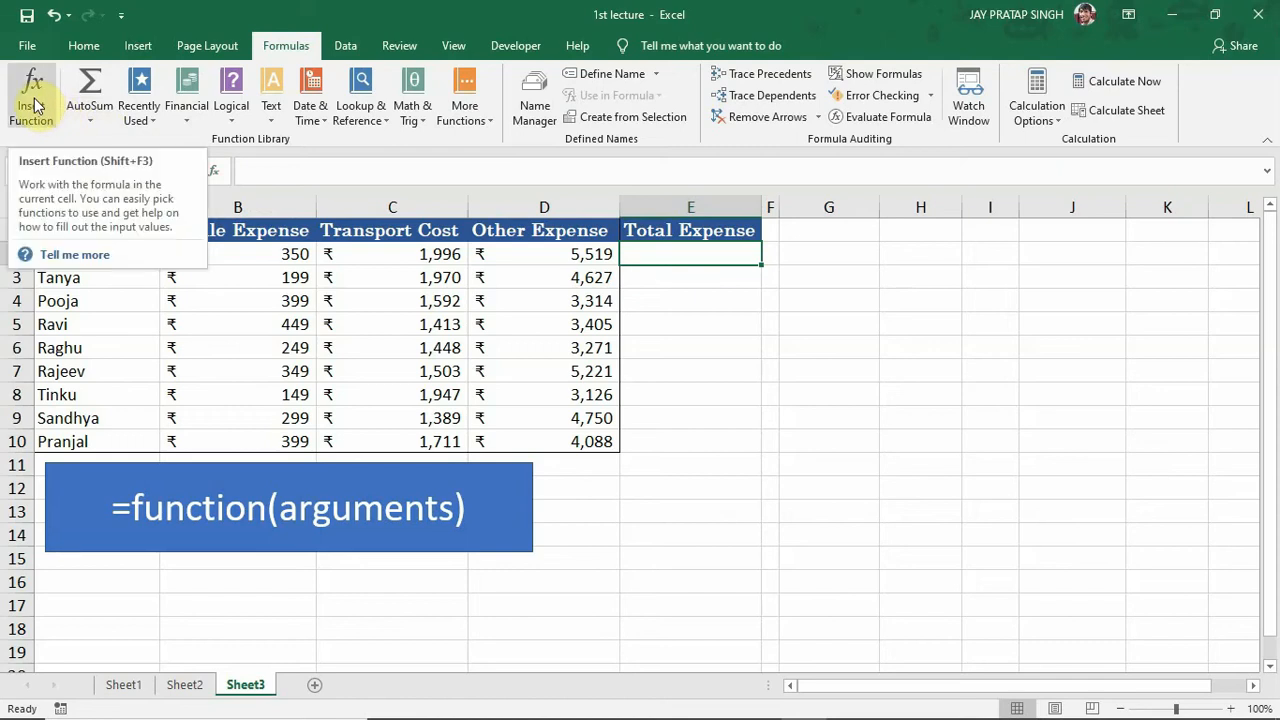
pyautogui.click(216, 172)
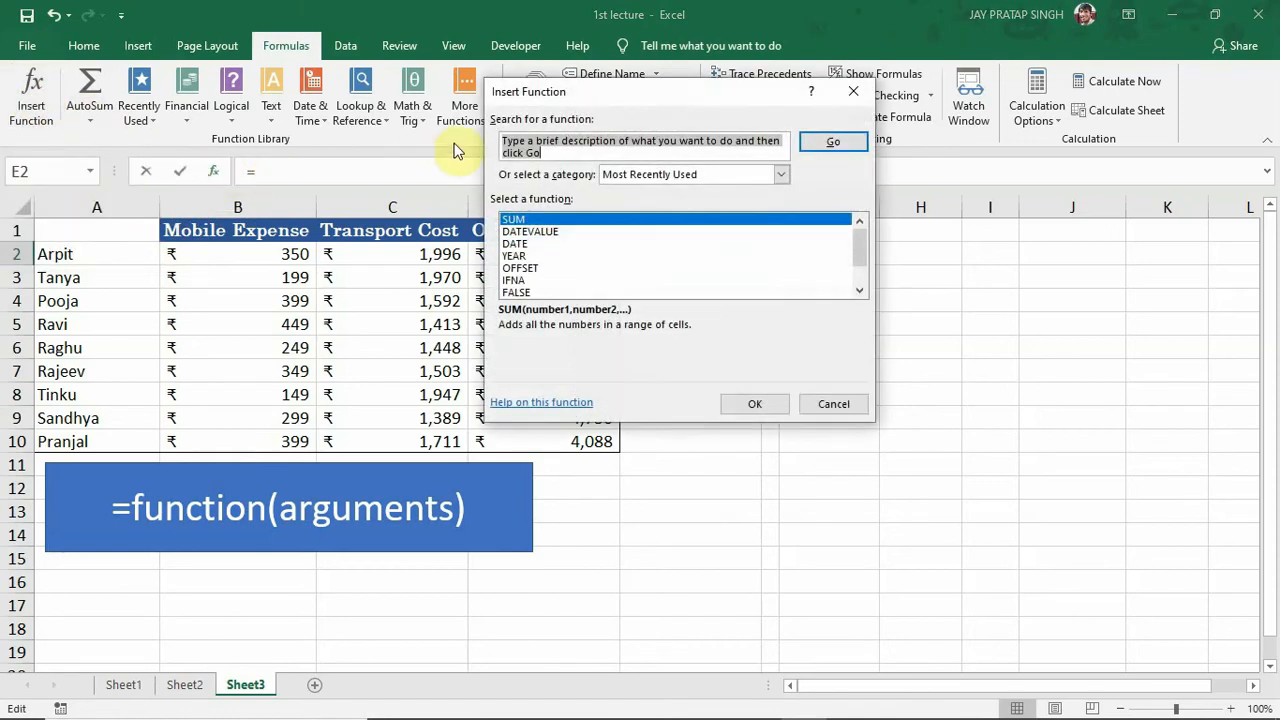
pyautogui.click(647, 153)
pyautogui.write('average')
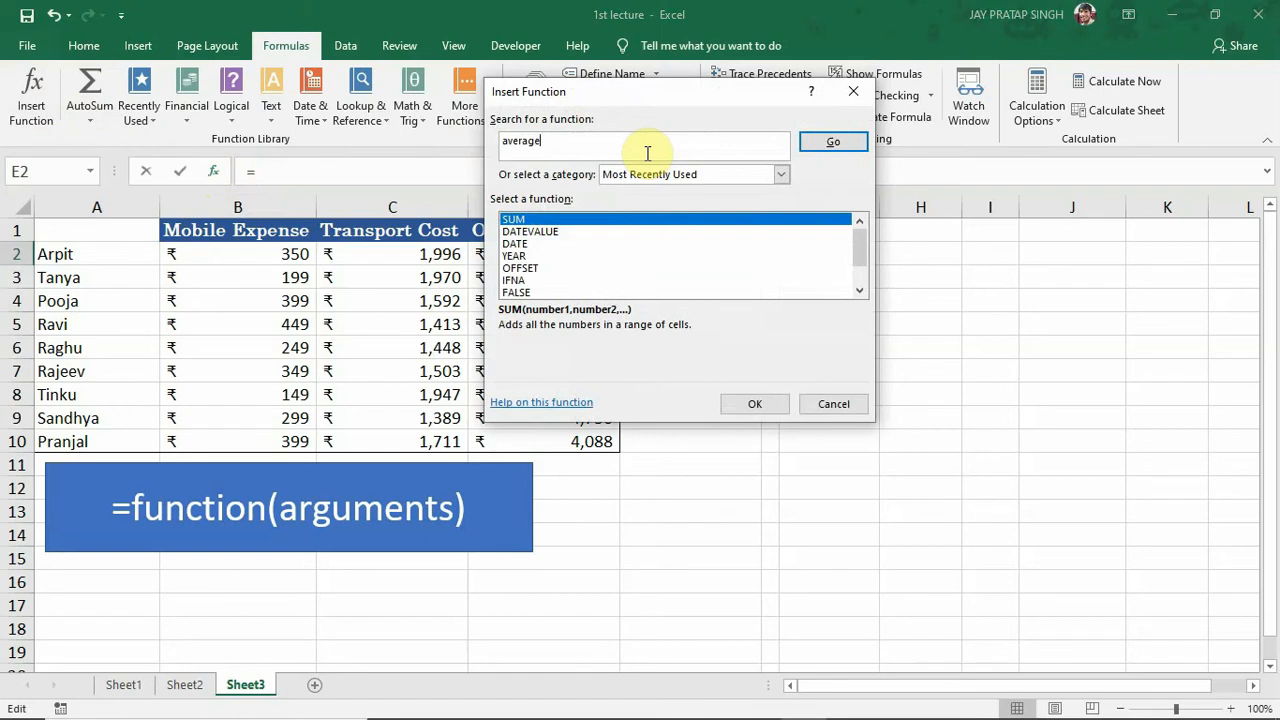
pyautogui.click(828, 145)
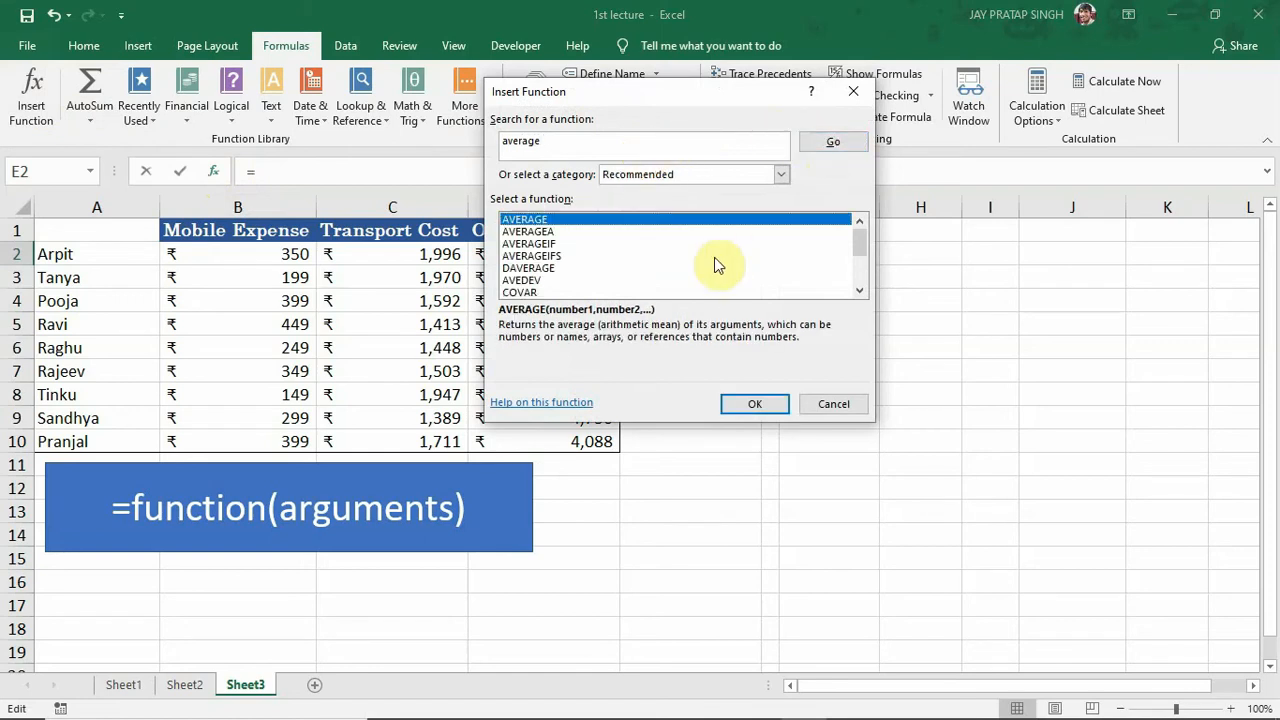
pyautogui.doubleClick(608, 220)
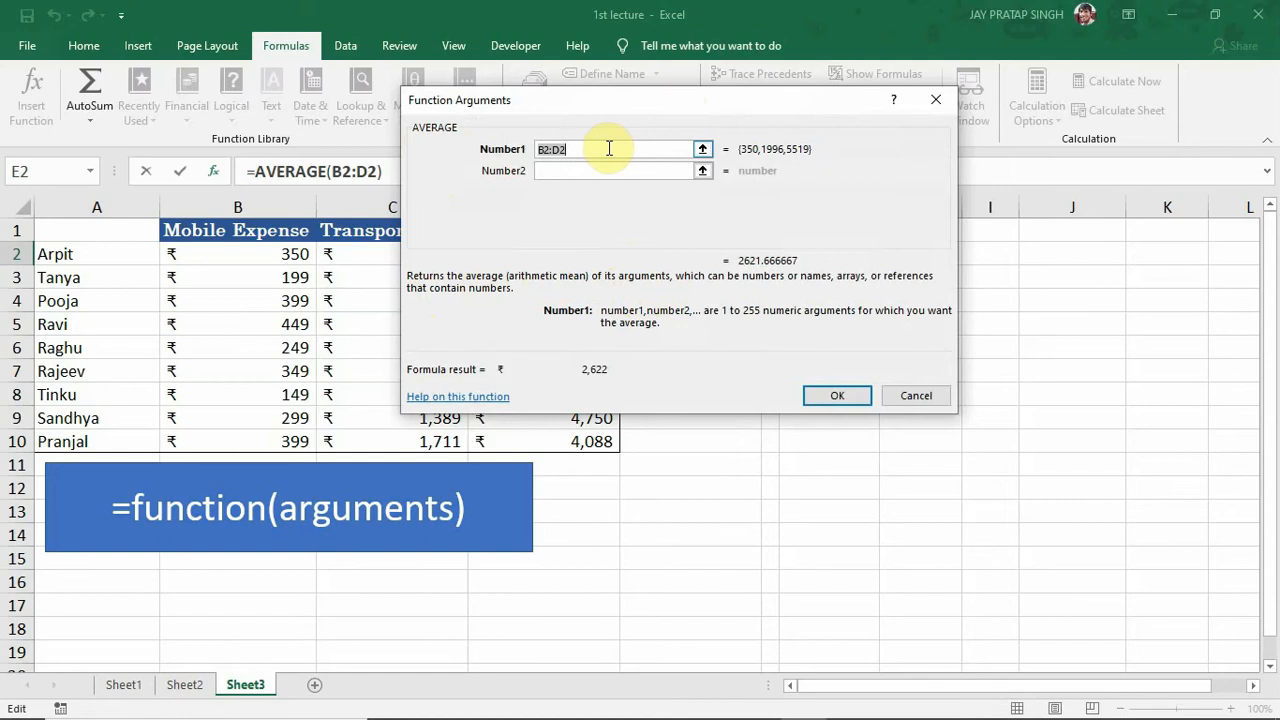
# Clear the Number1 argument of AVERAGE and reselect the range B2:D2 on the sheet
pyautogui.press('BackSpace')
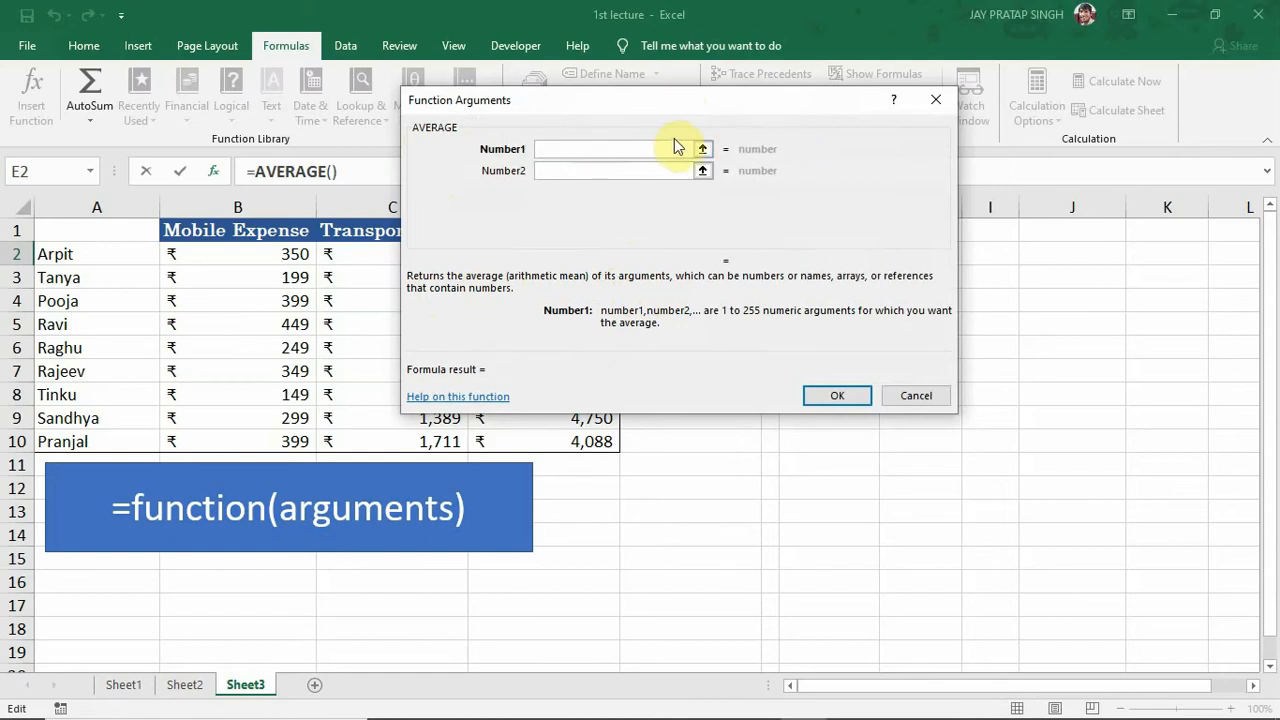
pyautogui.click(703, 148)
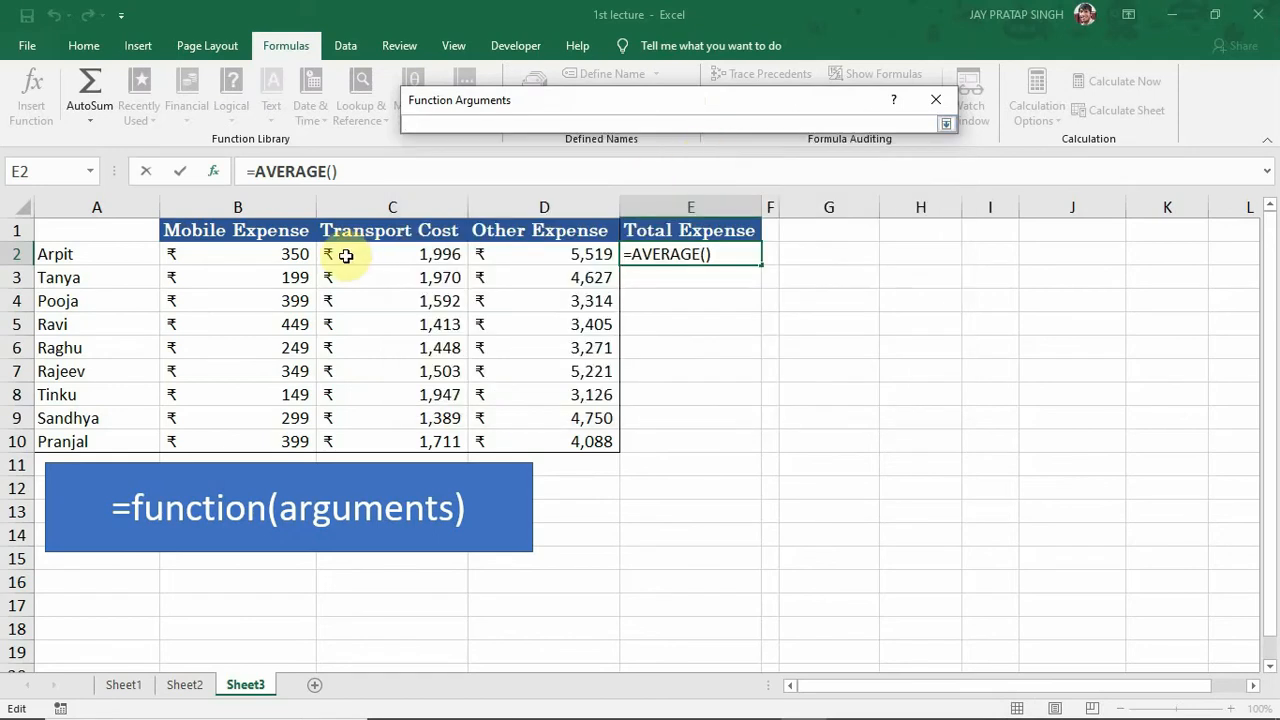
pyautogui.moveTo(217, 252); pyautogui.dragTo(554, 251)
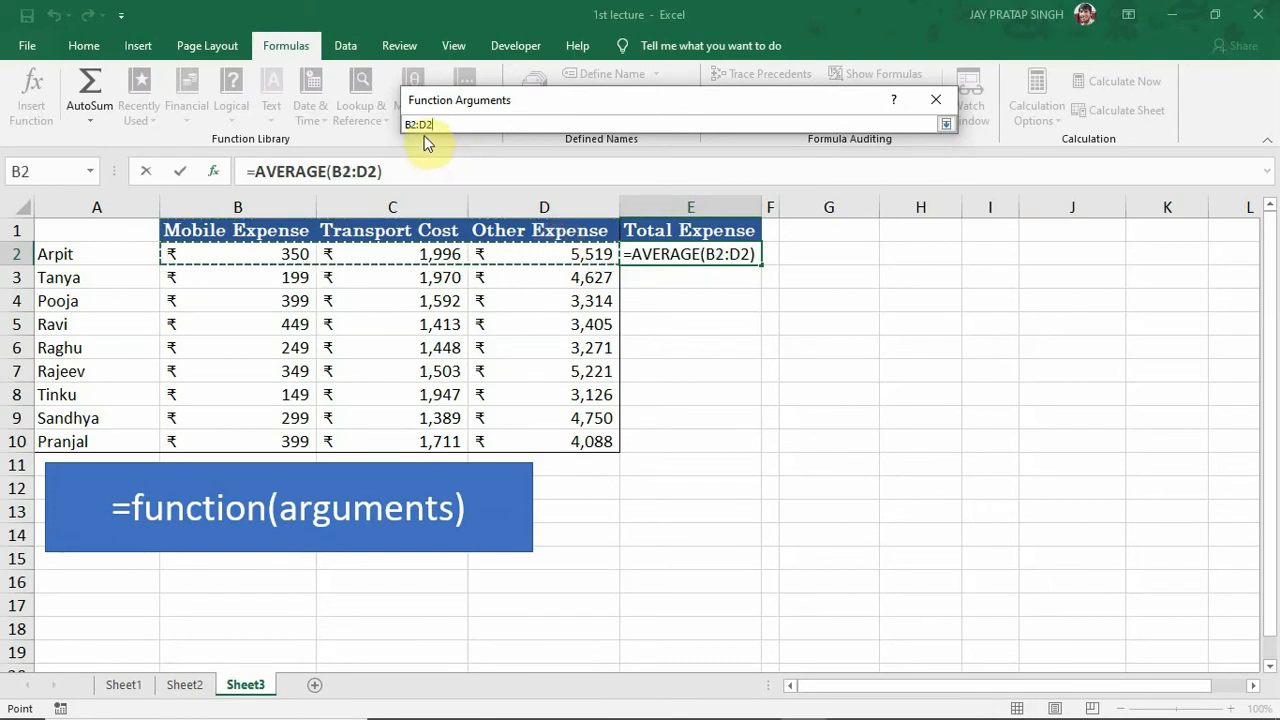
pyautogui.click(944, 125)
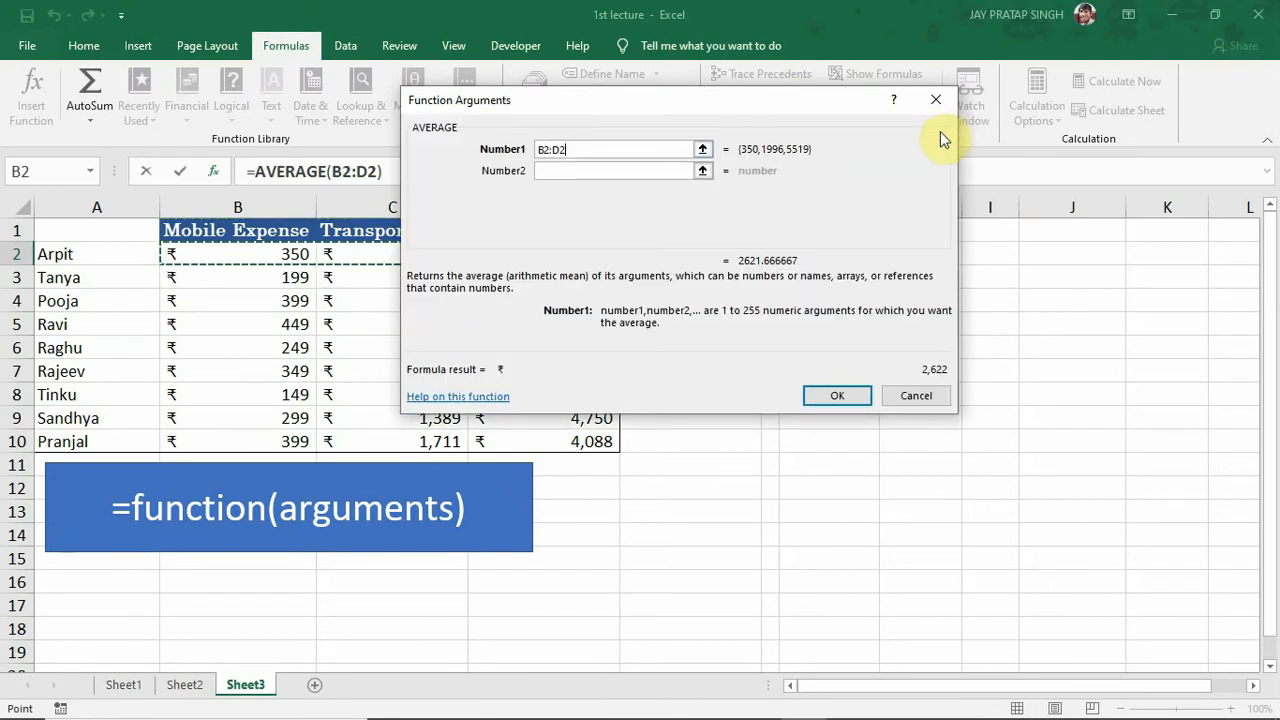
# Reveal the additional number arguments through Number5, leave them empty, and insert =AVERAGE(B2:D2) in cell E2
pyautogui.click(553, 171)
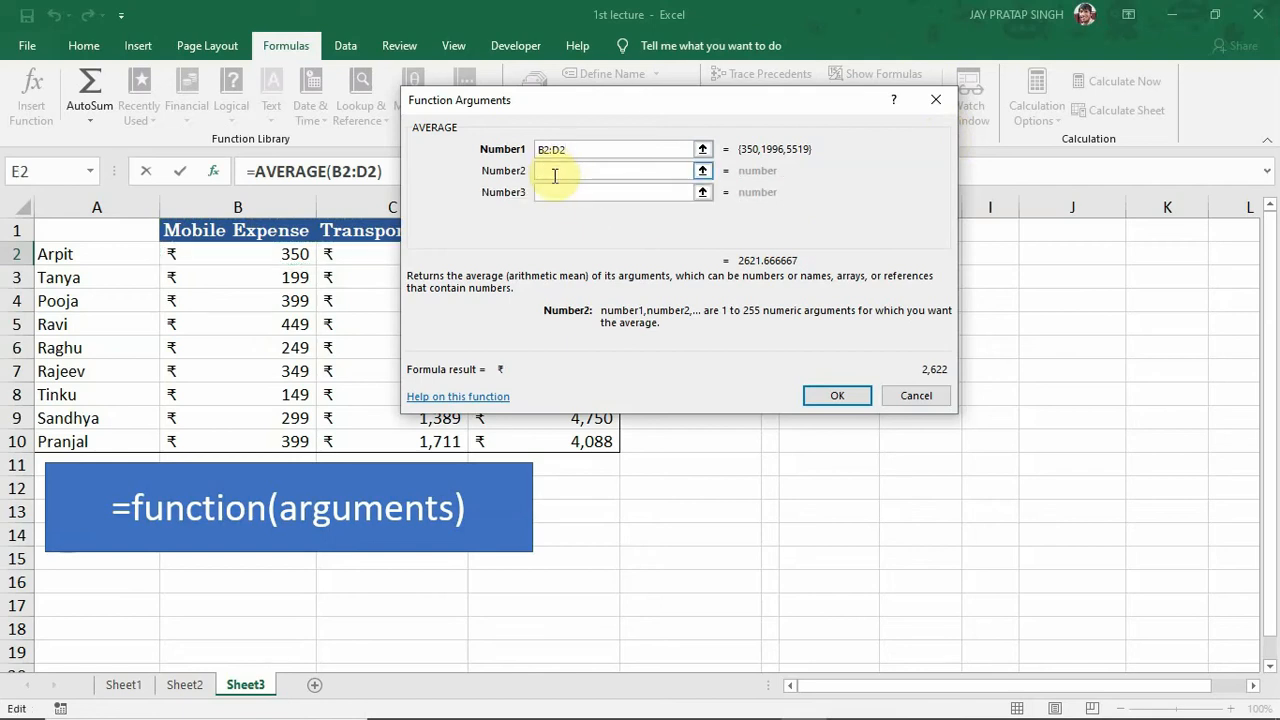
pyautogui.click(554, 192)
pyautogui.click(553, 212)
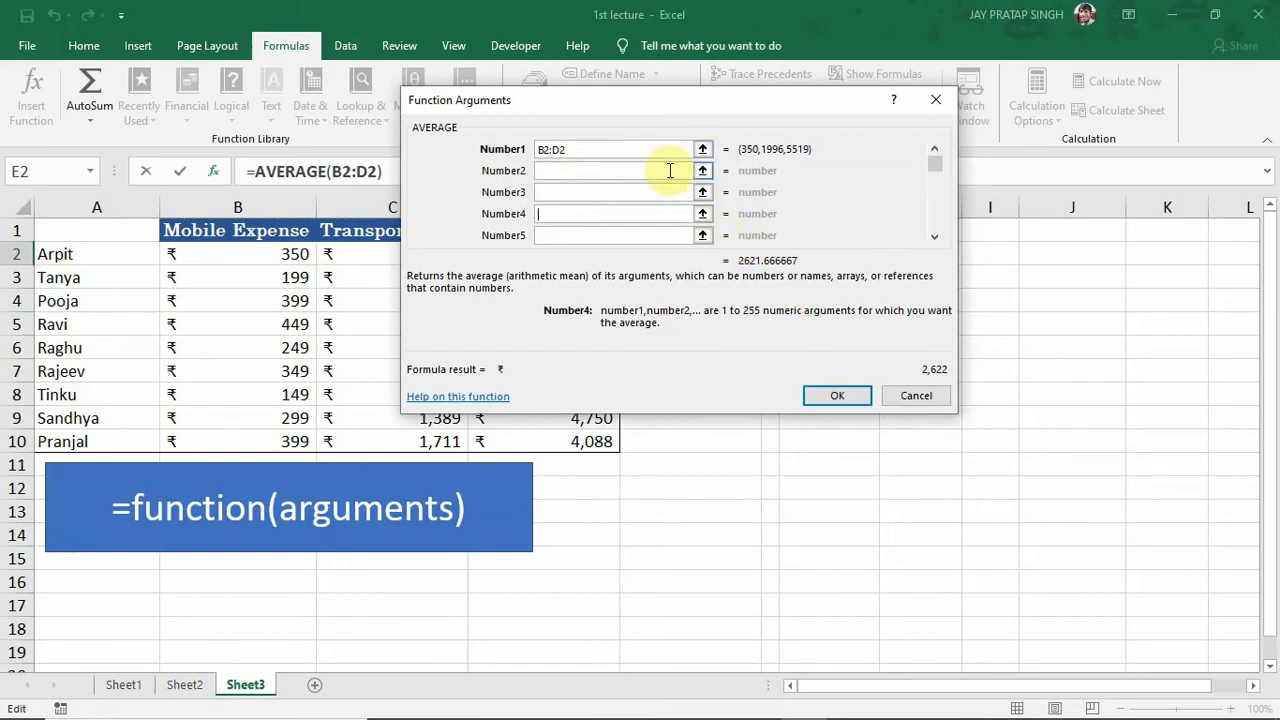
pyautogui.click(638, 151)
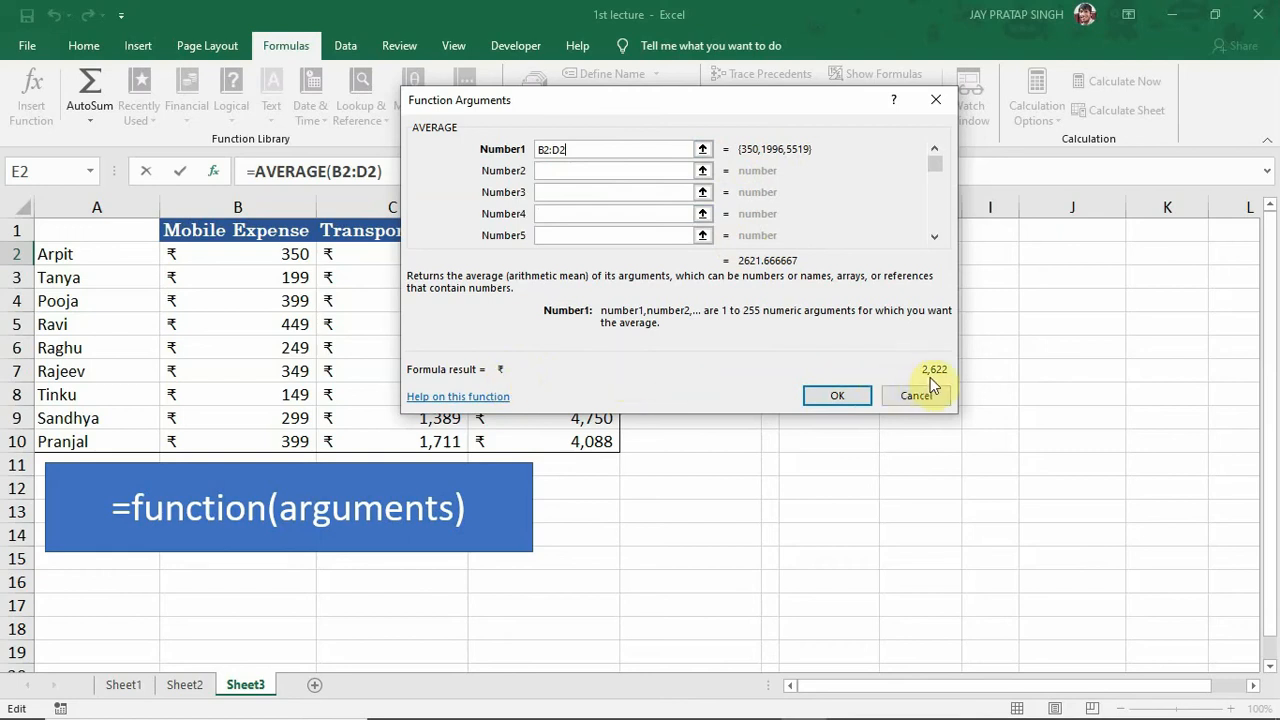
pyautogui.click(832, 395)
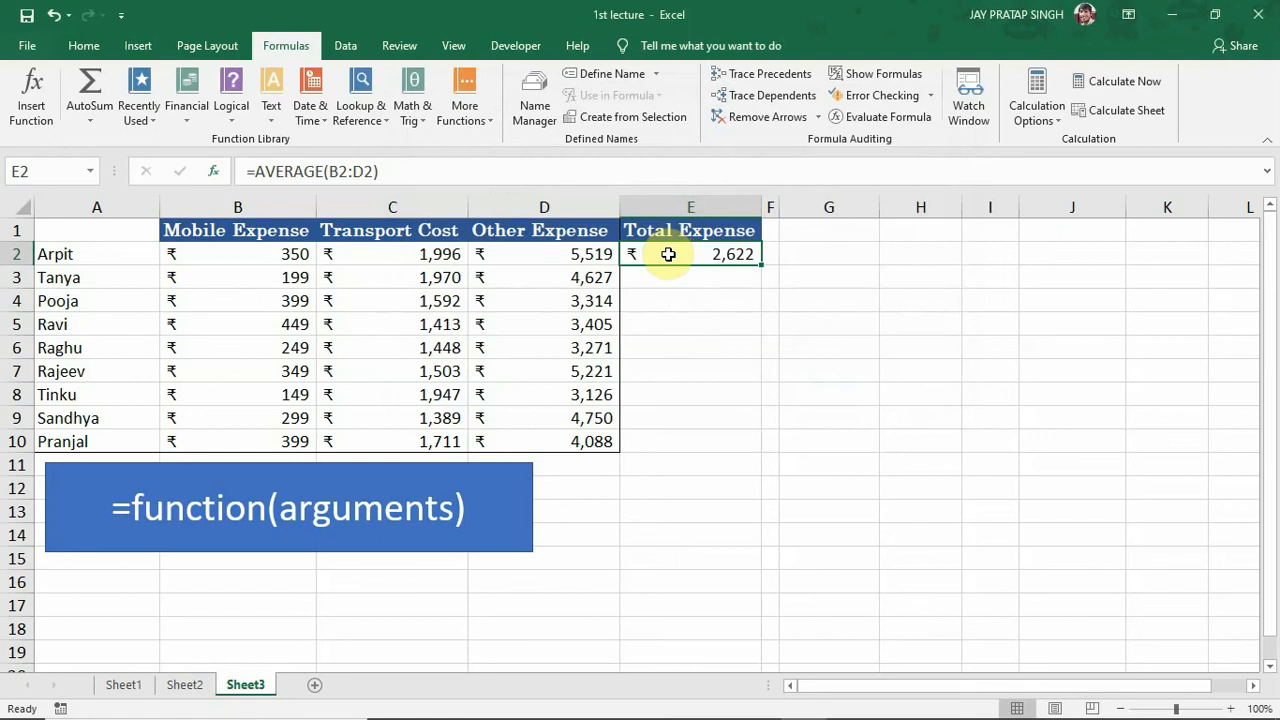
# Clear cell E2, and open and cancel Insert Function from both the ribbon and the formula bar
pyautogui.press('Delete')
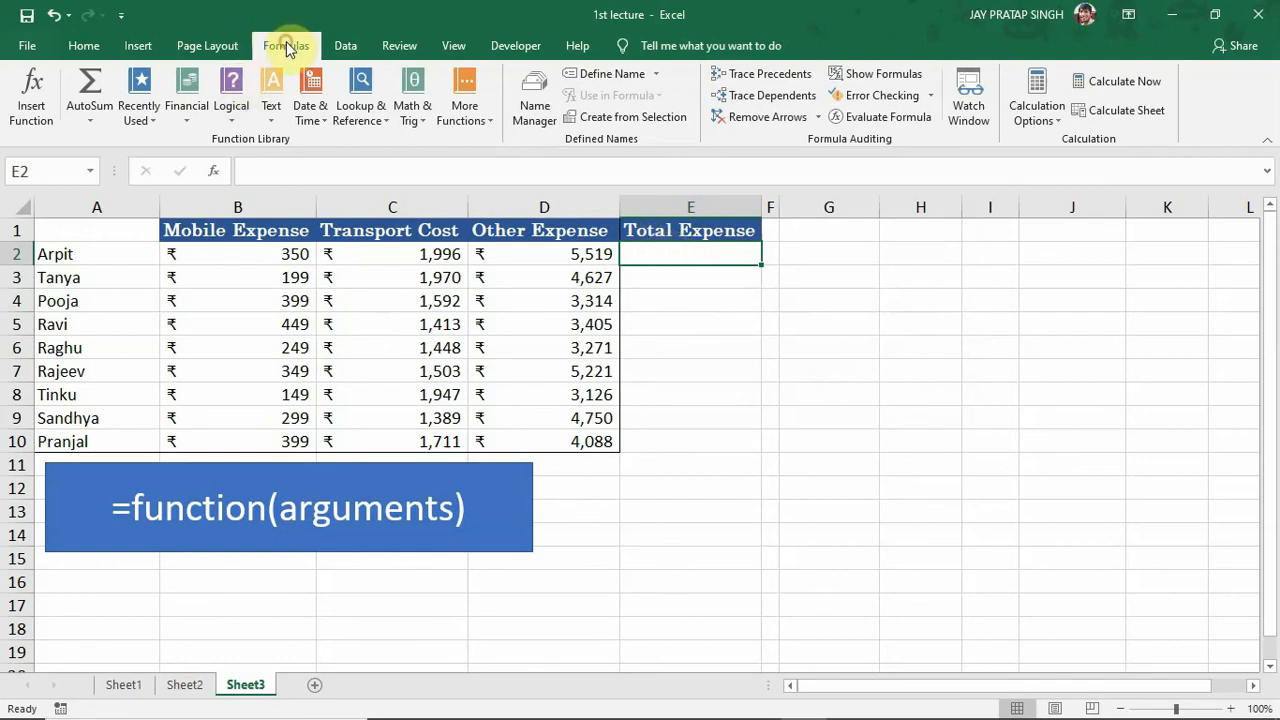
pyautogui.click(31, 92)
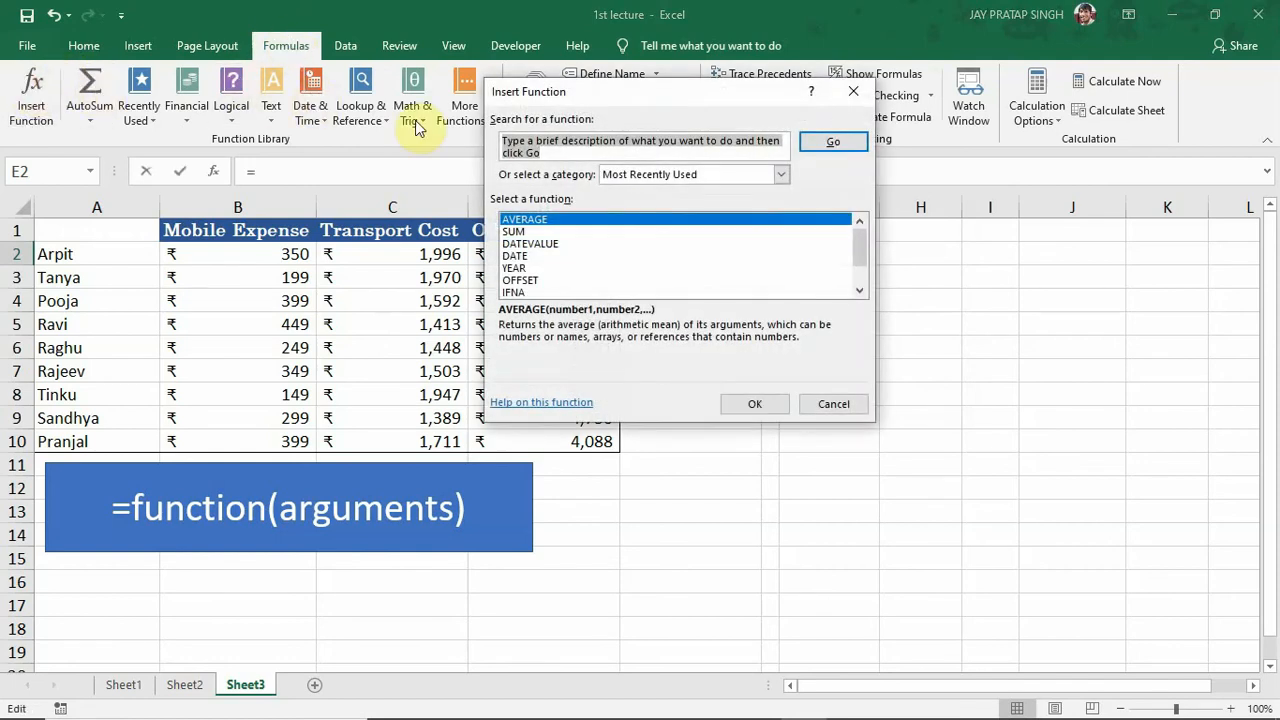
pyautogui.click(834, 405)
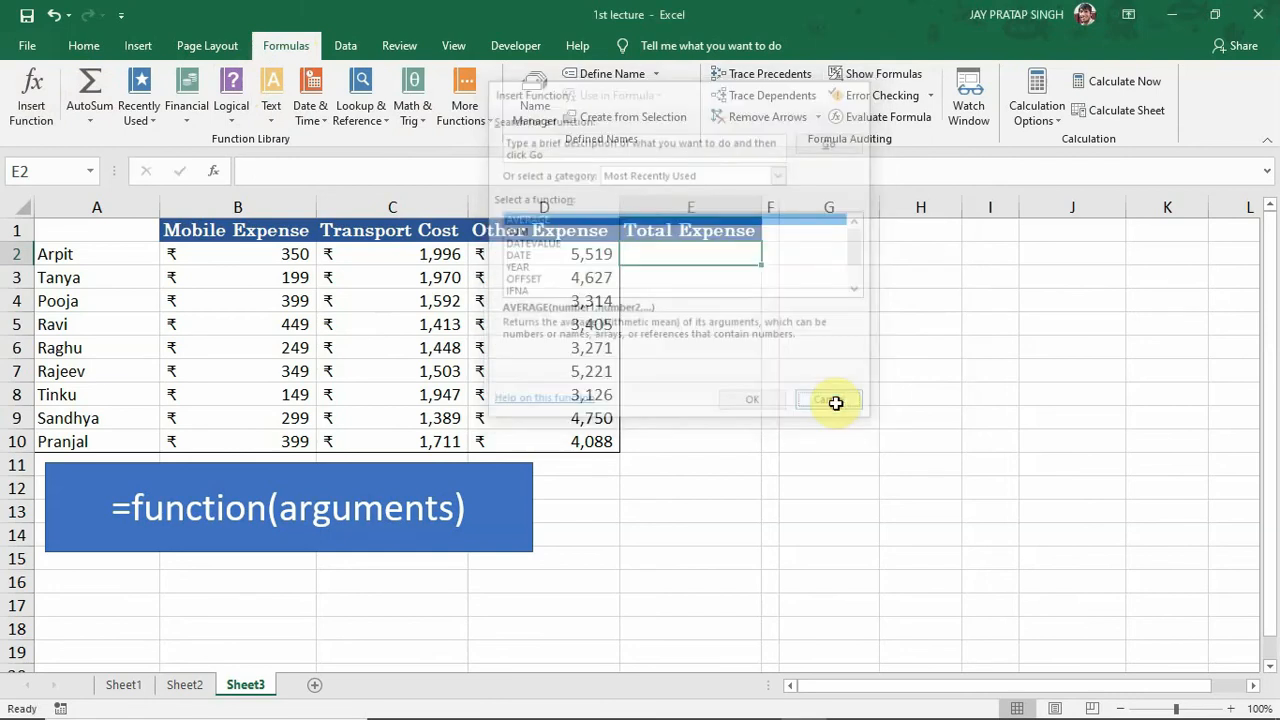
pyautogui.click(213, 171)
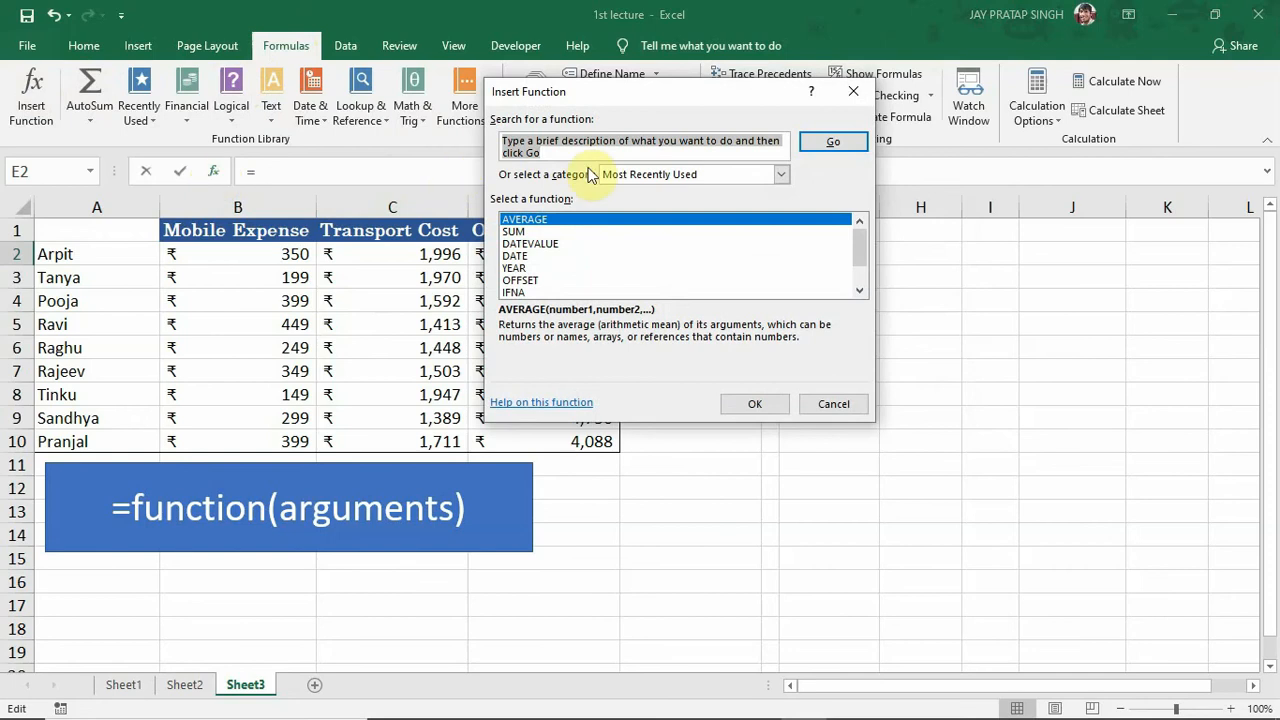
pyautogui.click(836, 408)
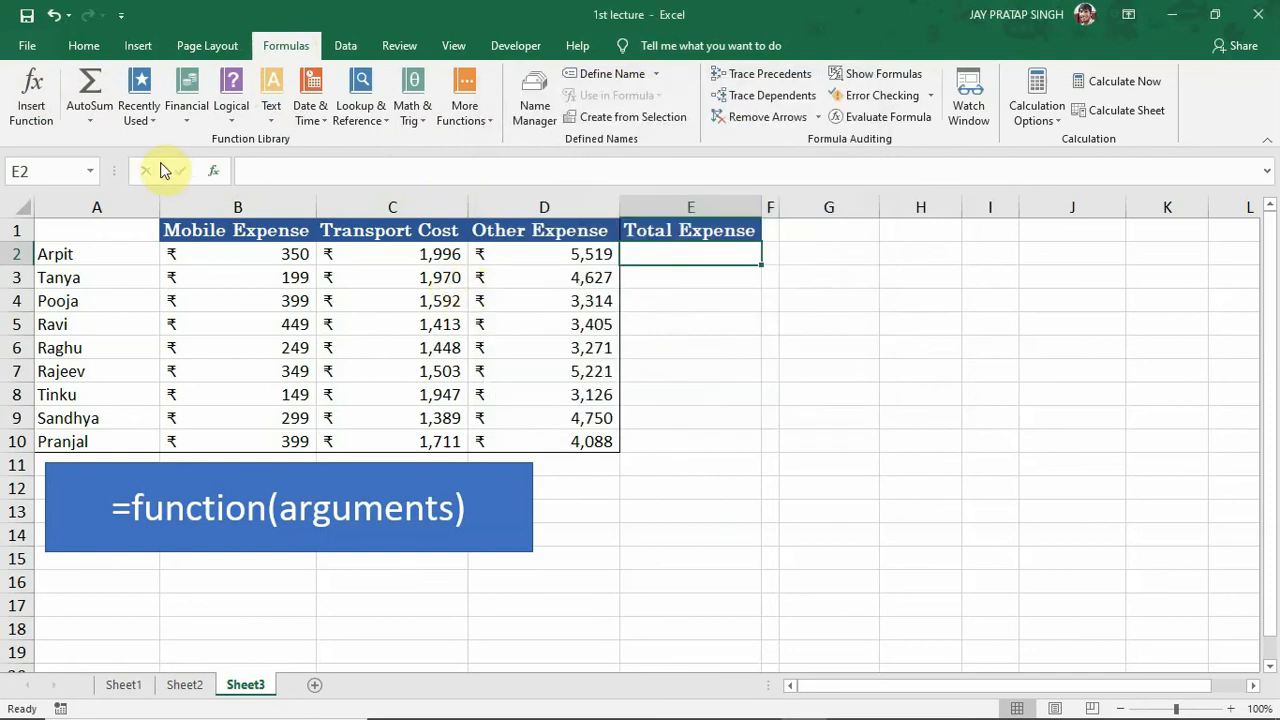
# Reopen Insert Function for cell E2, clear the default search text and cancel the dialog
pyautogui.hotkey('shift', 'F3')
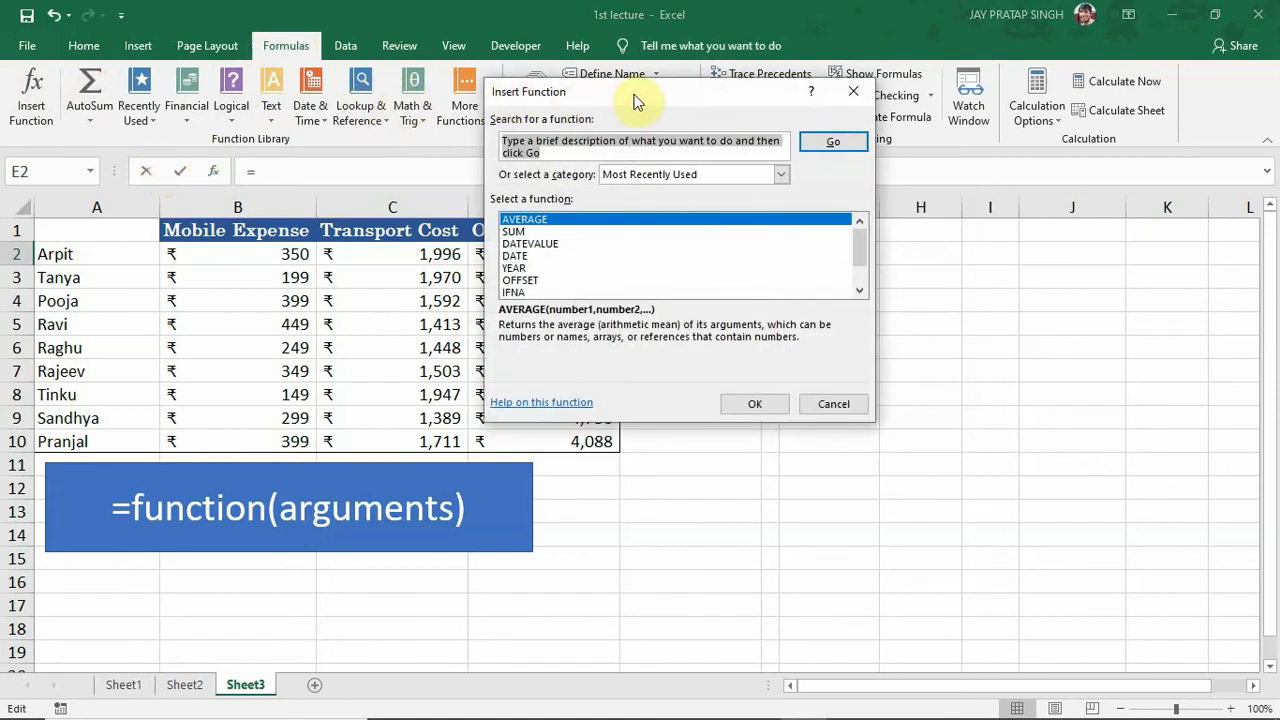
pyautogui.click(678, 134)
pyautogui.write('su')
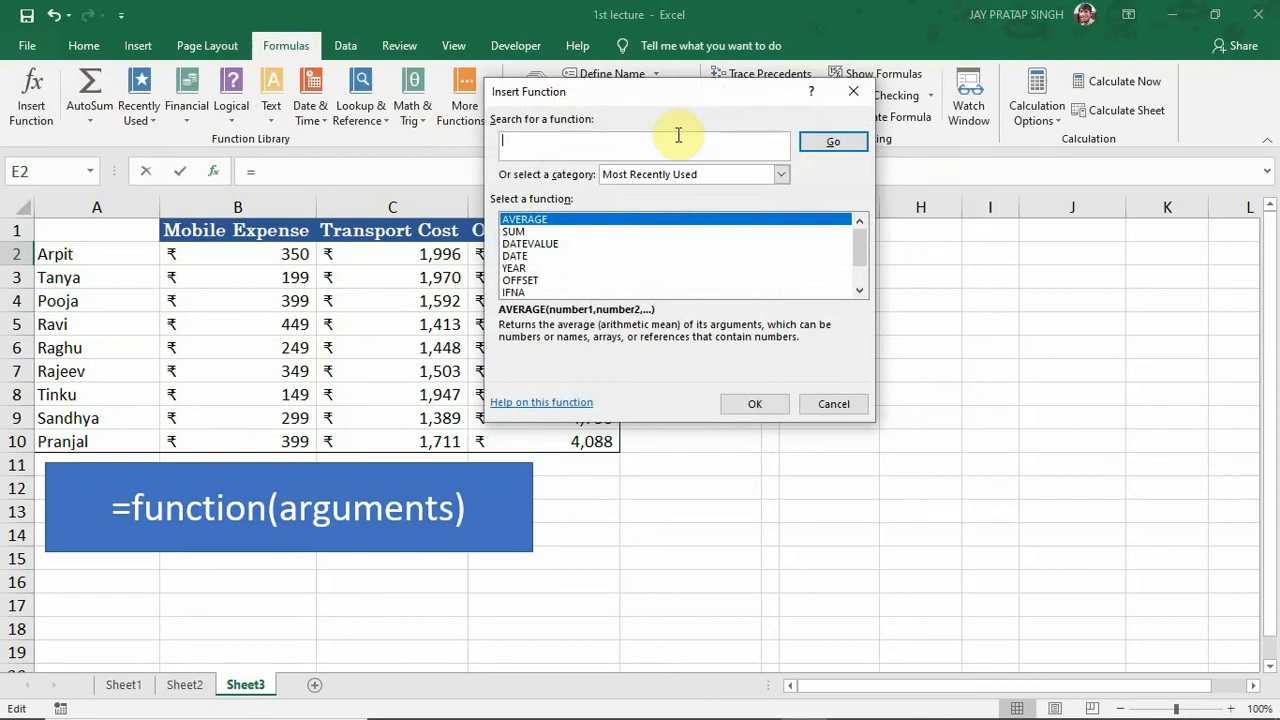
pyautogui.click(847, 403)
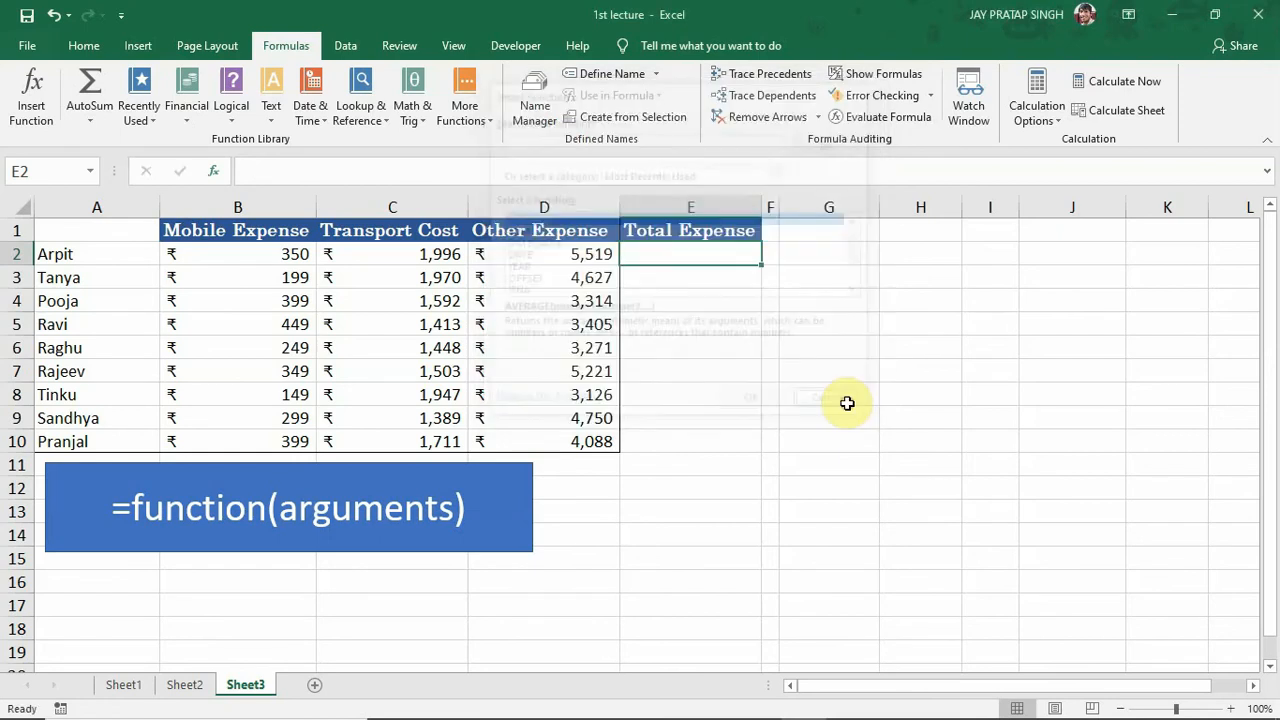
# Search Insert Function for "sum" from cell H2 and open the arguments of the SUM function
pyautogui.click(918, 258)
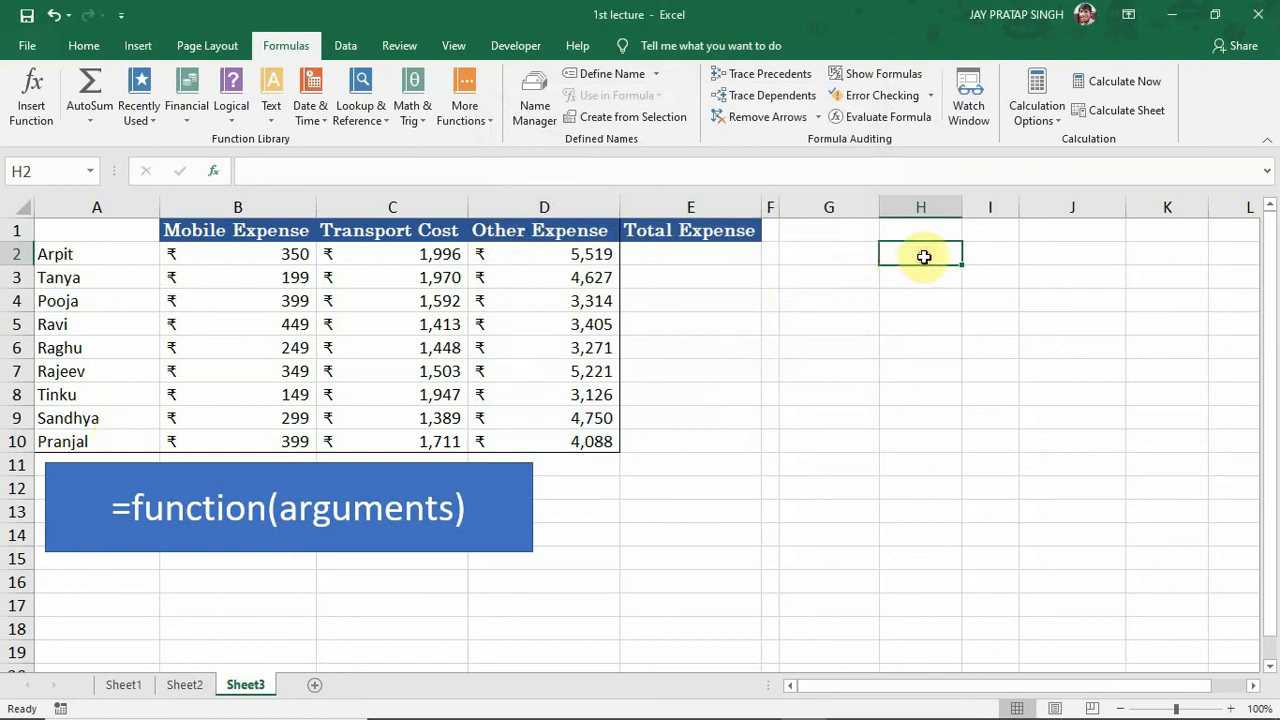
pyautogui.hotkey('shift', 'F3')
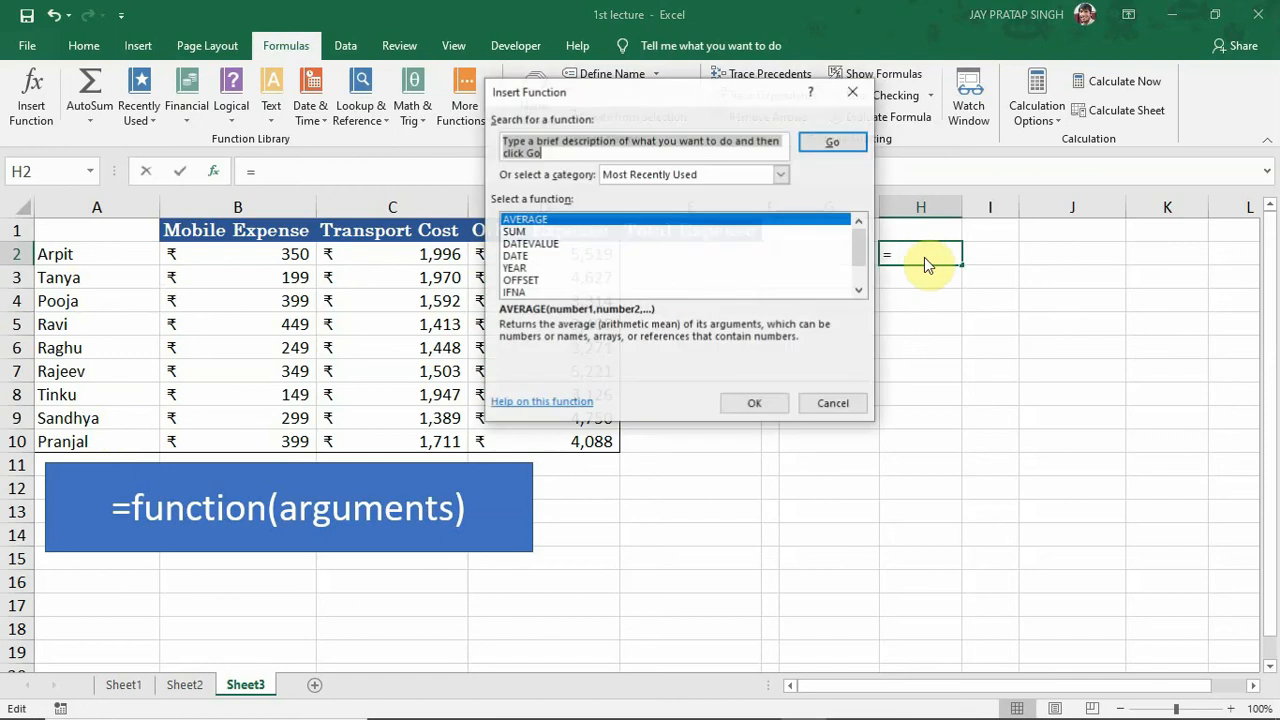
pyautogui.write('sum')
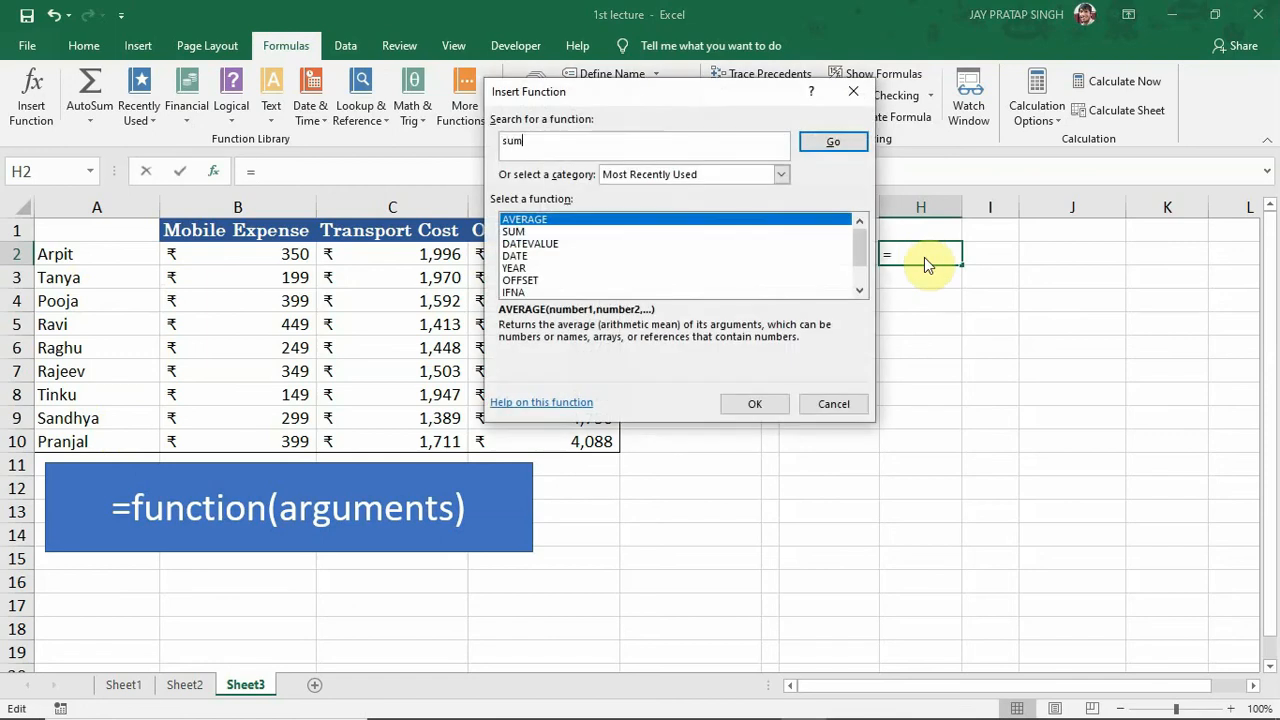
pyautogui.click(833, 141)
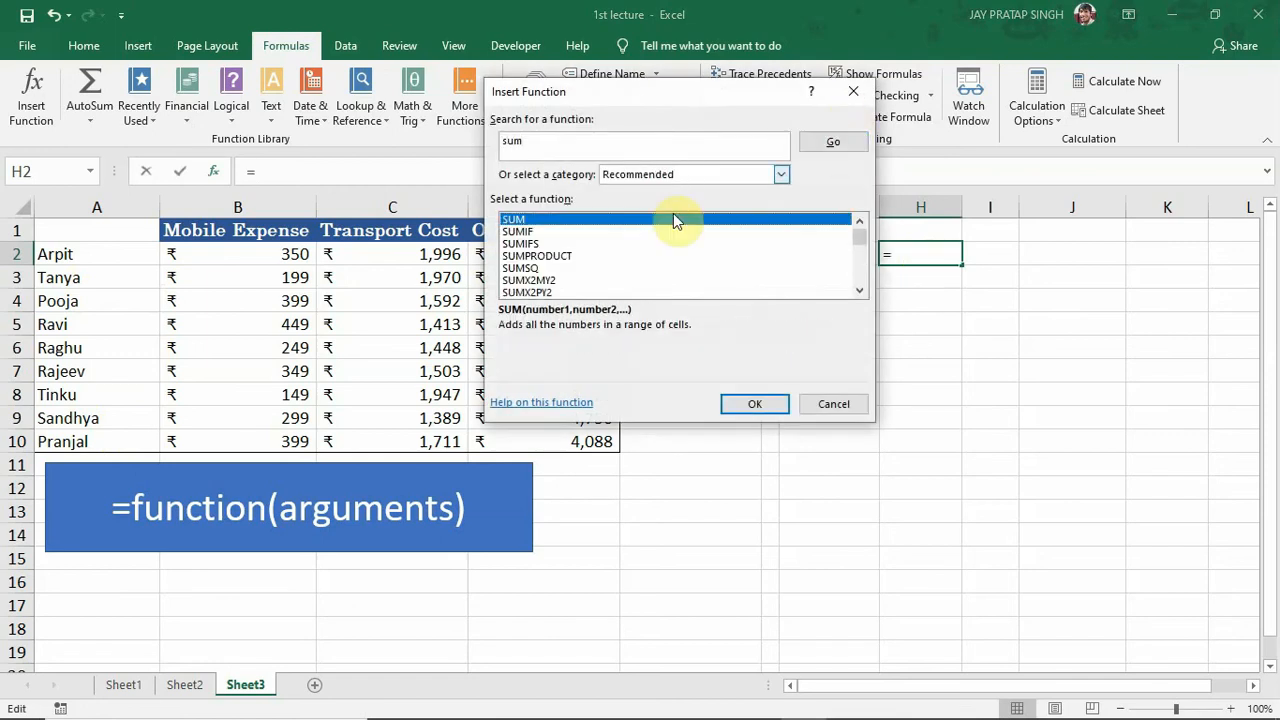
pyautogui.doubleClick(585, 230)
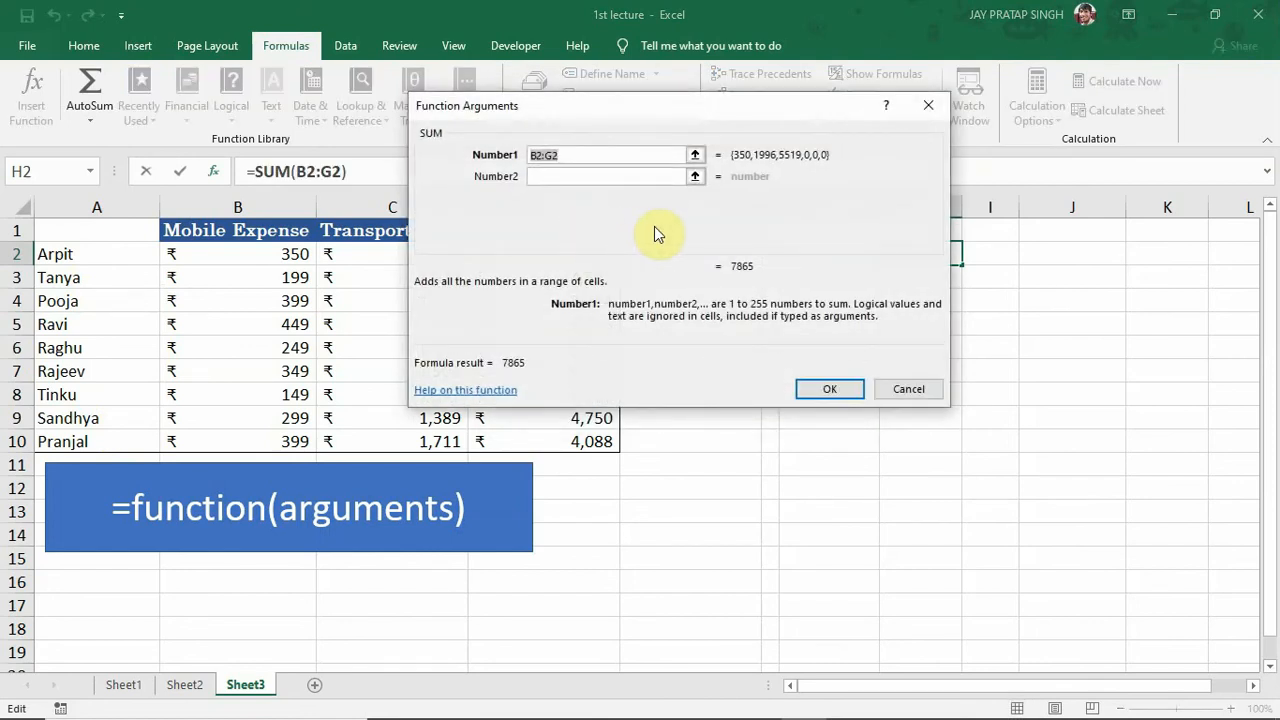
# Replace SUM's suggested Number1 range with B2:D10 picked on the sheet and insert =SUM(B2:D10) in cell H2
pyautogui.press('BackSpace')
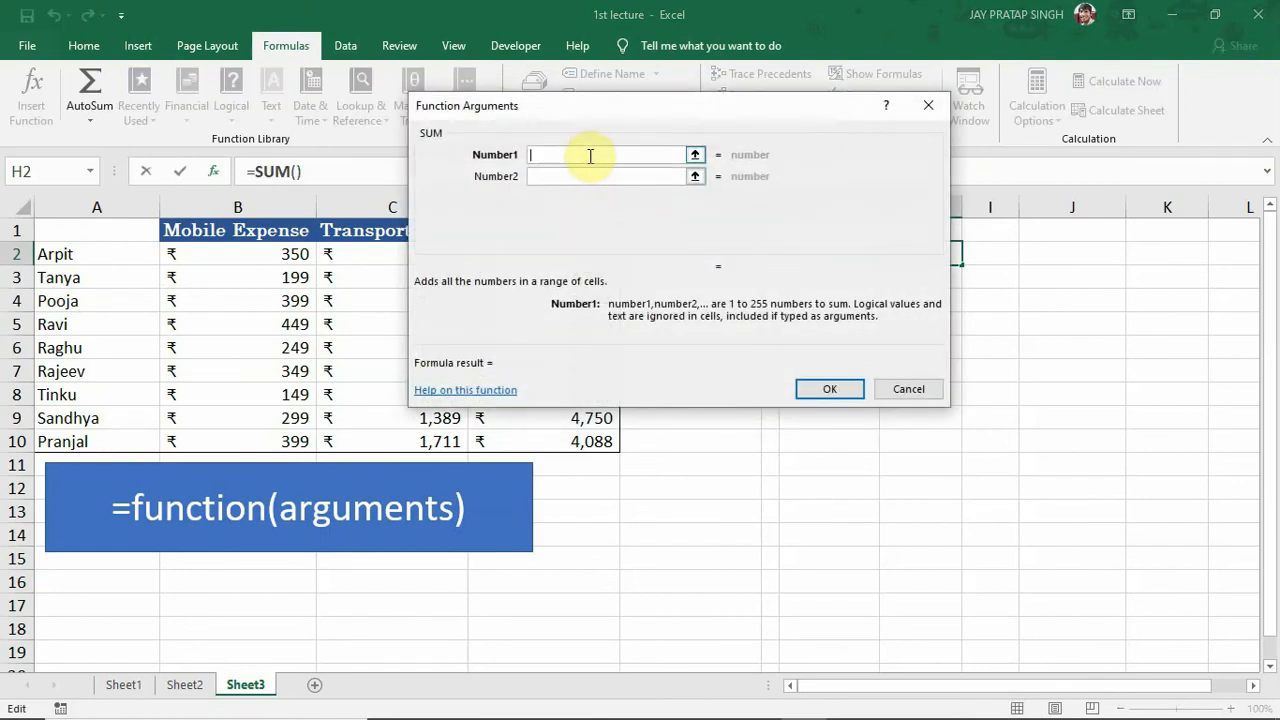
pyautogui.click(694, 155)
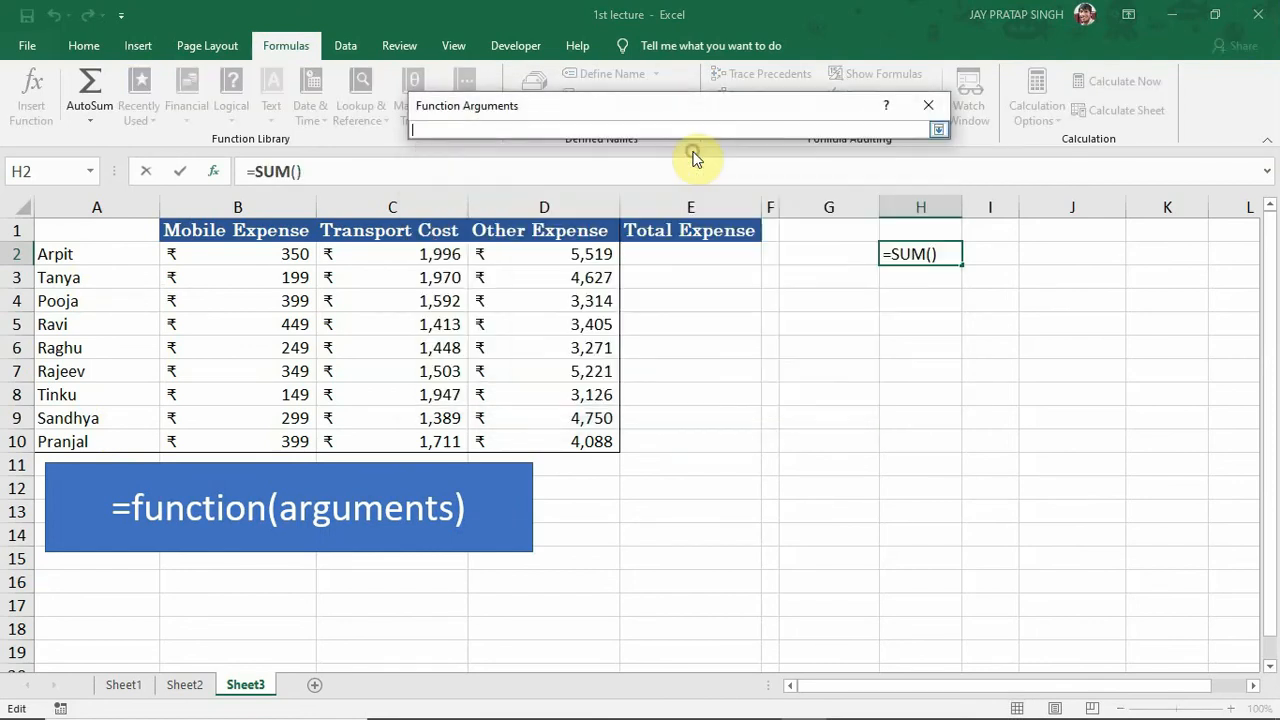
pyautogui.moveTo(204, 255); pyautogui.dragTo(561, 259)
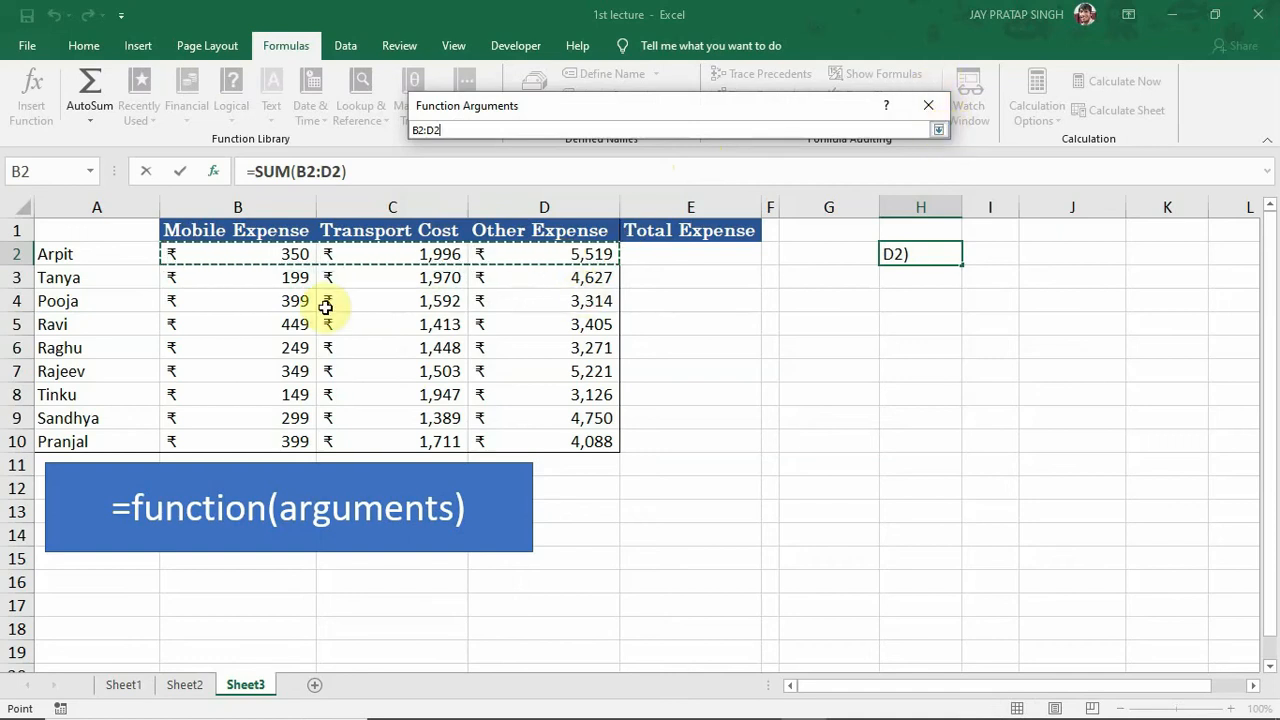
pyautogui.click(237, 254)
pyautogui.moveTo(237, 254); pyautogui.dragTo(528, 435)
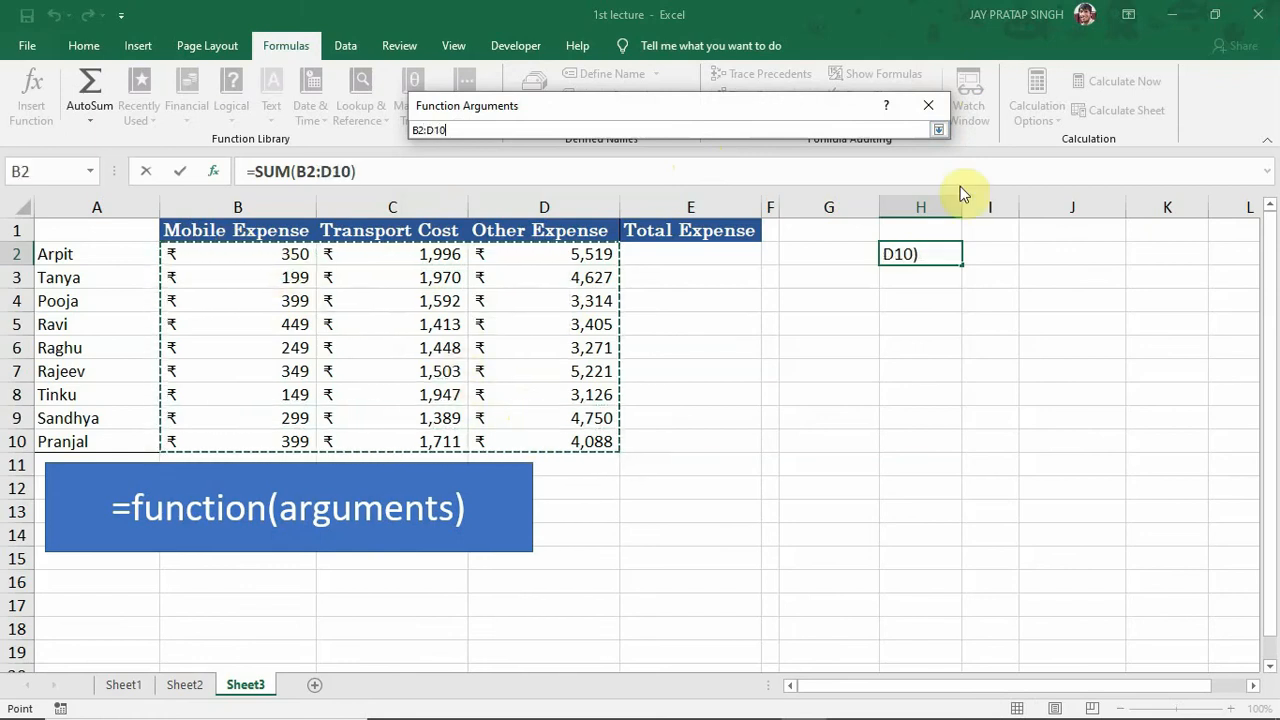
pyautogui.click(935, 129)
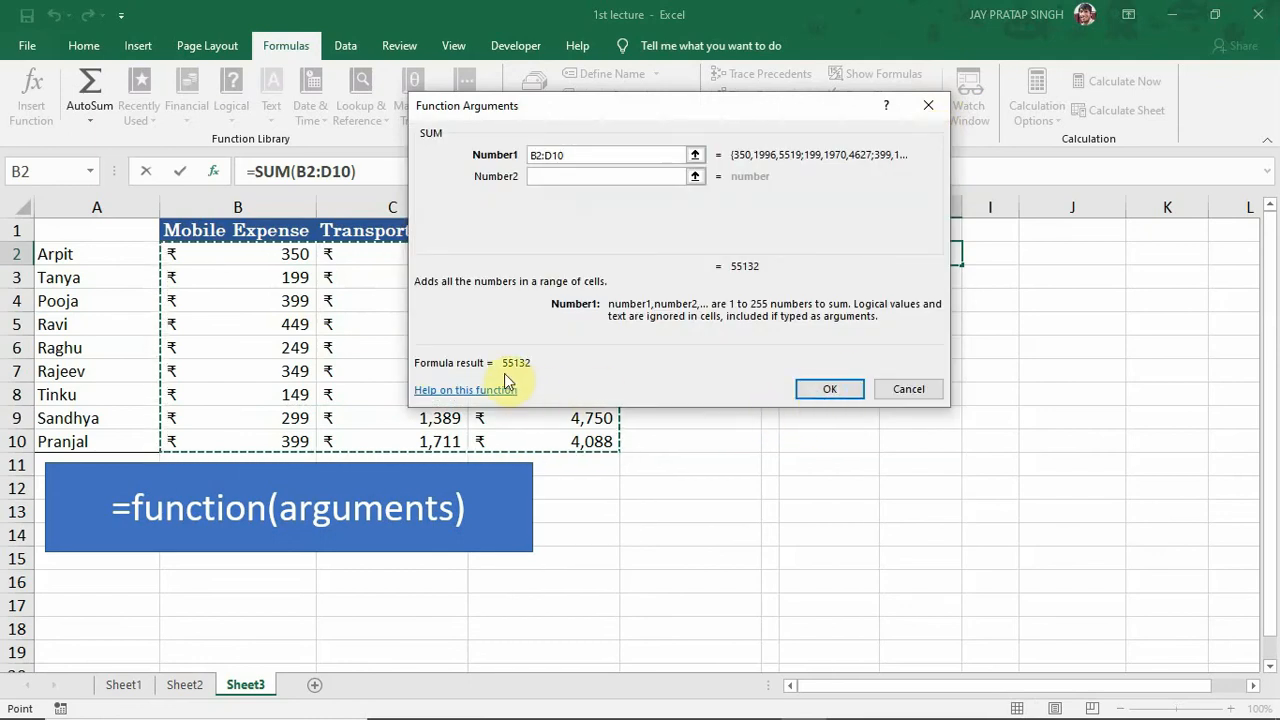
pyautogui.click(826, 389)
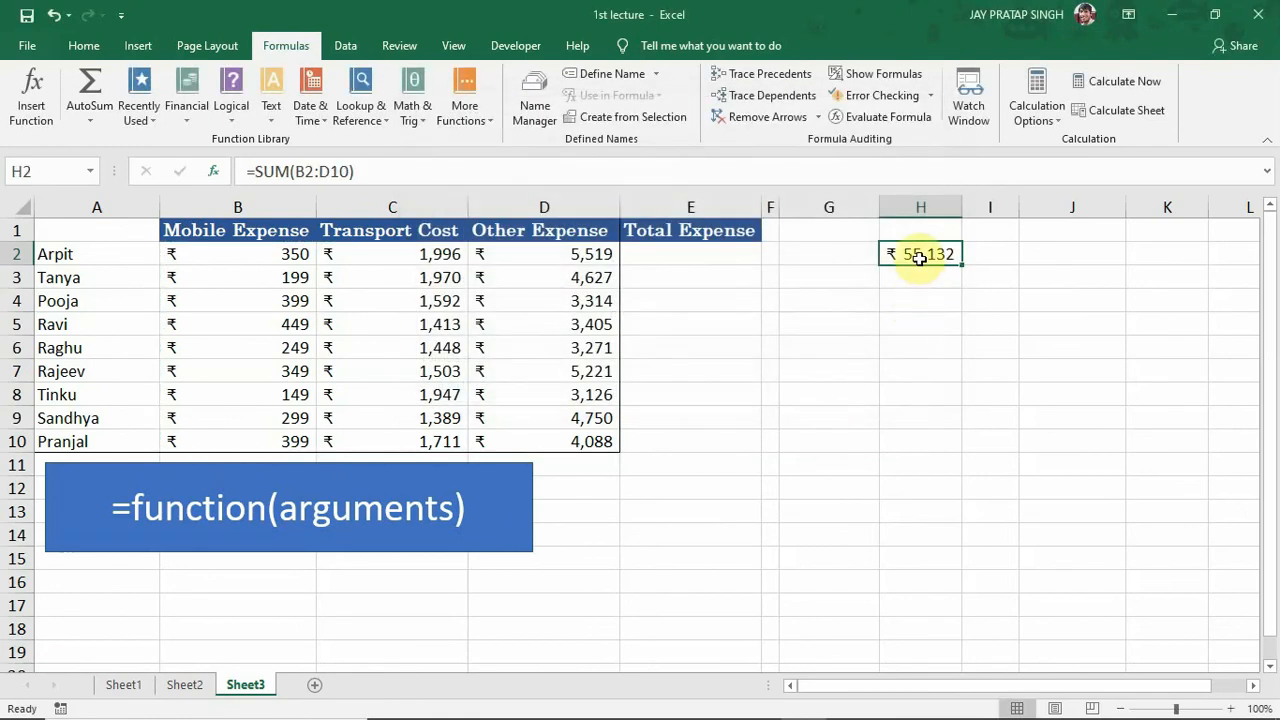
# Start another function in cell H3, search for "sum" and open the arguments of SUM
pyautogui.click(917, 281)
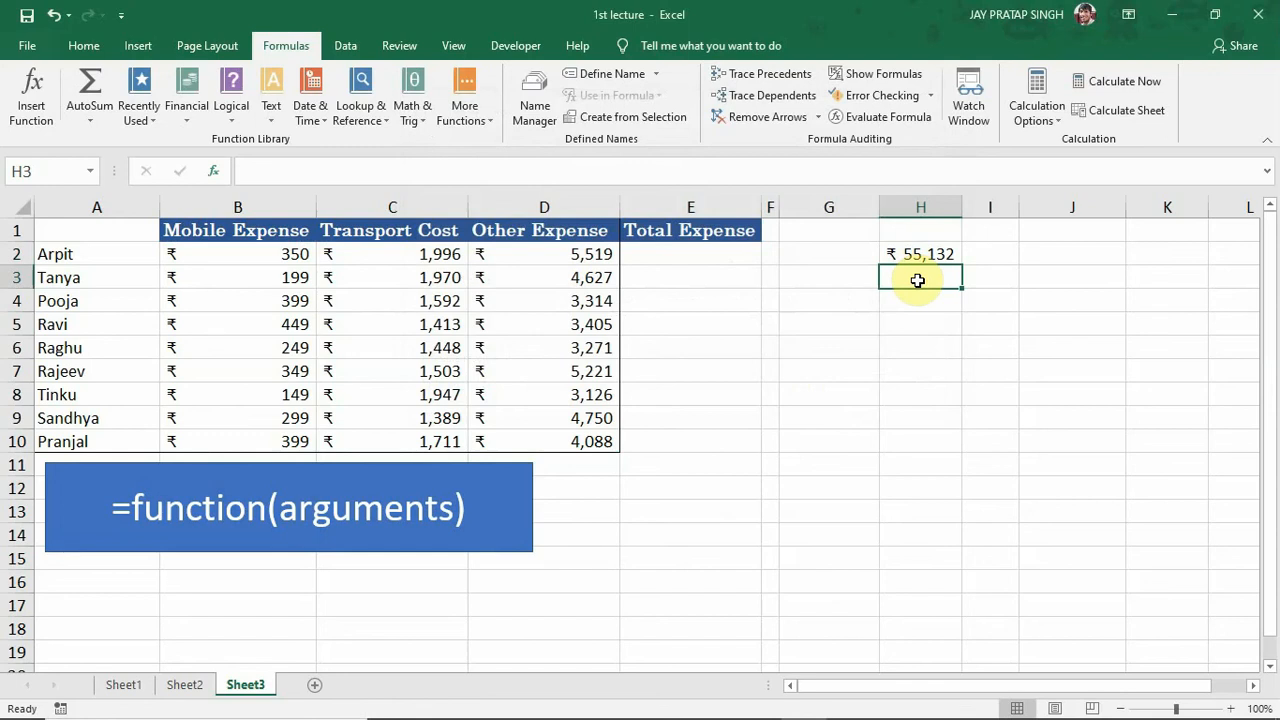
pyautogui.click(53, 95)
pyautogui.write('sum')
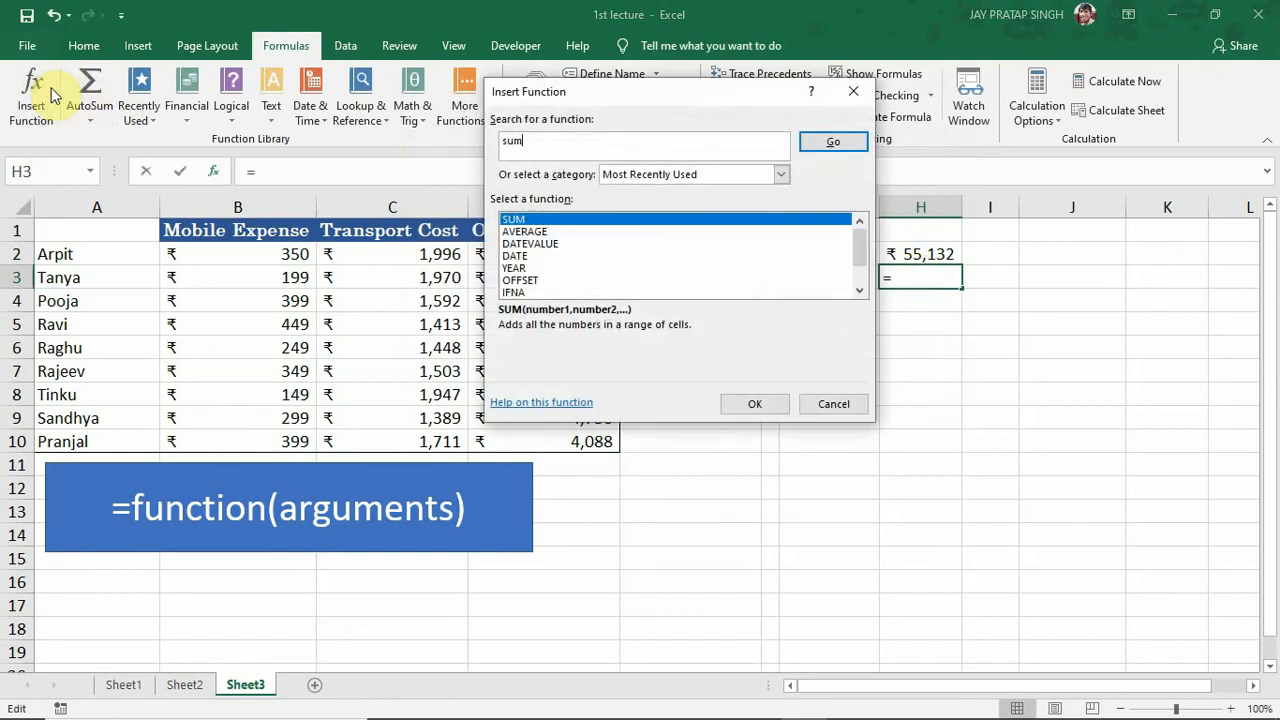
pyautogui.click(835, 146)
pyautogui.doubleClick(597, 219)
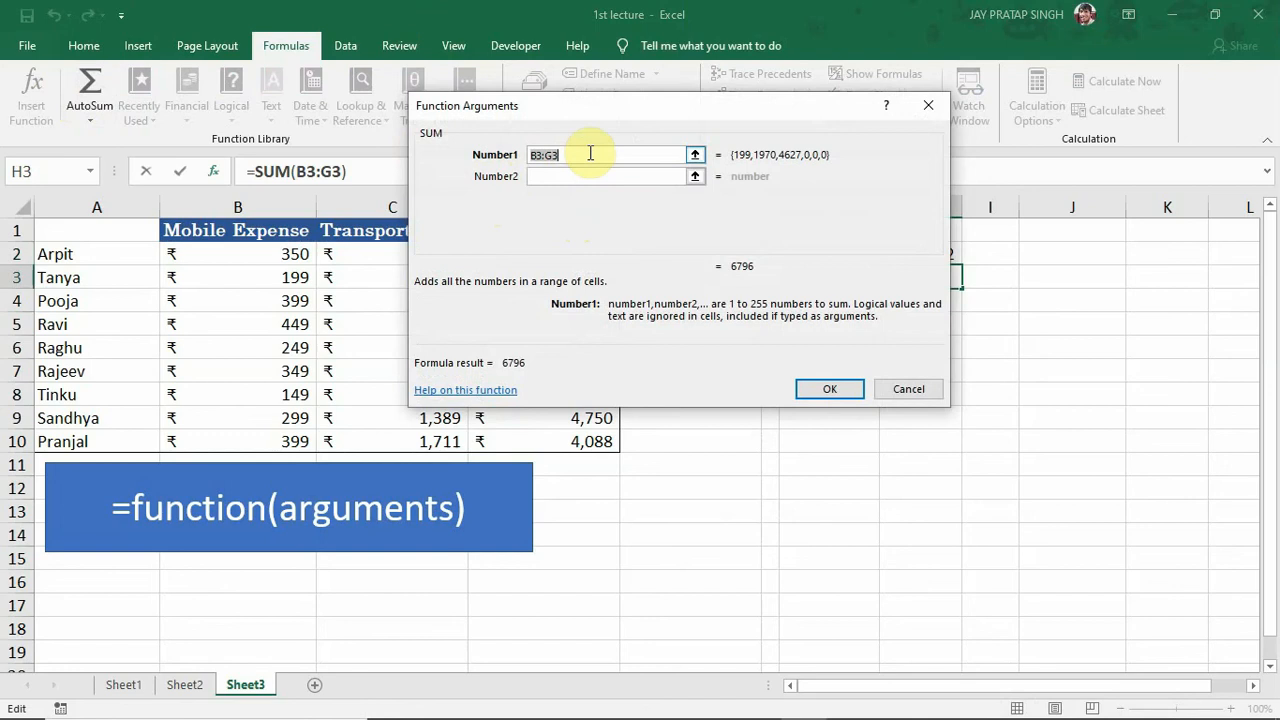
# Set SUM's Number1 argument to B2:D2 and Number2 to B3:D3 by selecting the ranges on the sheet
pyautogui.click(695, 155)
pyautogui.moveTo(234, 254); pyautogui.dragTo(540, 251)
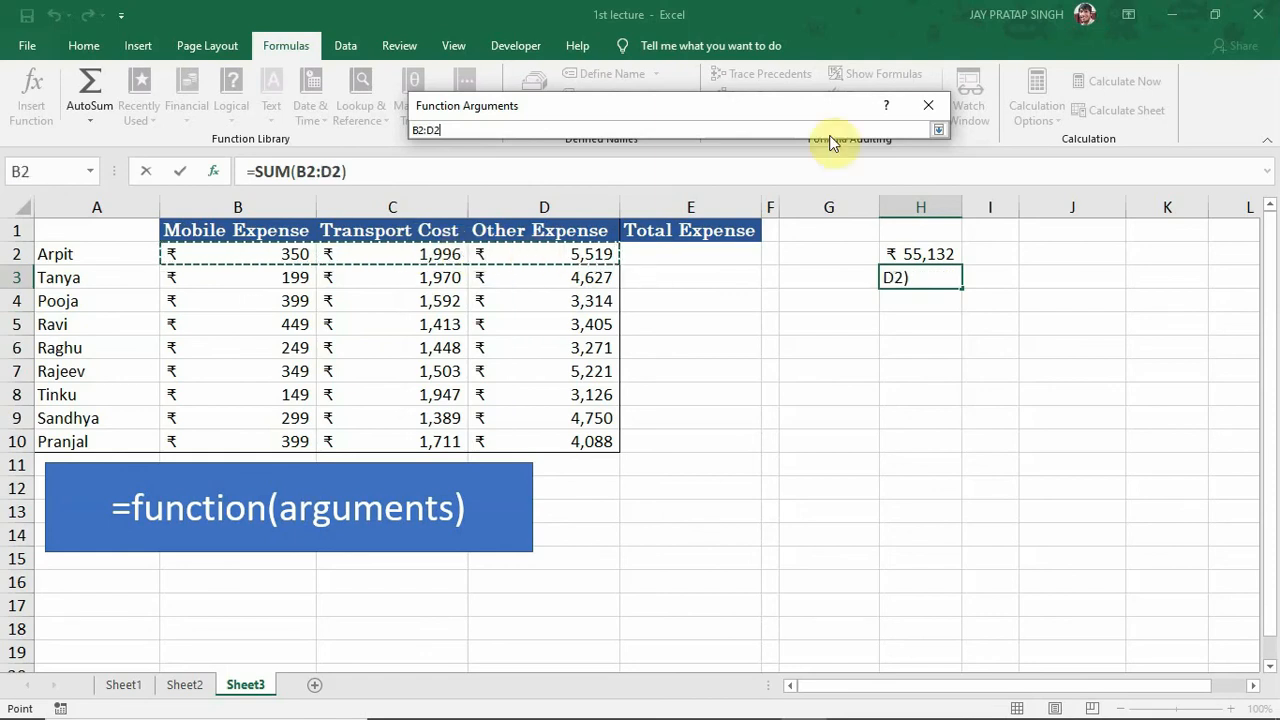
pyautogui.click(941, 132)
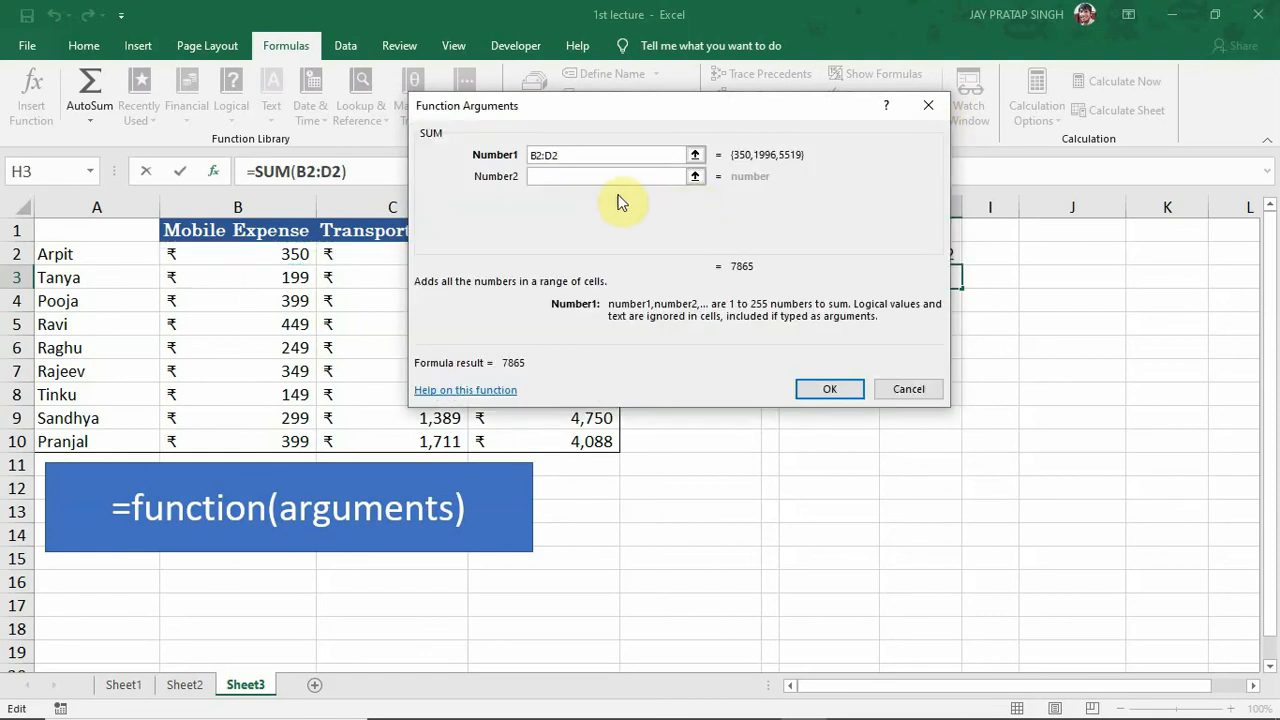
pyautogui.click(595, 178)
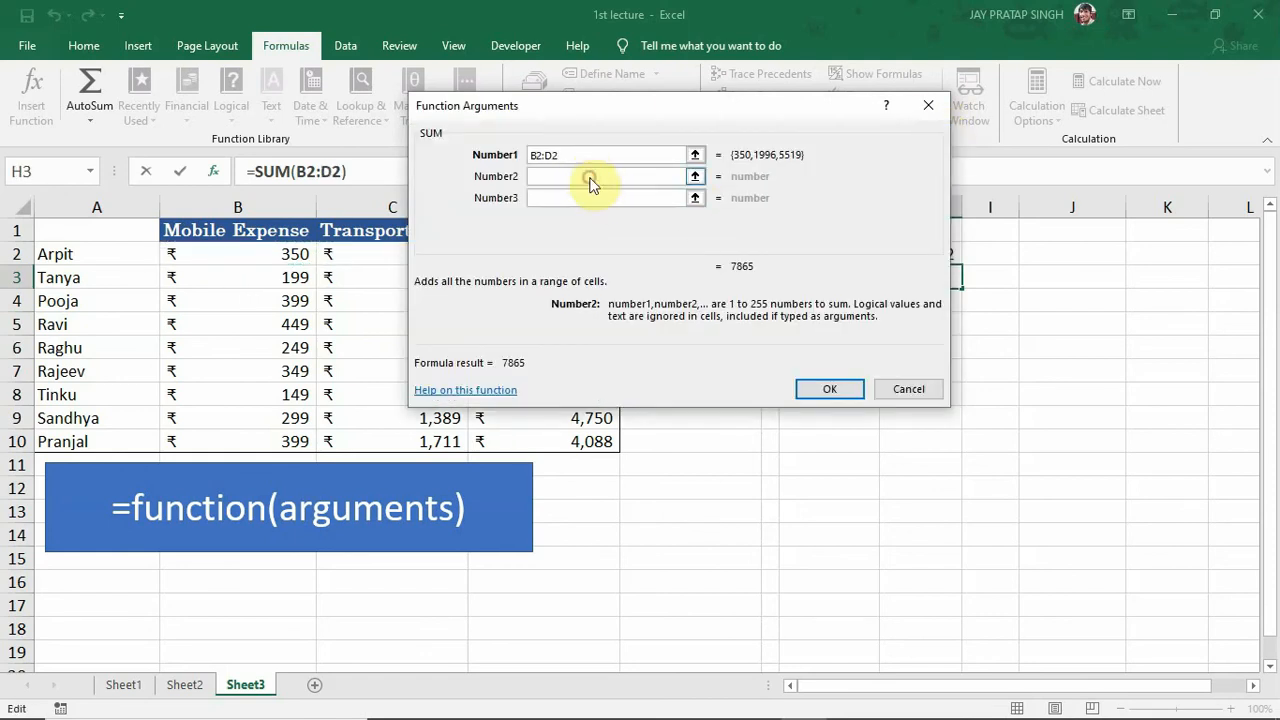
pyautogui.click(697, 176)
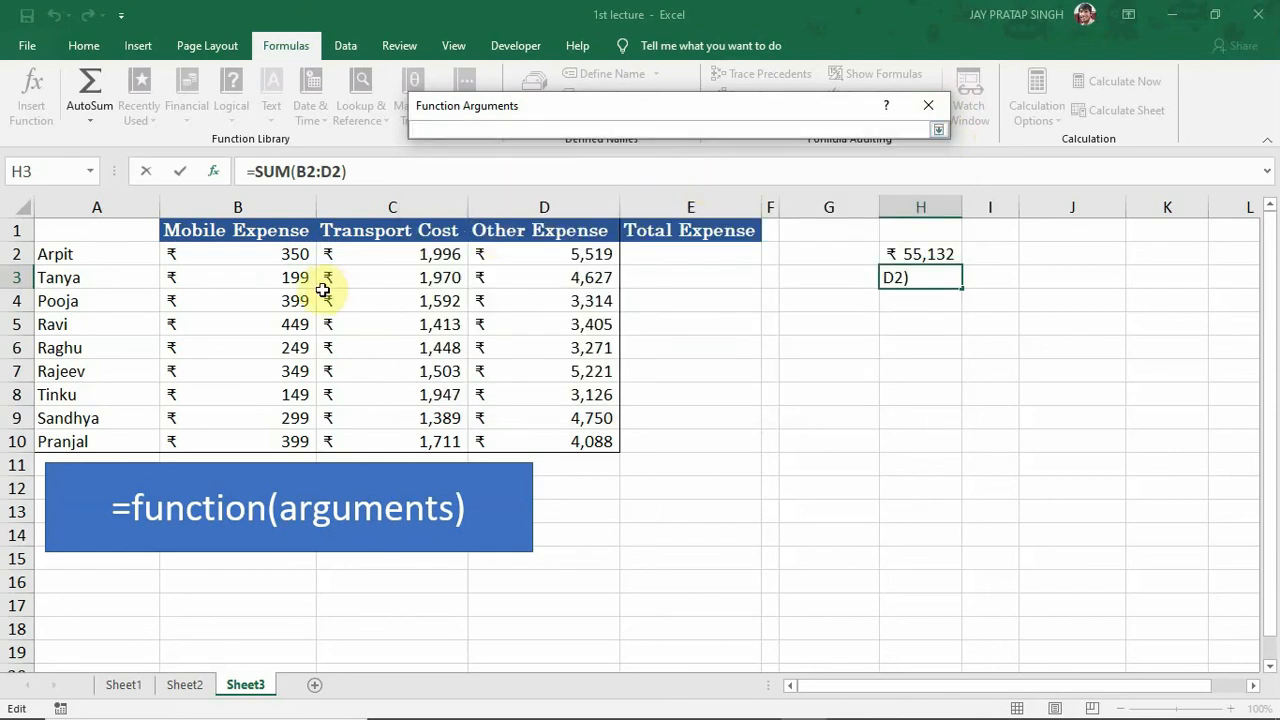
pyautogui.moveTo(216, 271); pyautogui.dragTo(544, 282)
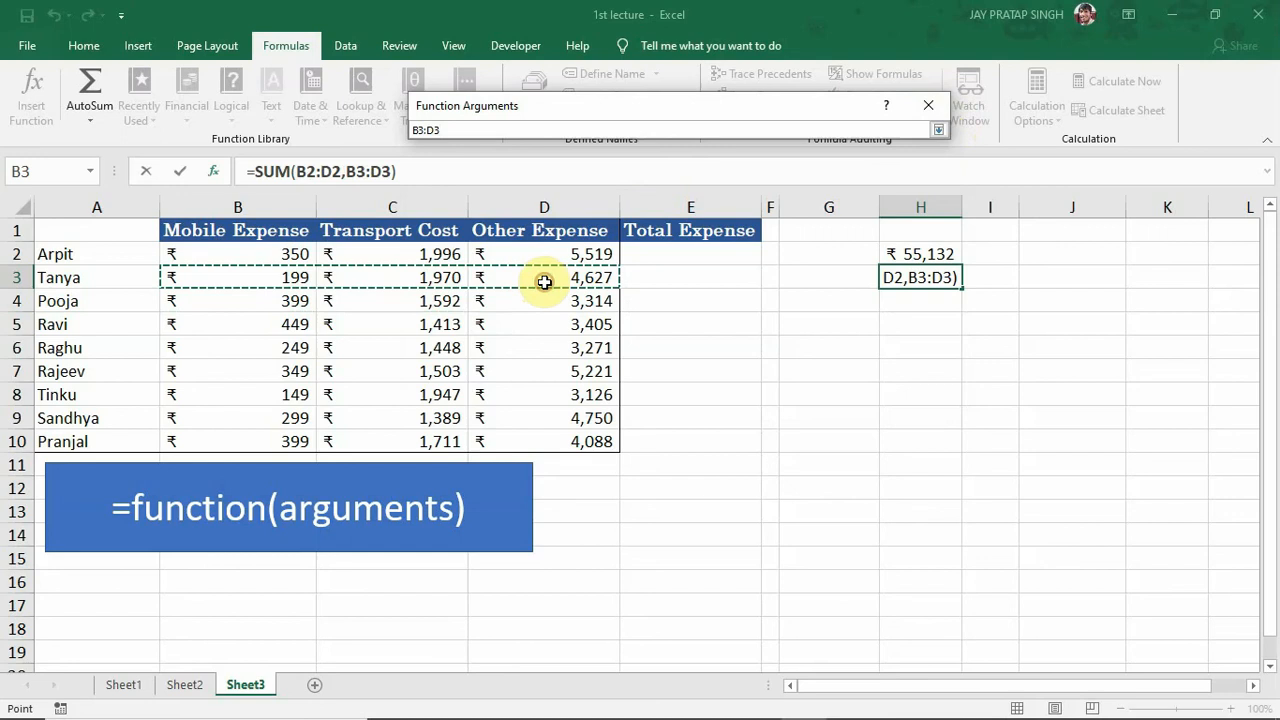
pyautogui.click(938, 129)
# Set SUM's Number3 argument to B4:D4 and Number4 to B5:D5 from the sheet
pyautogui.click(590, 198)
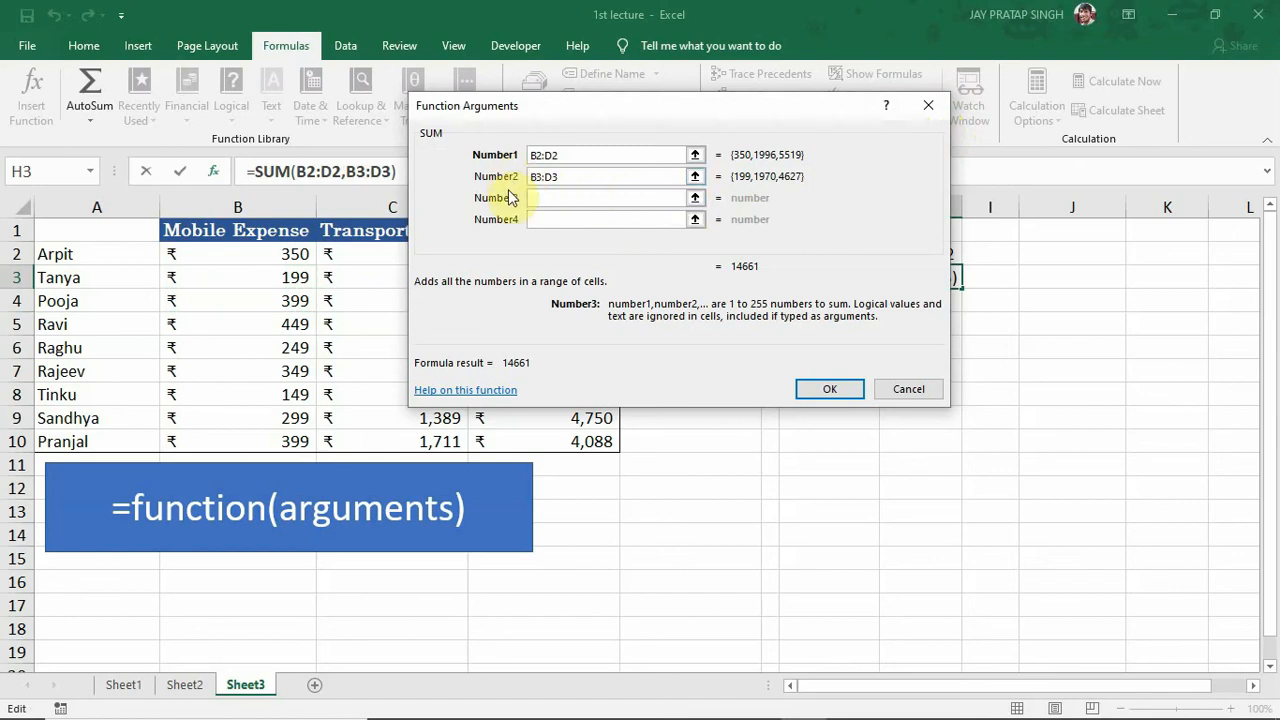
pyautogui.click(695, 199)
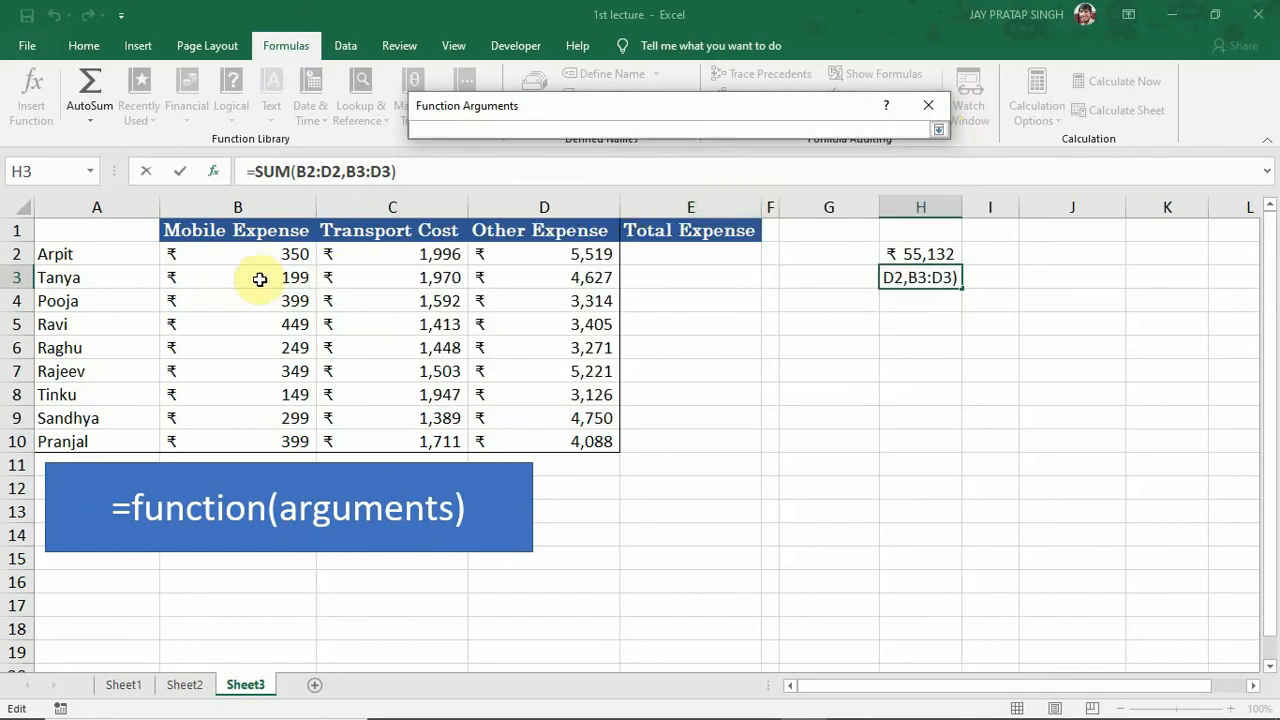
pyautogui.moveTo(207, 300); pyautogui.dragTo(551, 306)
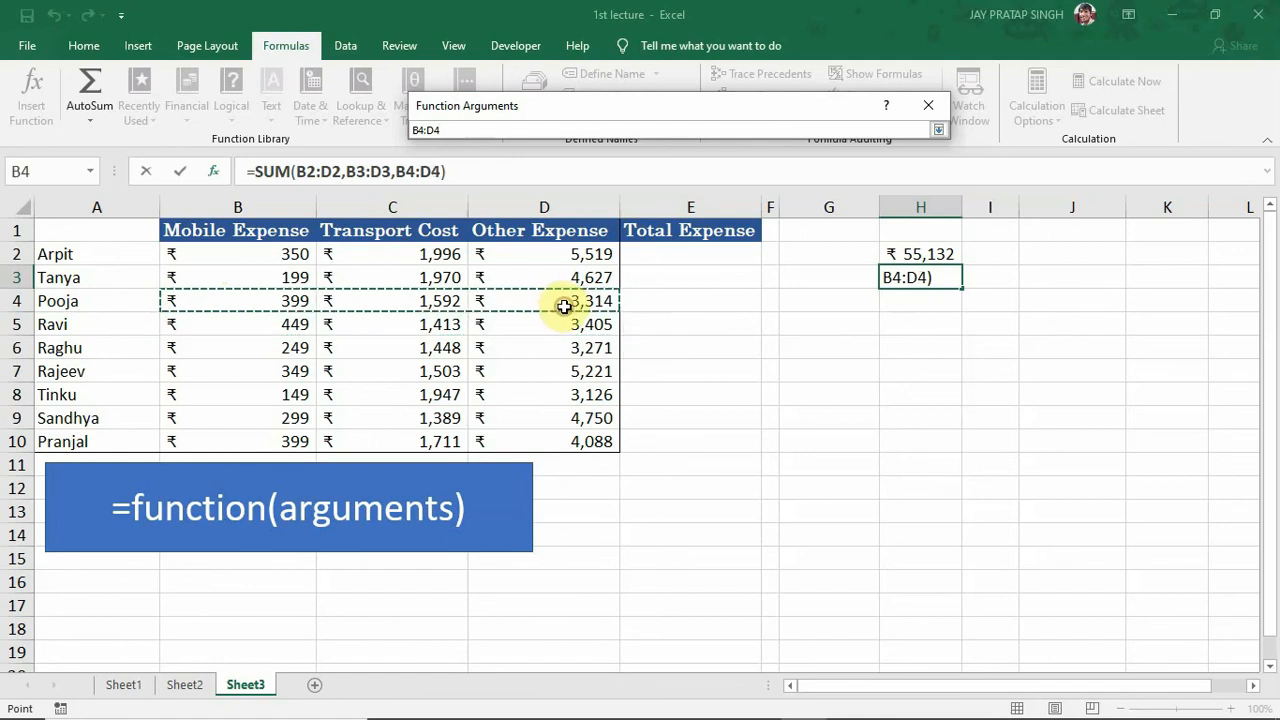
pyautogui.click(936, 131)
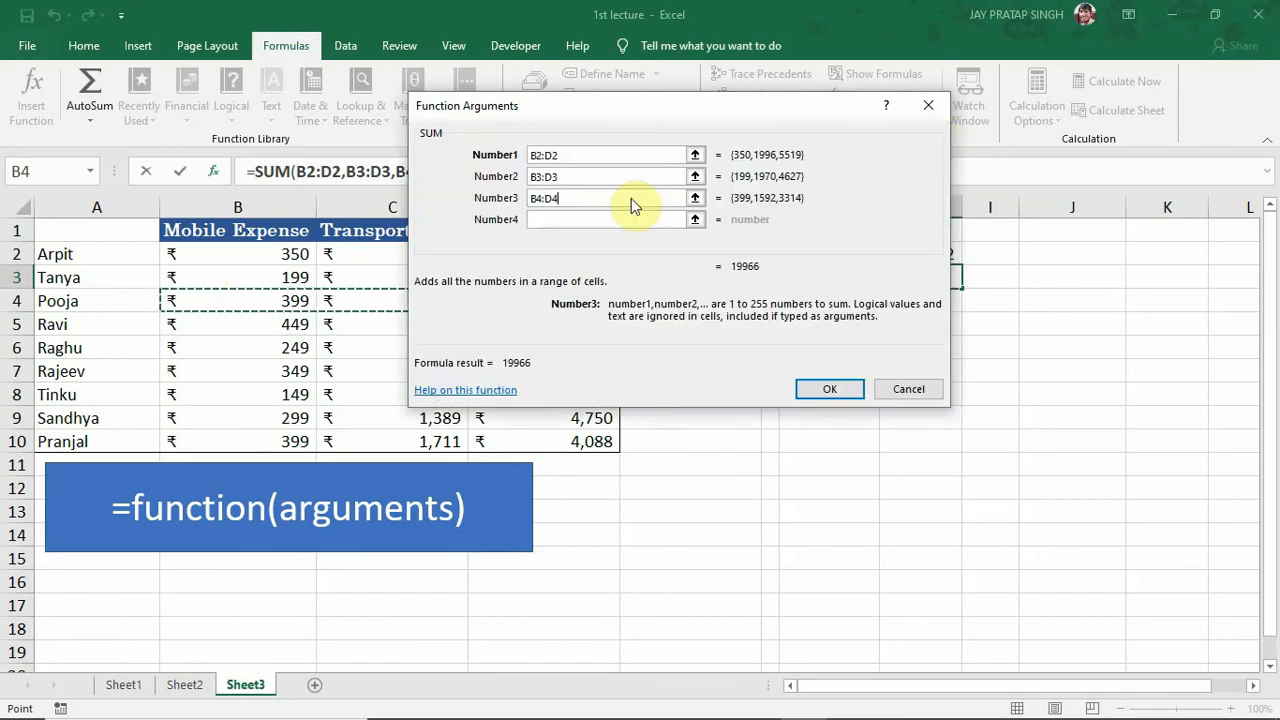
pyautogui.click(566, 219)
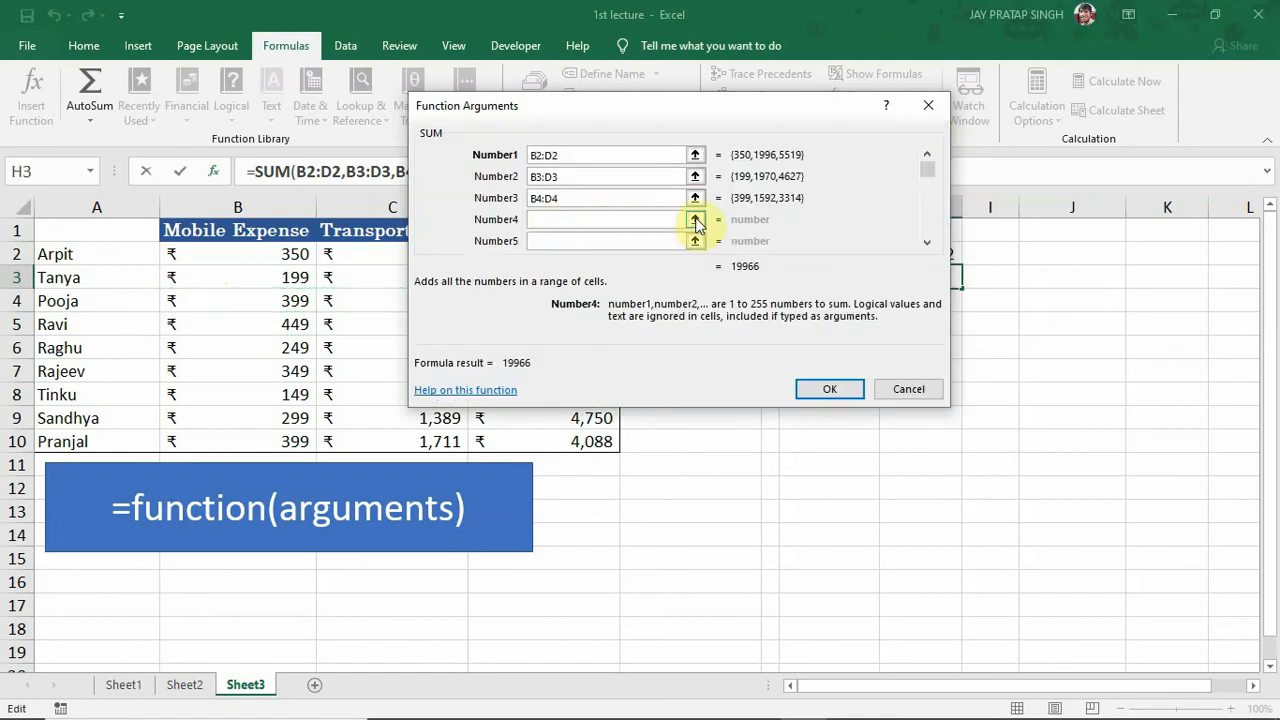
pyautogui.click(696, 219)
pyautogui.moveTo(258, 325); pyautogui.dragTo(502, 327)
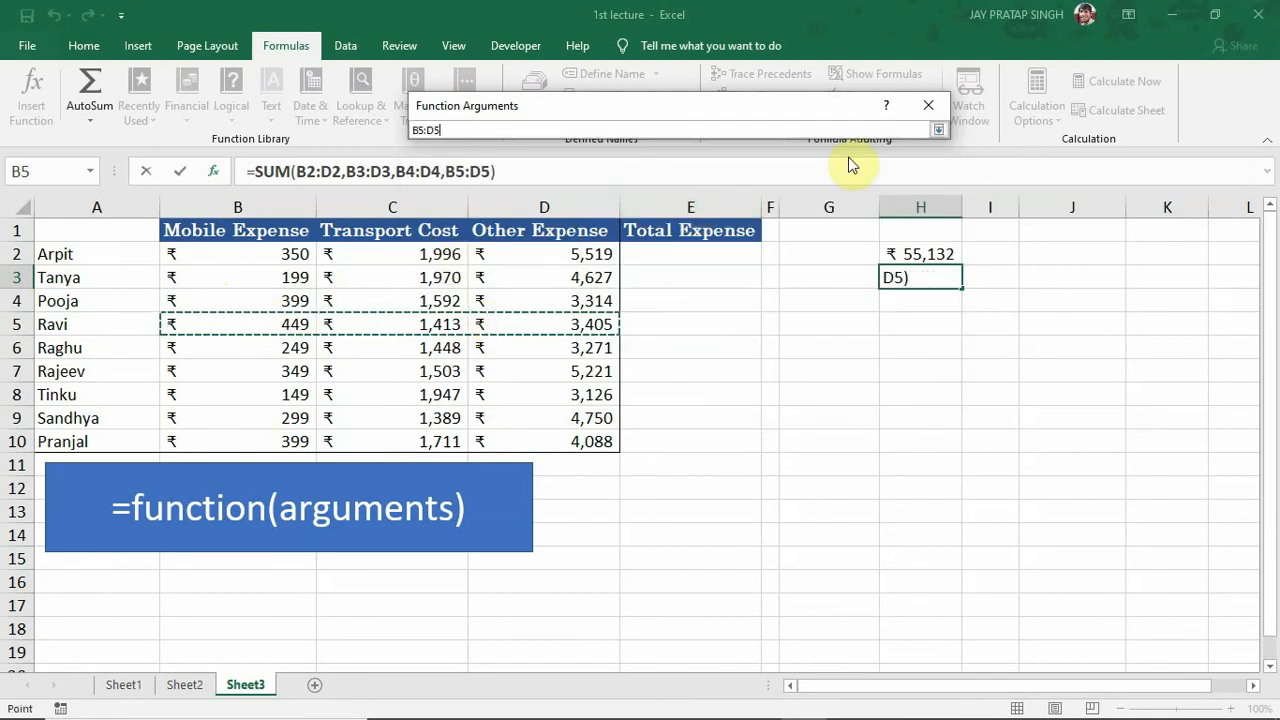
pyautogui.click(938, 130)
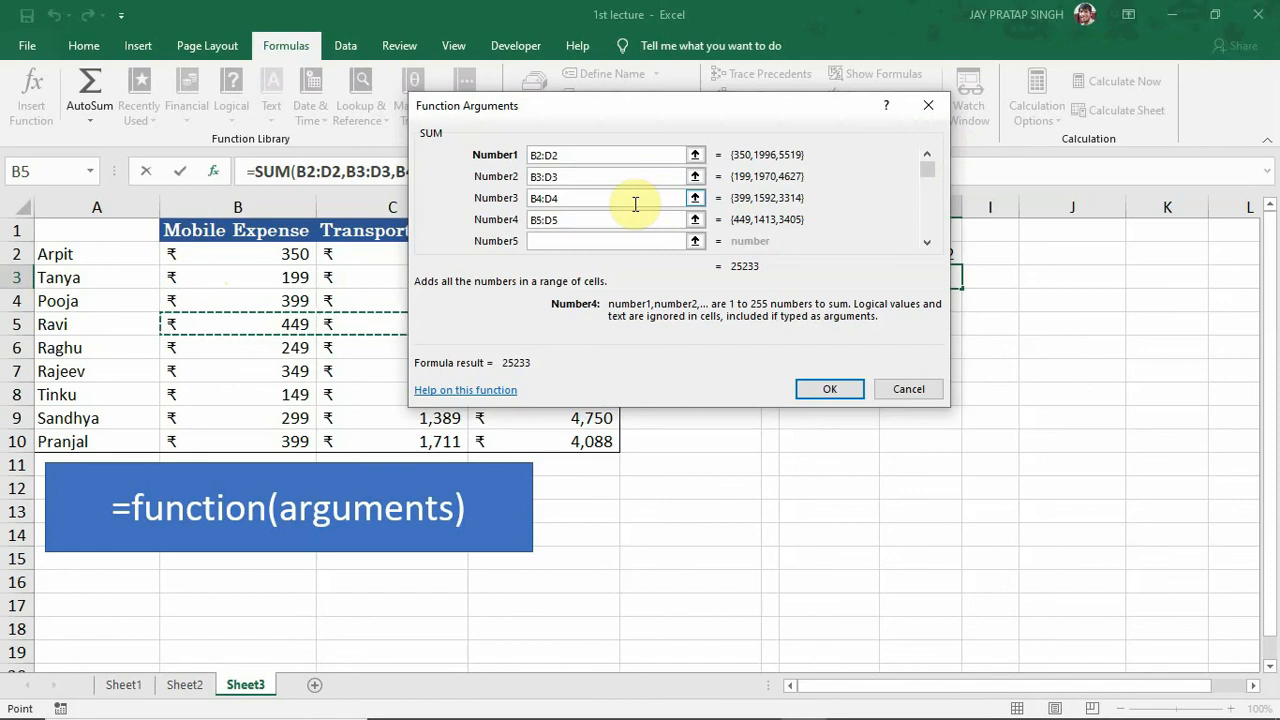
# Assign the range B6:D6 to SUM's Number5 argument
pyautogui.click(589, 241)
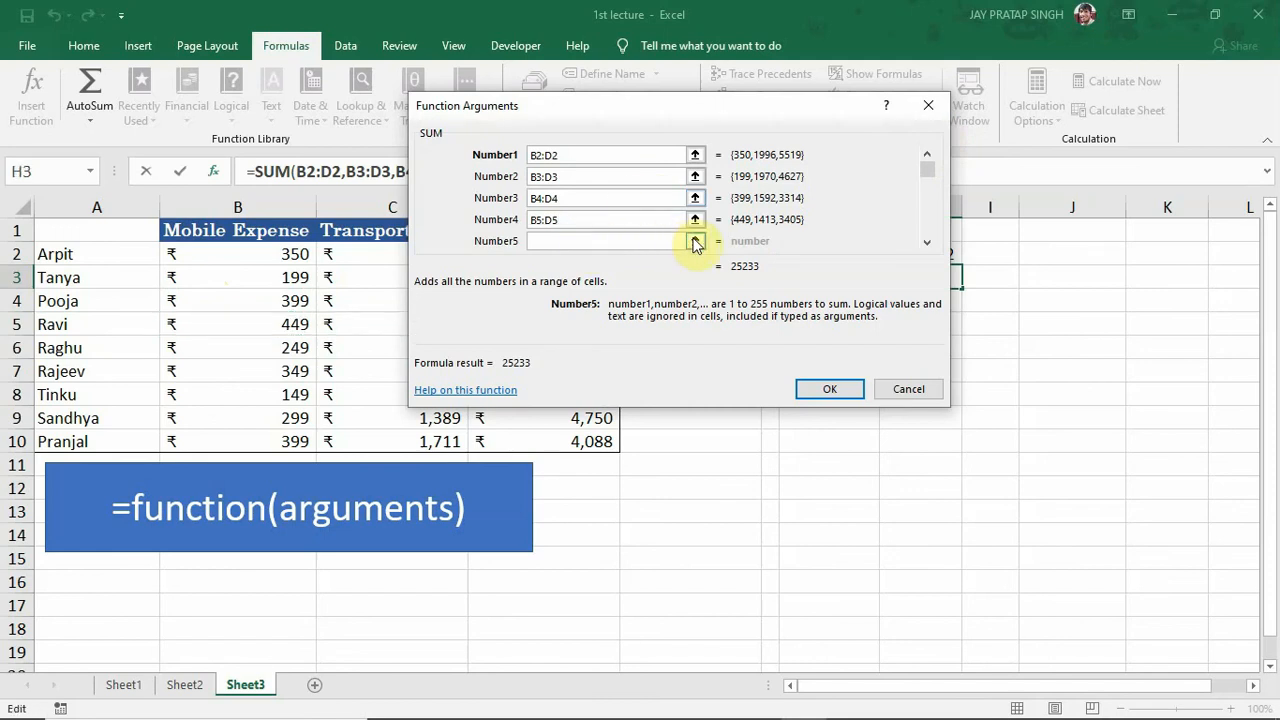
pyautogui.click(695, 242)
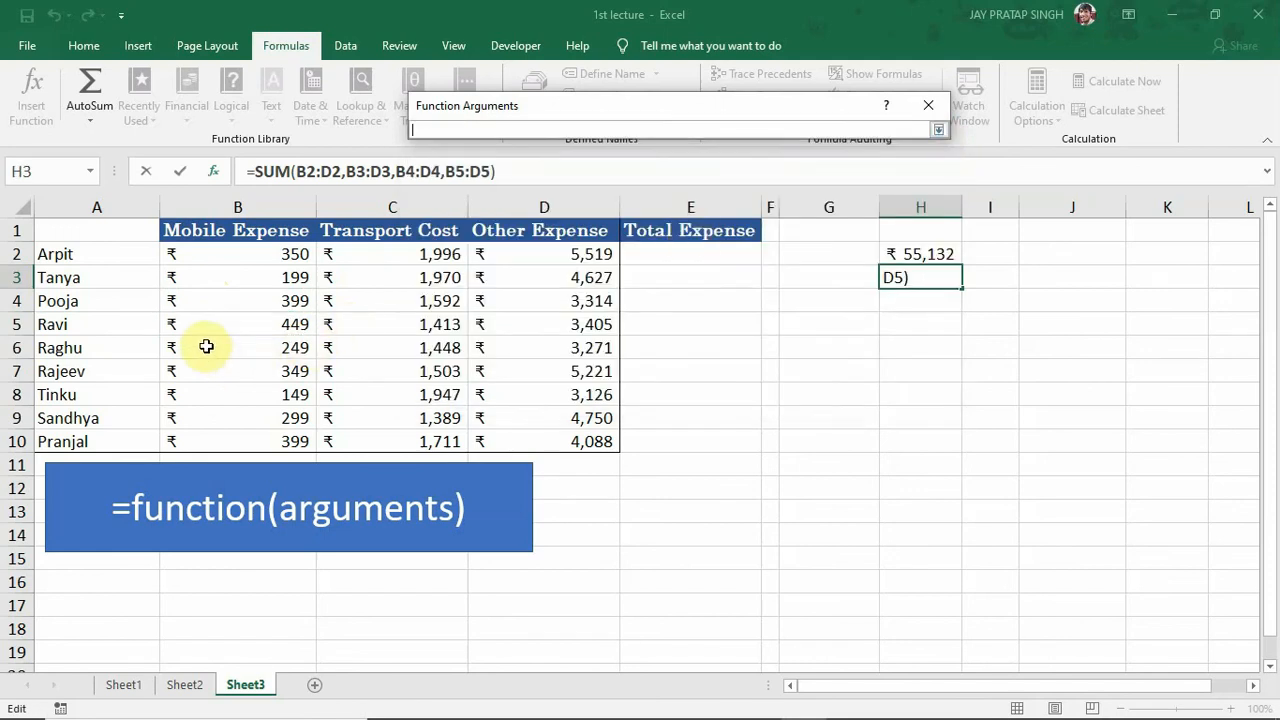
pyautogui.moveTo(206, 346); pyautogui.dragTo(534, 346)
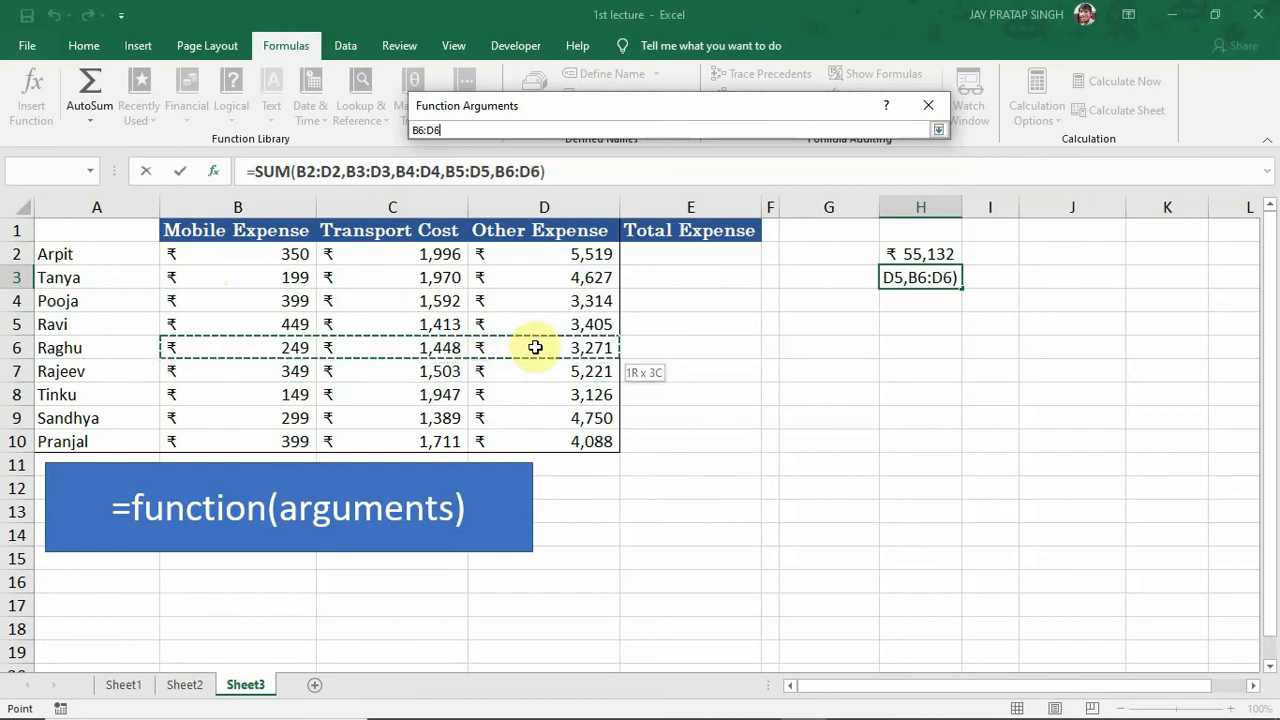
pyautogui.click(939, 132)
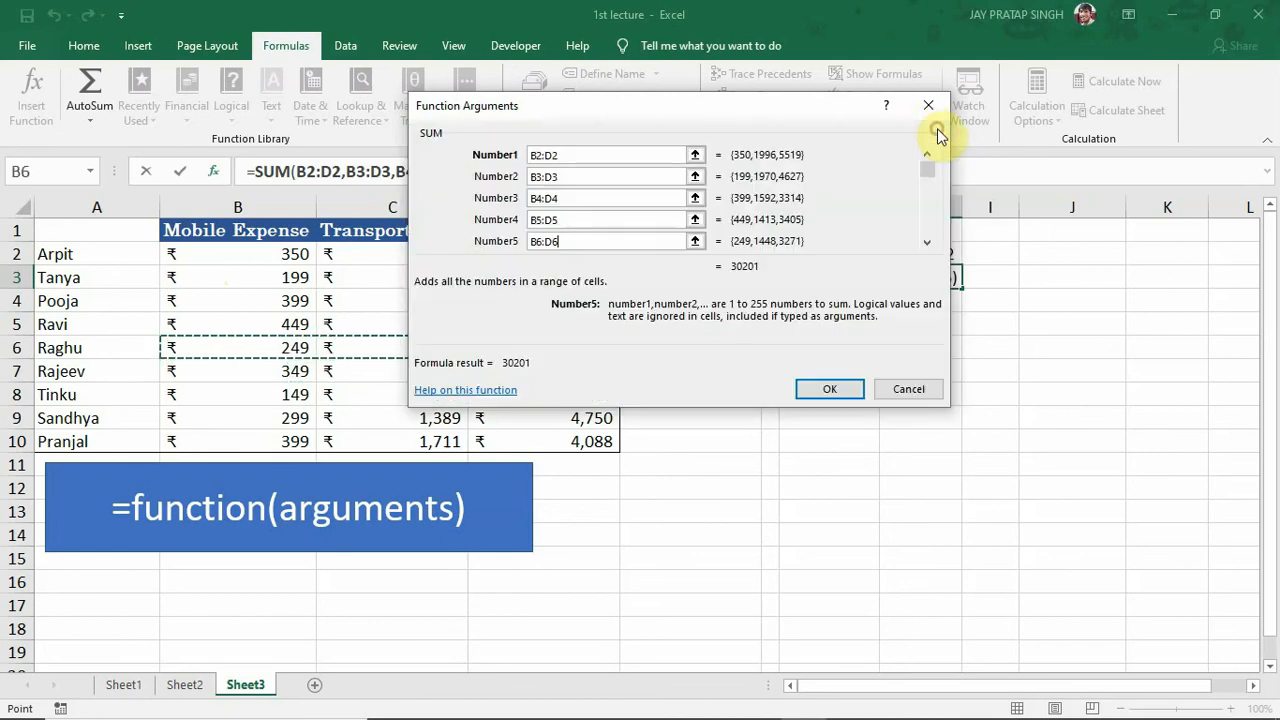
# Reveal the further SUM arguments through Number8 and assign the range B7:D7 to Number6
pyautogui.click(607, 241)
pyautogui.click(927, 247)
pyautogui.click(927, 247)
pyautogui.click(927, 247)
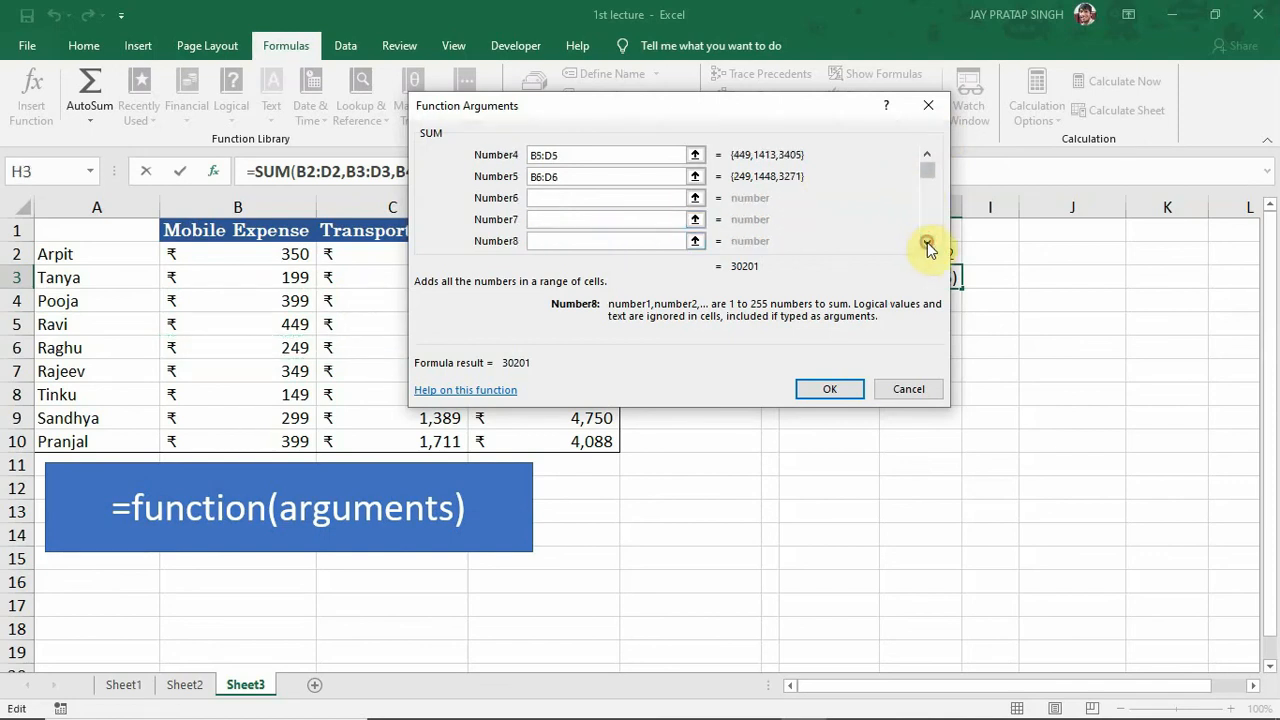
pyautogui.click(546, 200)
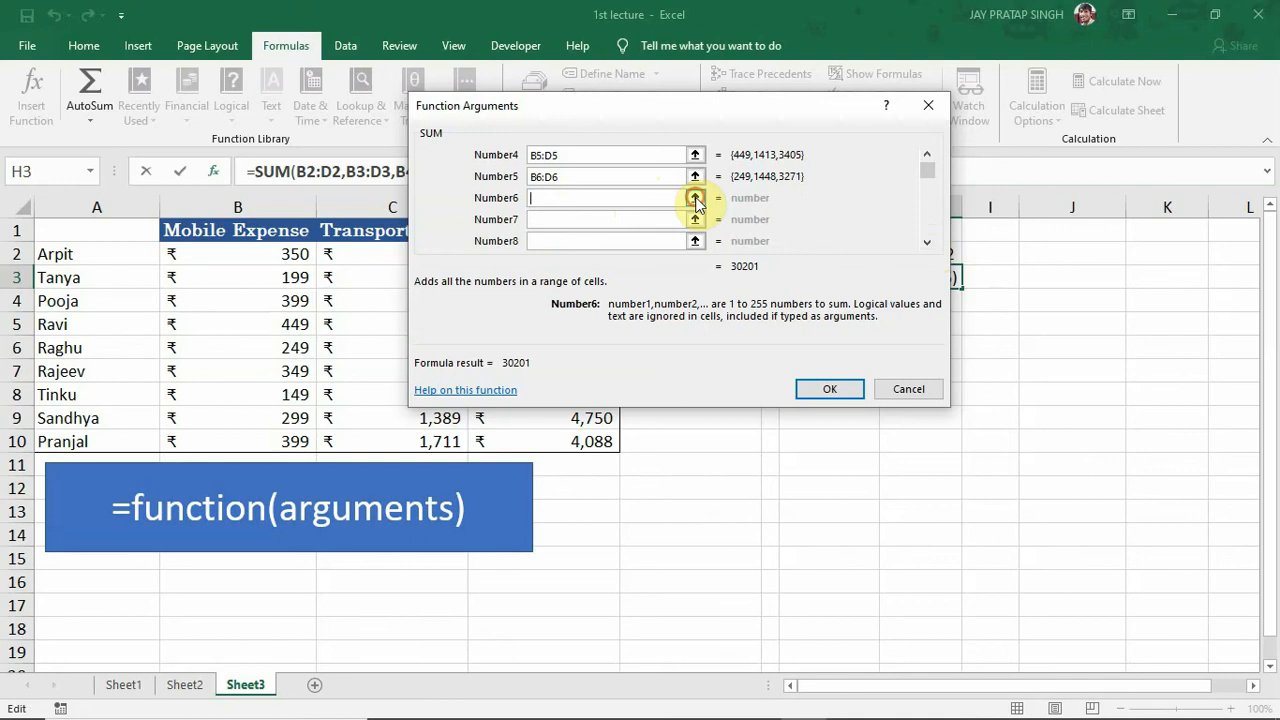
pyautogui.click(695, 199)
pyautogui.moveTo(225, 370); pyautogui.dragTo(551, 363)
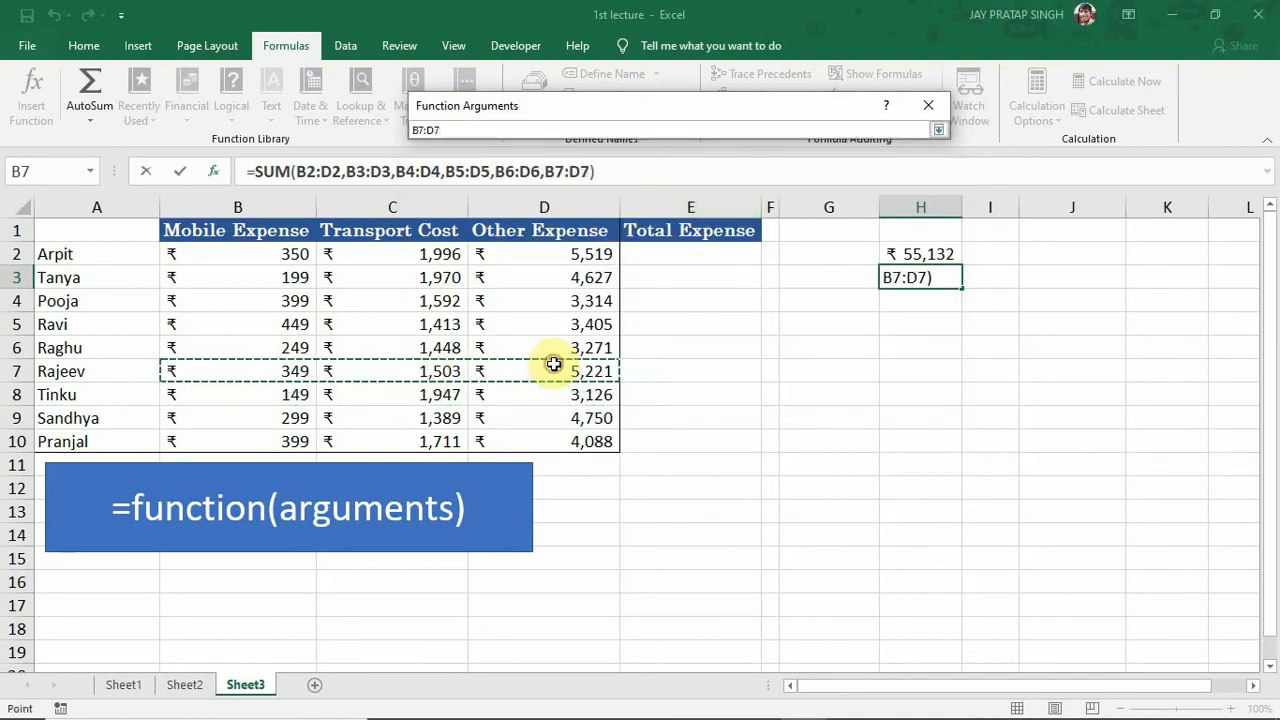
pyautogui.click(939, 128)
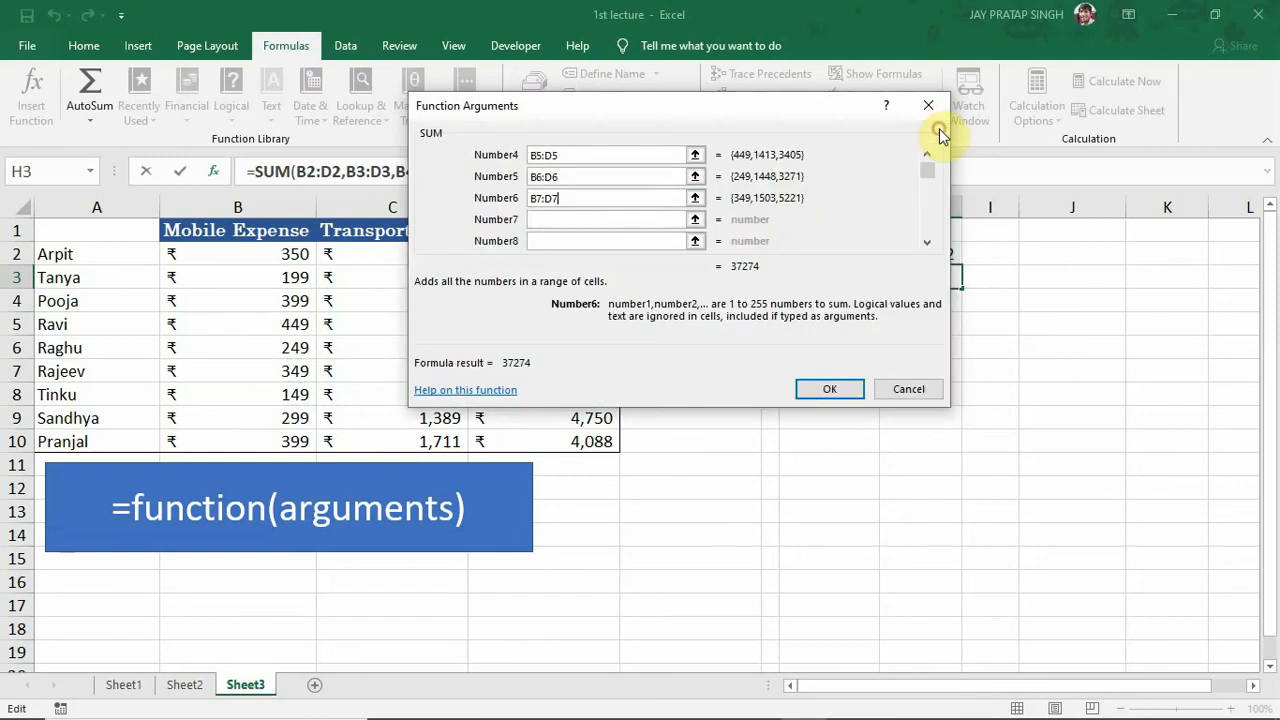
# Set SUM's Number7 argument to B8:D8 and Number8 to B9:D9 by selecting the ranges on the sheet
pyautogui.click(694, 220)
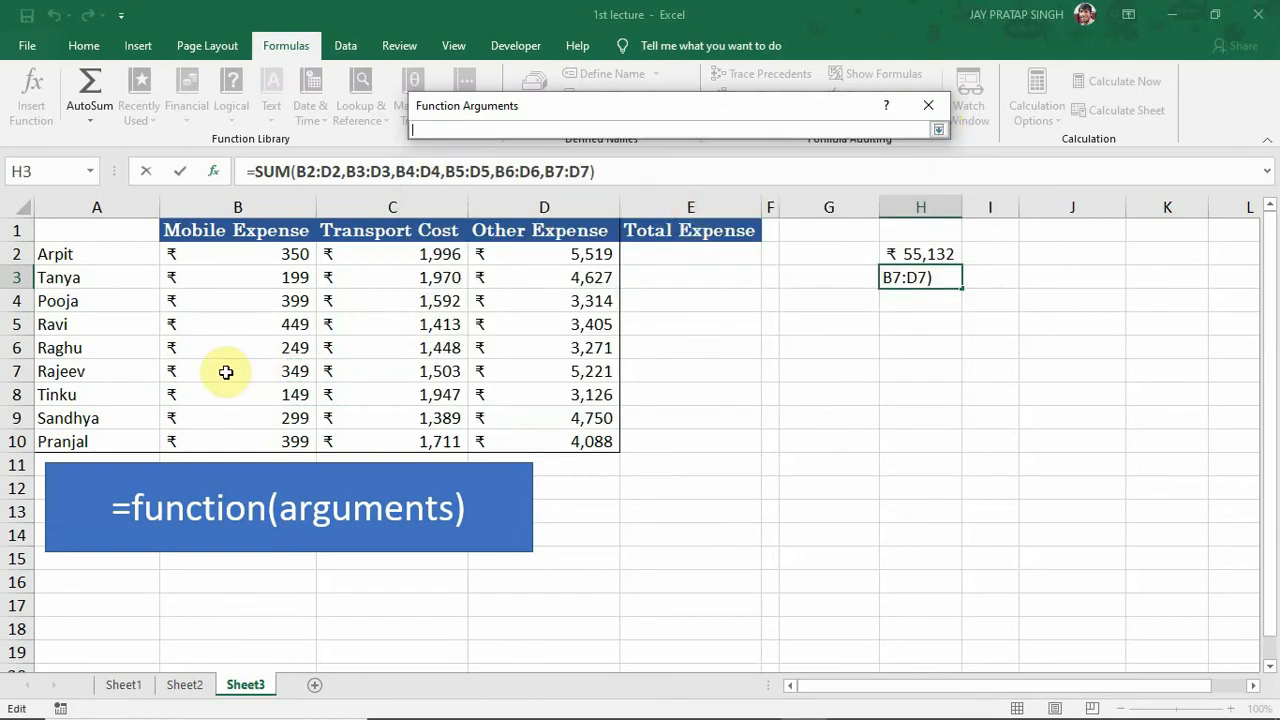
pyautogui.moveTo(201, 396); pyautogui.dragTo(571, 369)
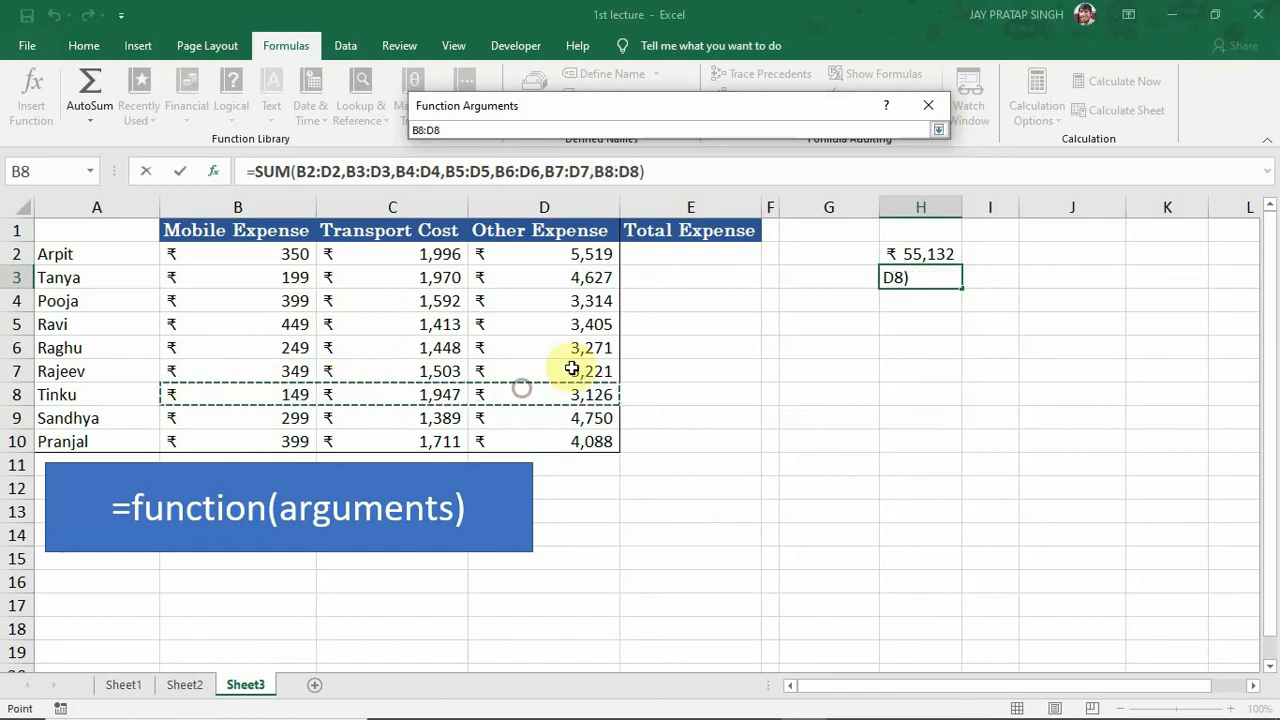
pyautogui.click(940, 129)
pyautogui.click(562, 242)
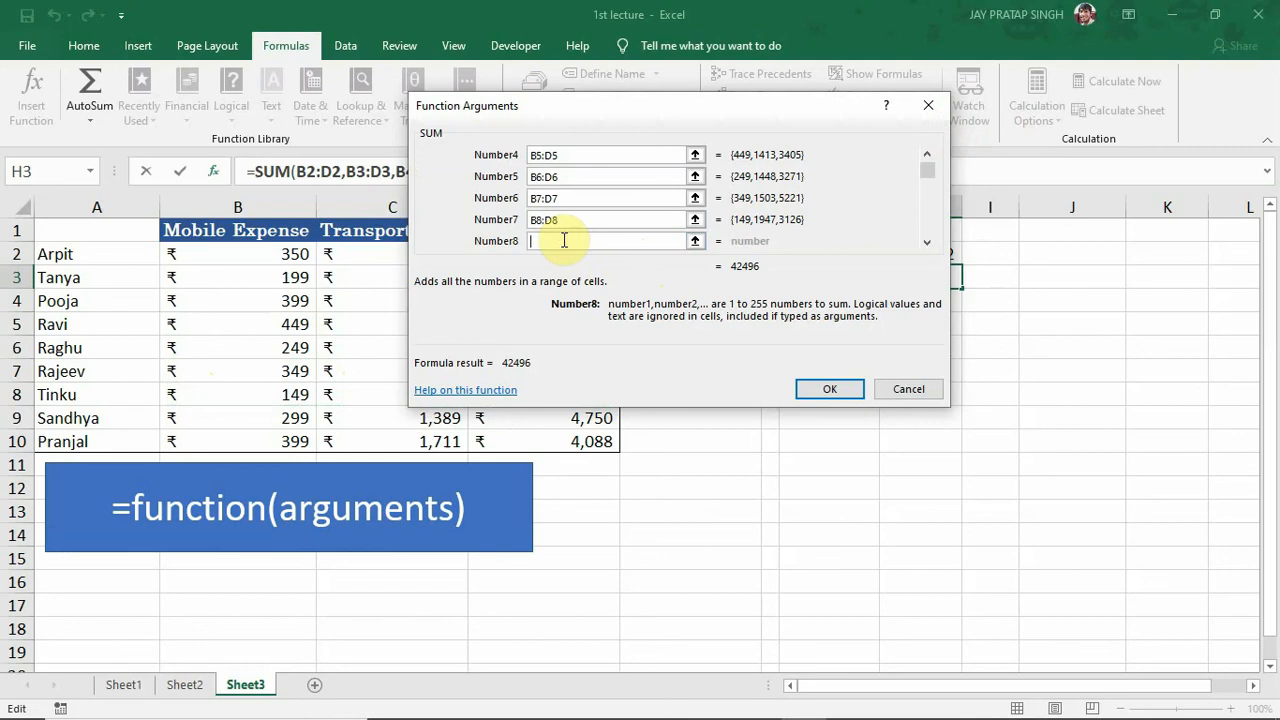
pyautogui.click(695, 242)
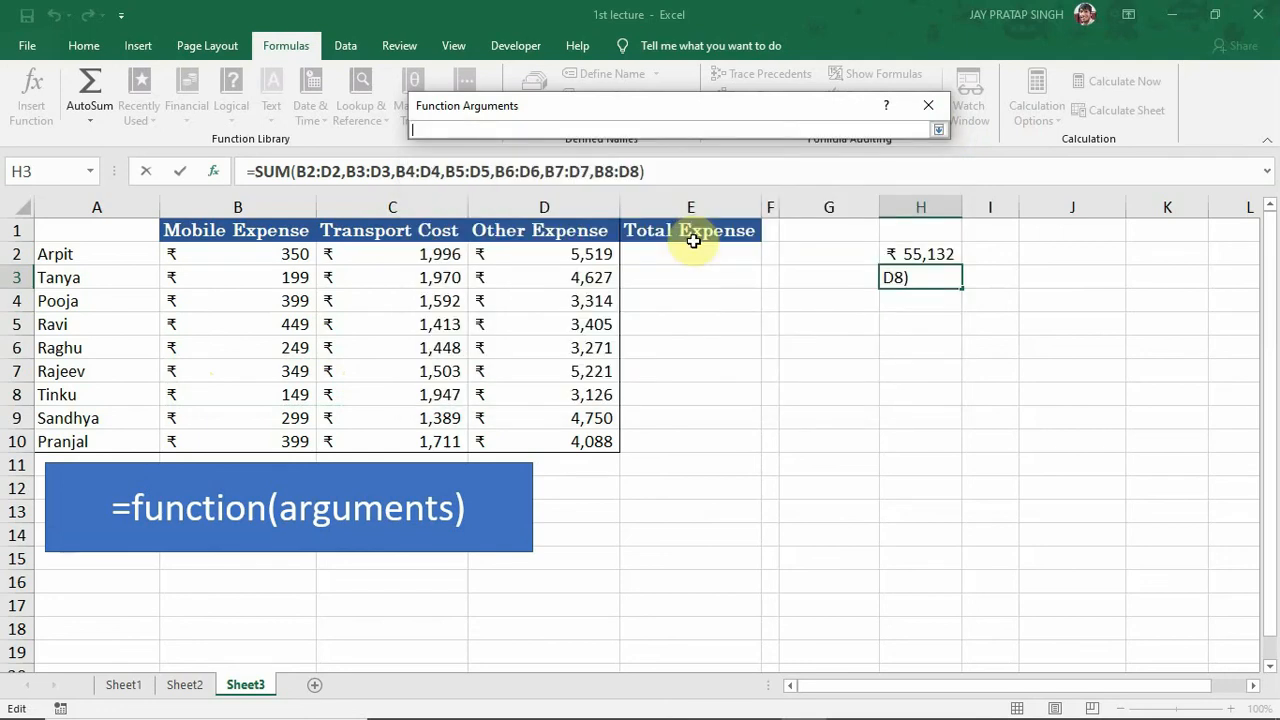
pyautogui.click(220, 418)
pyautogui.moveTo(220, 418); pyautogui.dragTo(531, 423)
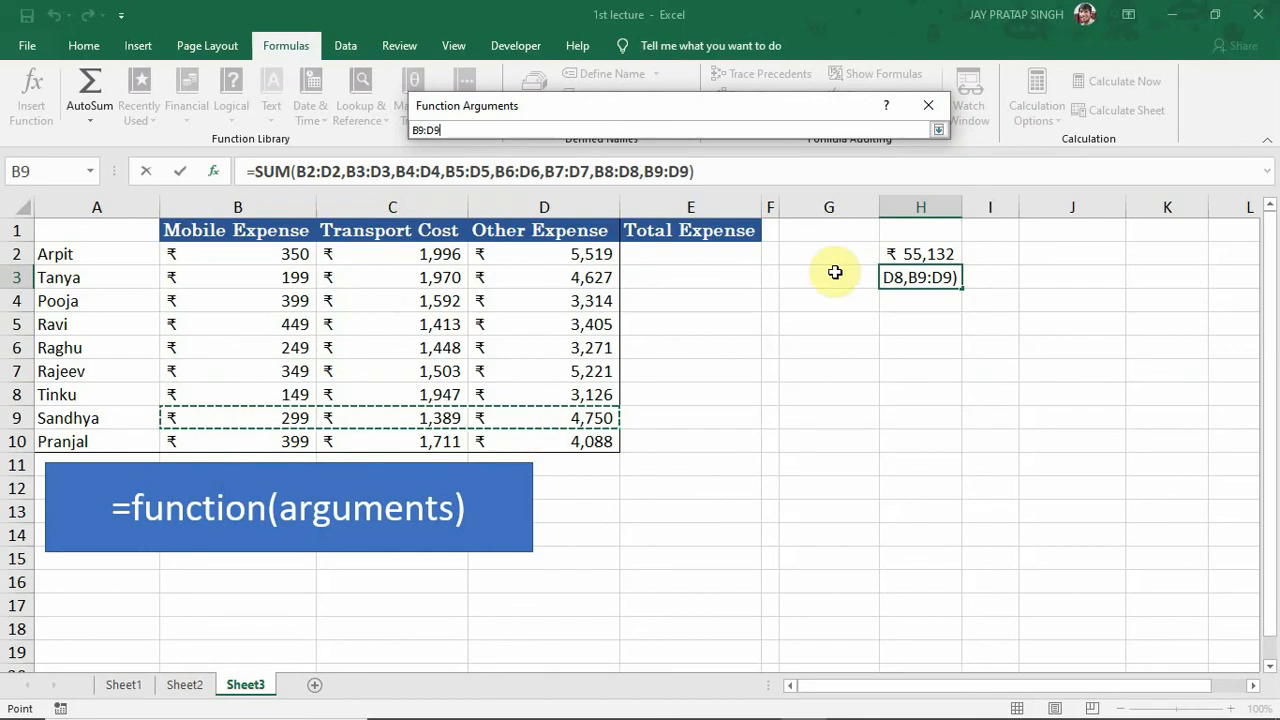
pyautogui.click(939, 130)
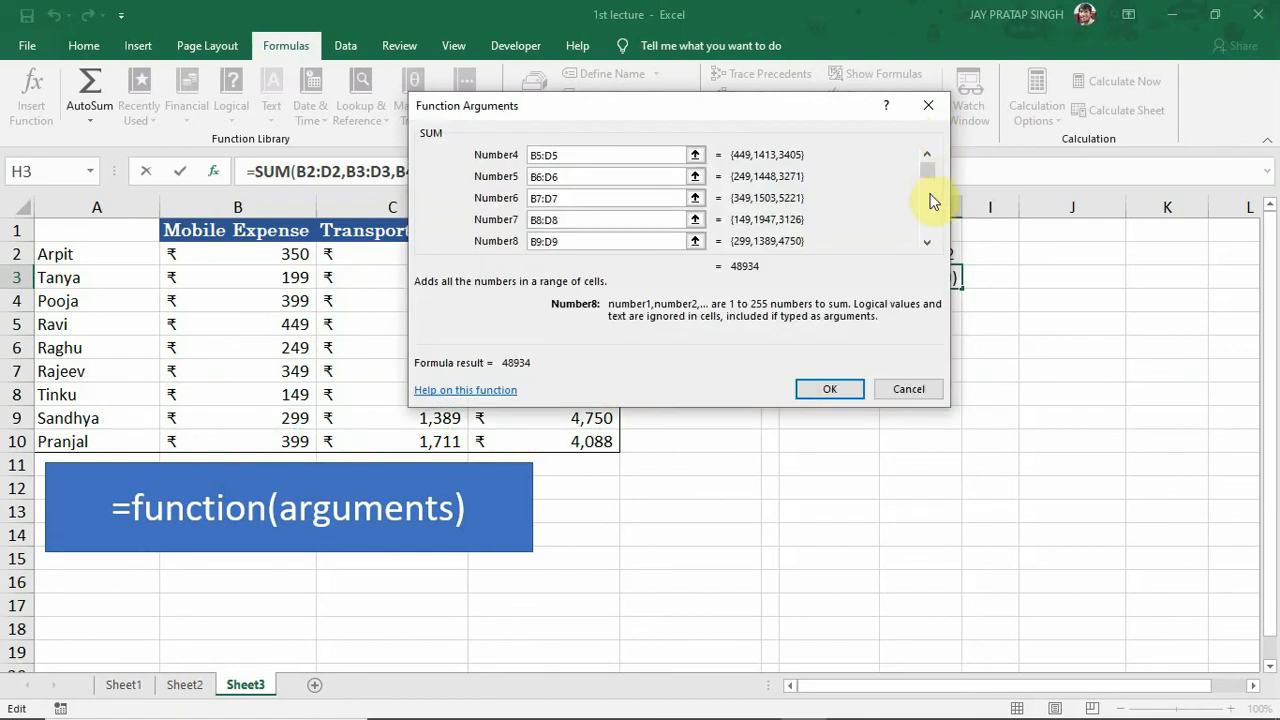
# Set SUM's Number9 argument to B10:D10 from the sheet and enter the completed function in H3
pyautogui.click(928, 244)
pyautogui.click(619, 242)
pyautogui.click(694, 241)
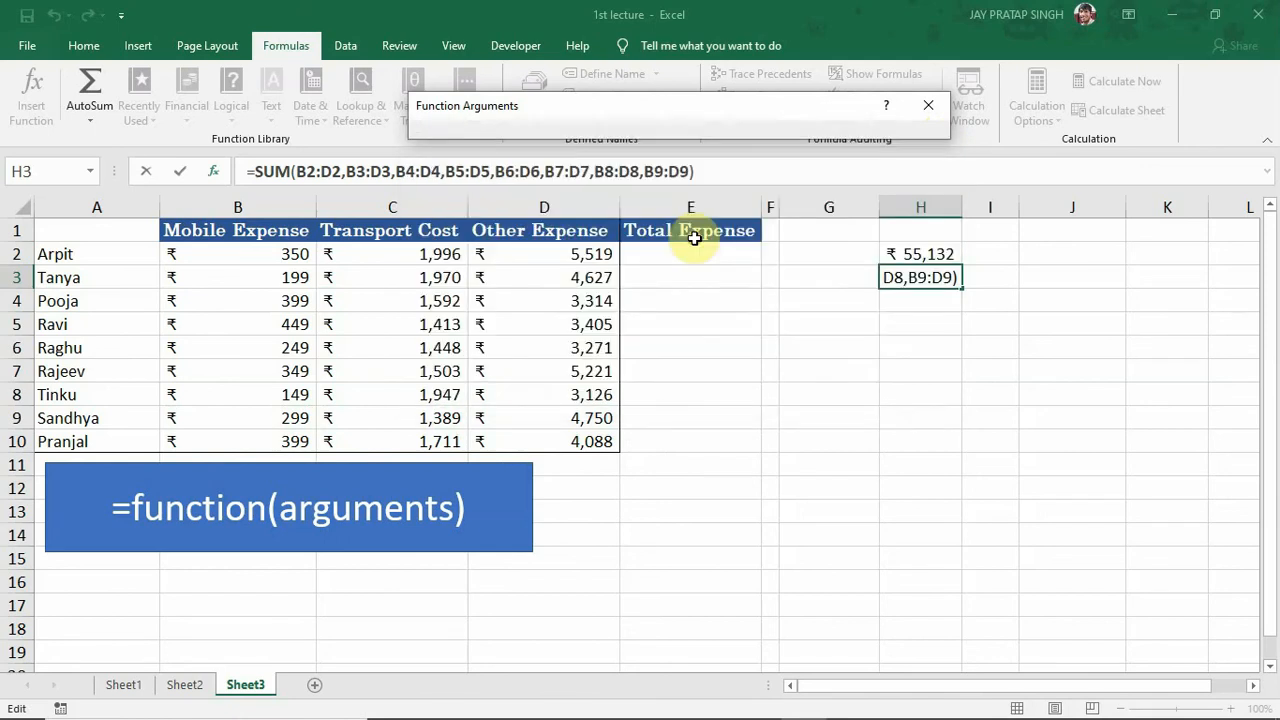
pyautogui.click(225, 445)
pyautogui.moveTo(225, 445); pyautogui.dragTo(562, 443)
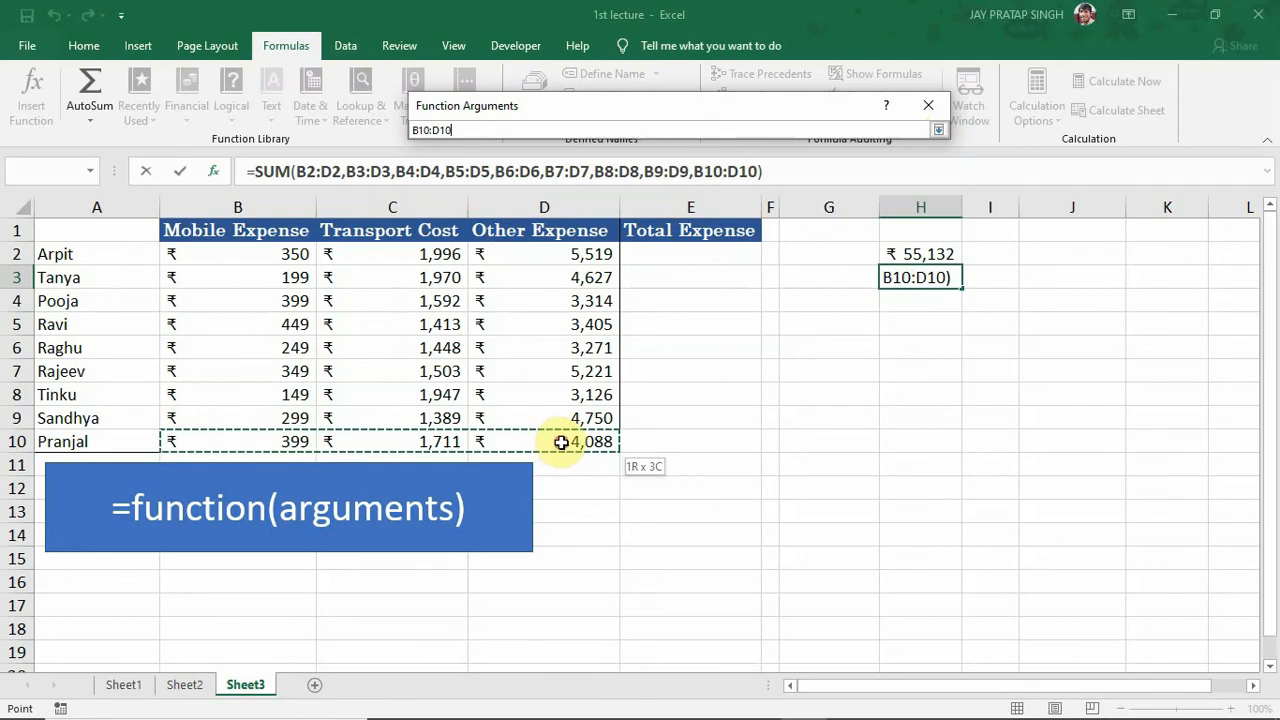
pyautogui.click(938, 131)
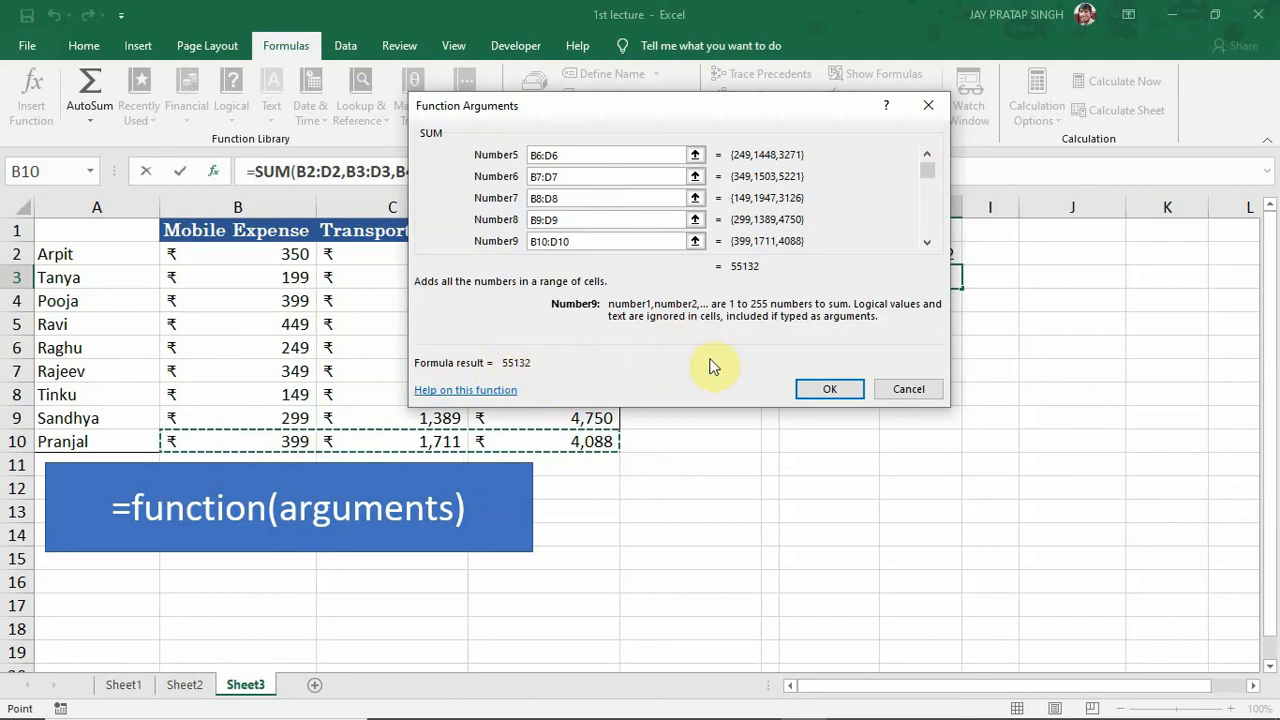
pyautogui.click(822, 388)
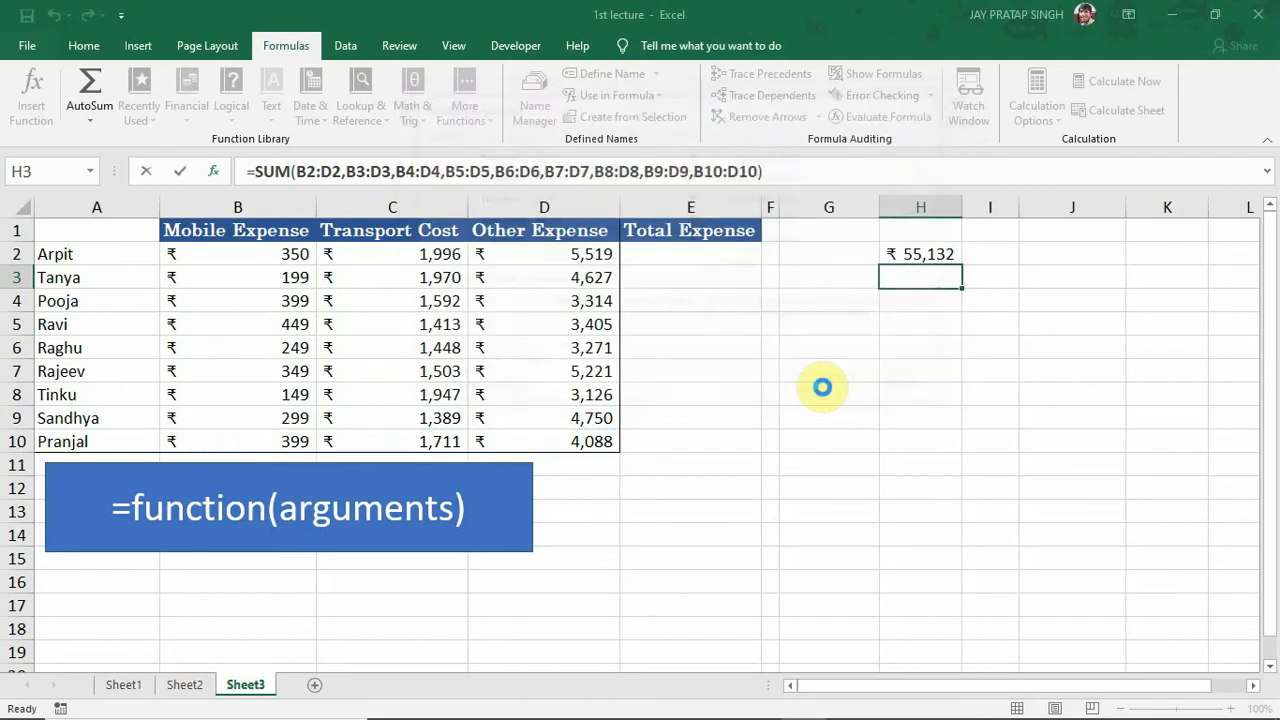